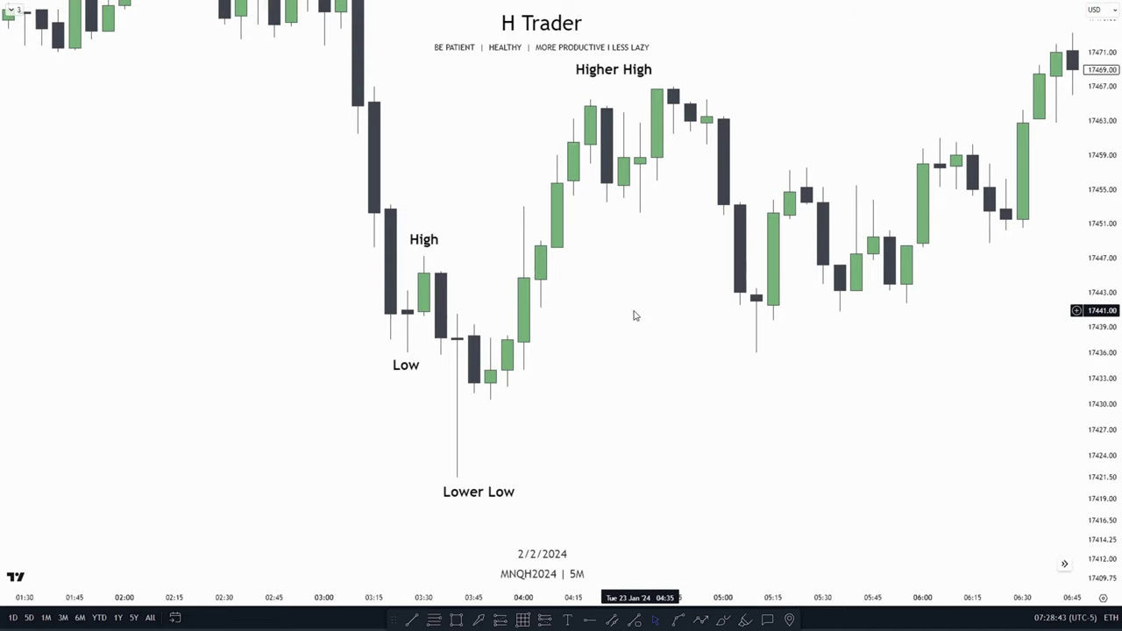
- Draw a rectangle over the High candle from 17447.25 to 17440.25 and extend it from 03:30 to about 06:35
drag(633, 312, 637, 319)
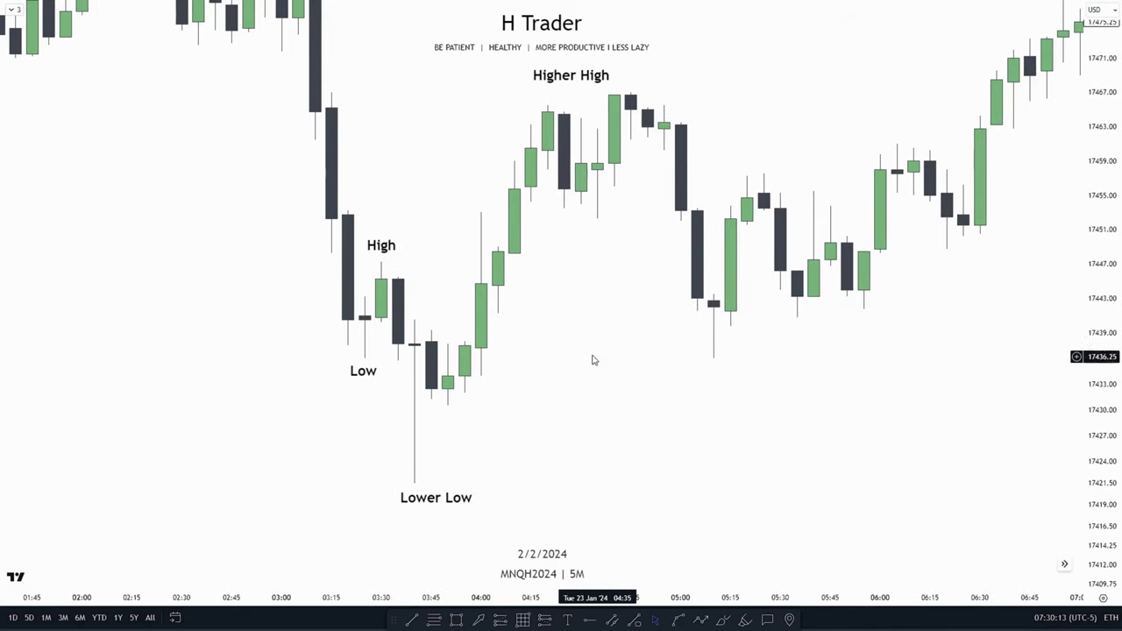
drag(597, 342, 595, 340)
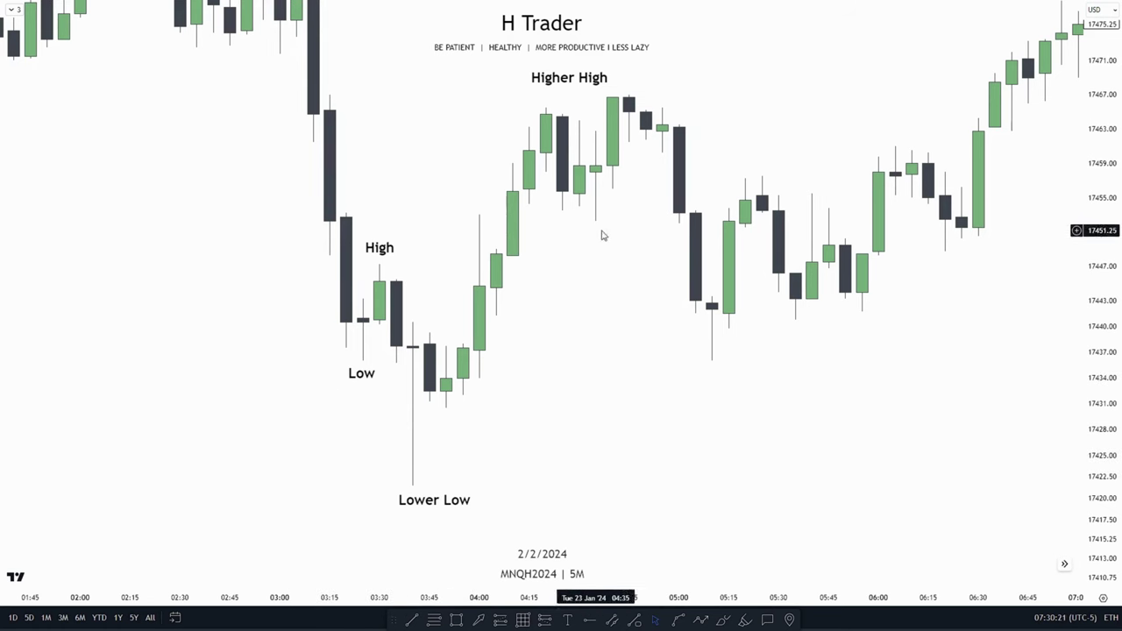
drag(580, 373, 600, 346)
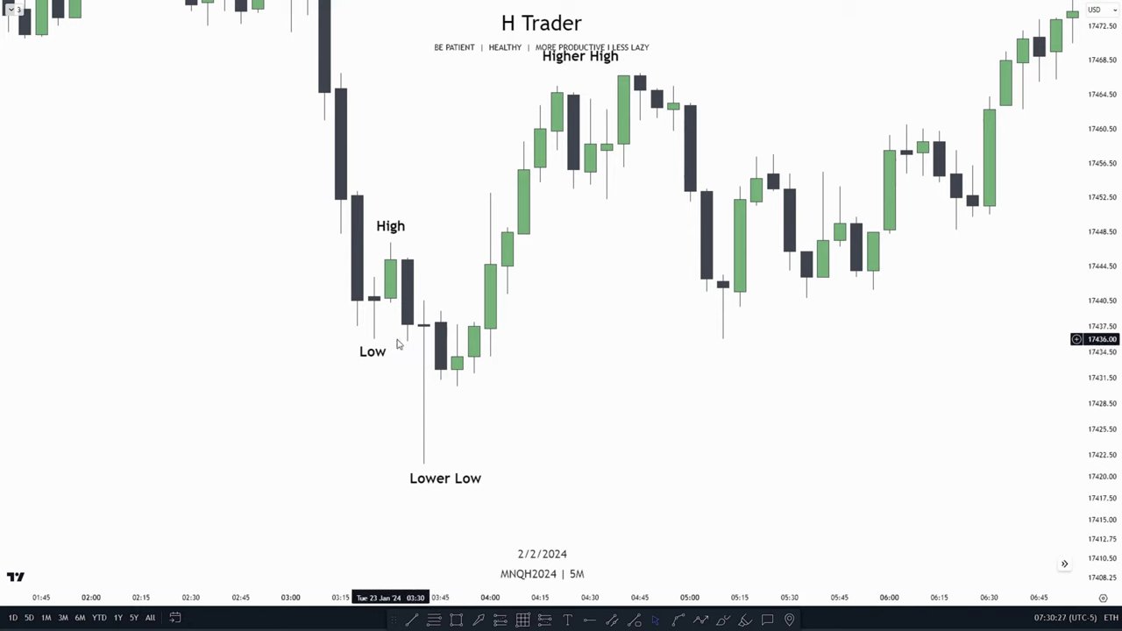
drag(380, 391, 373, 415)
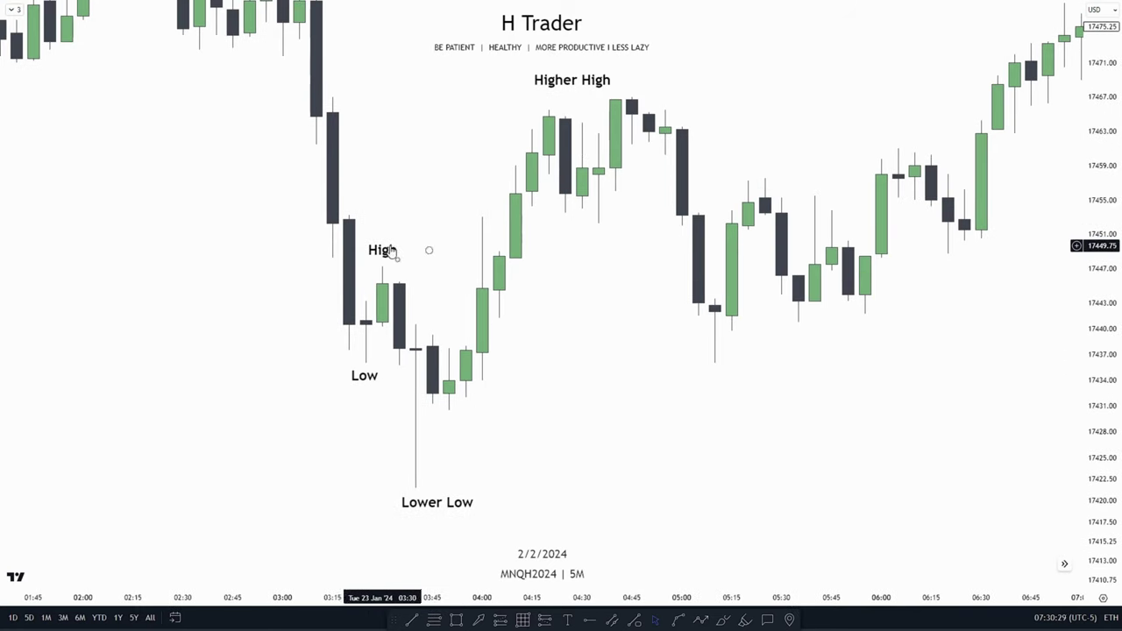
click(454, 619)
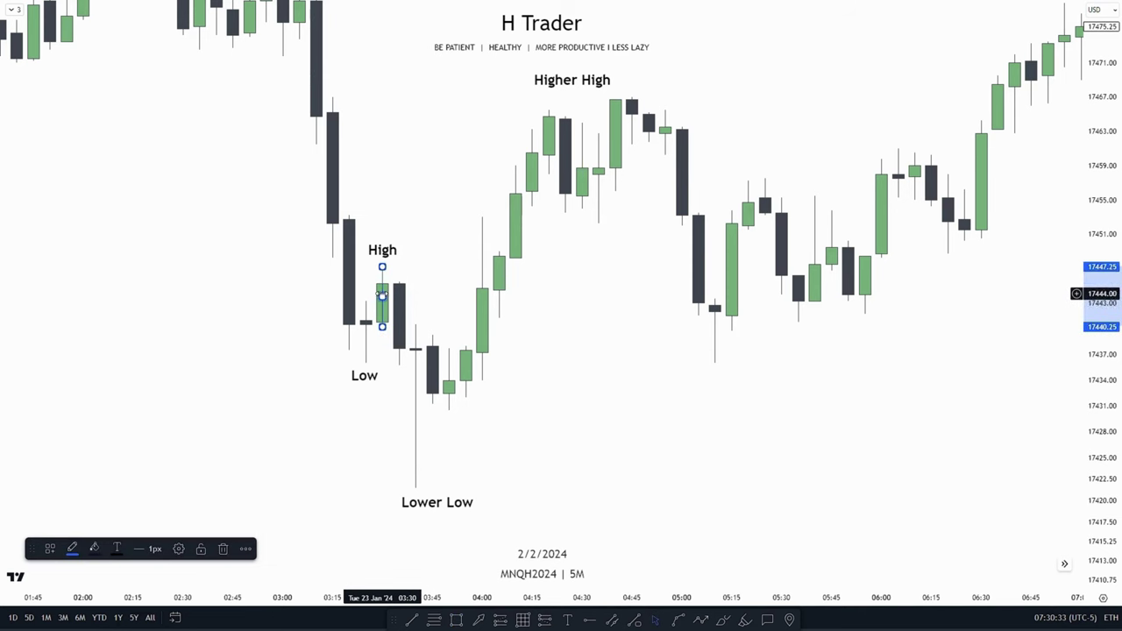
drag(382, 296, 997, 297)
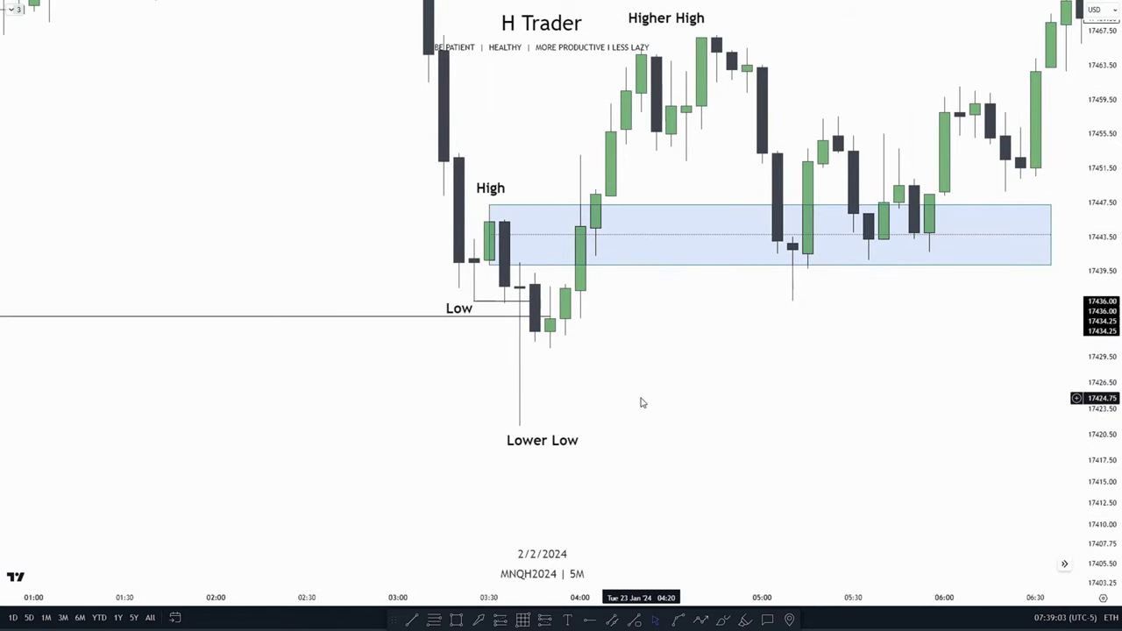
- Examine the Low, the Lower Low sweep and the line running back to the prior low on 22 January
drag(436, 383, 387, 401)
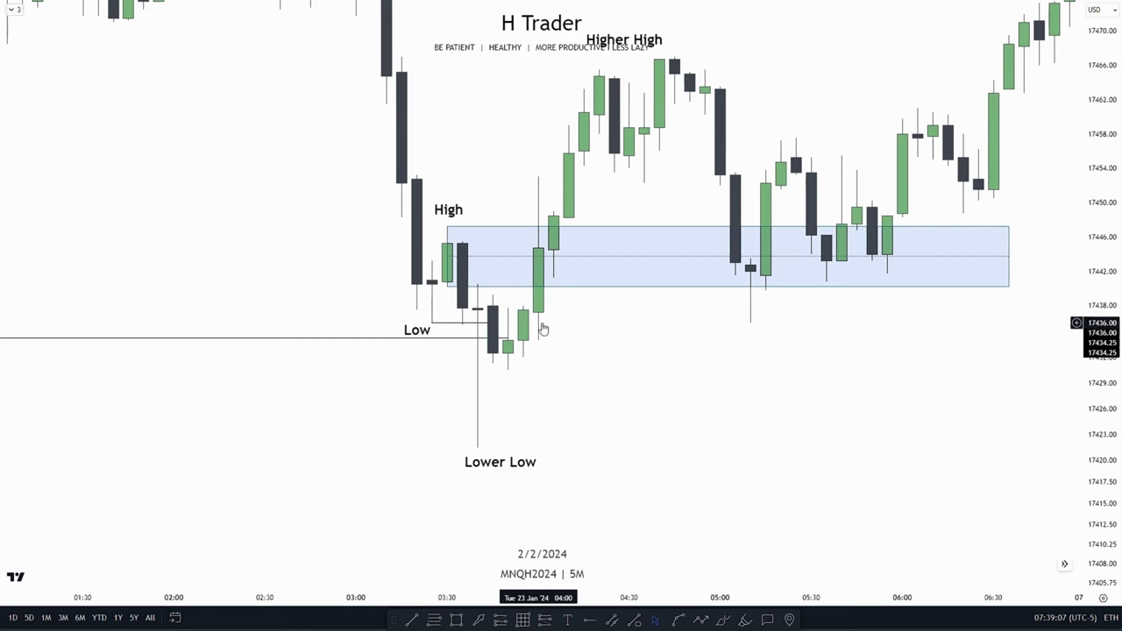
scroll(468, 418, down, 5)
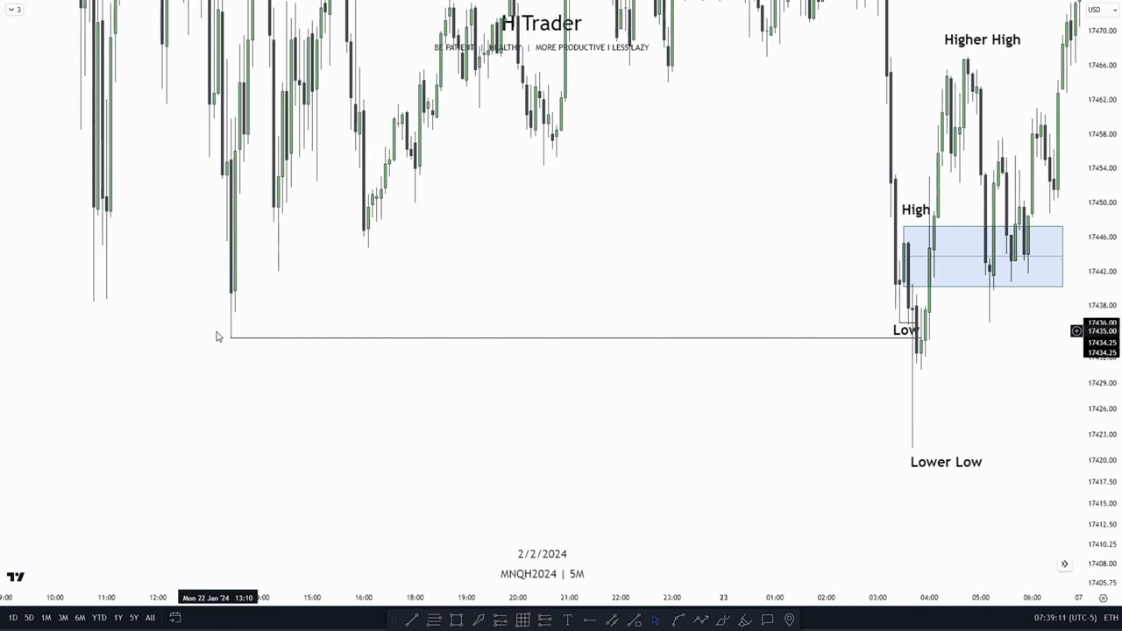
scroll(330, 378, up, 5)
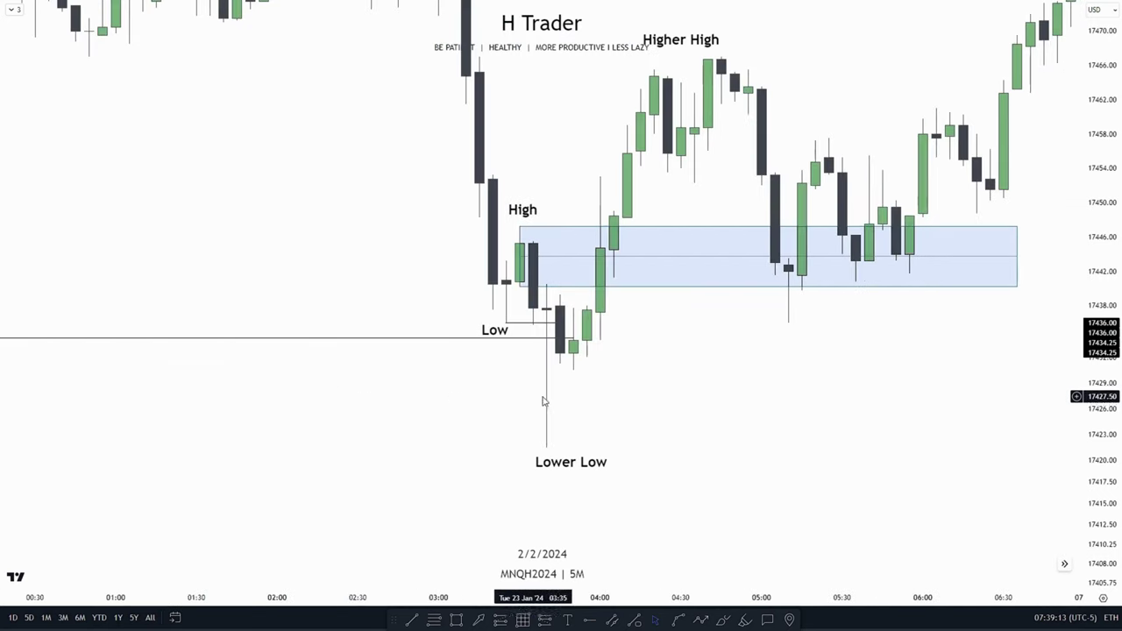
drag(540, 389, 509, 399)
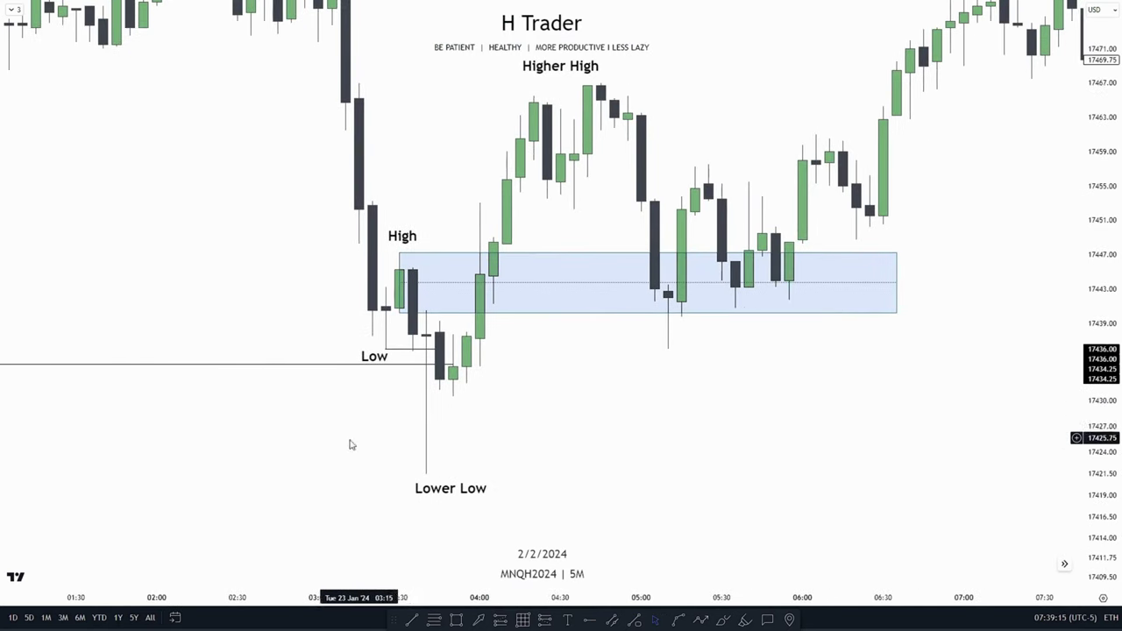
drag(626, 405, 402, 430)
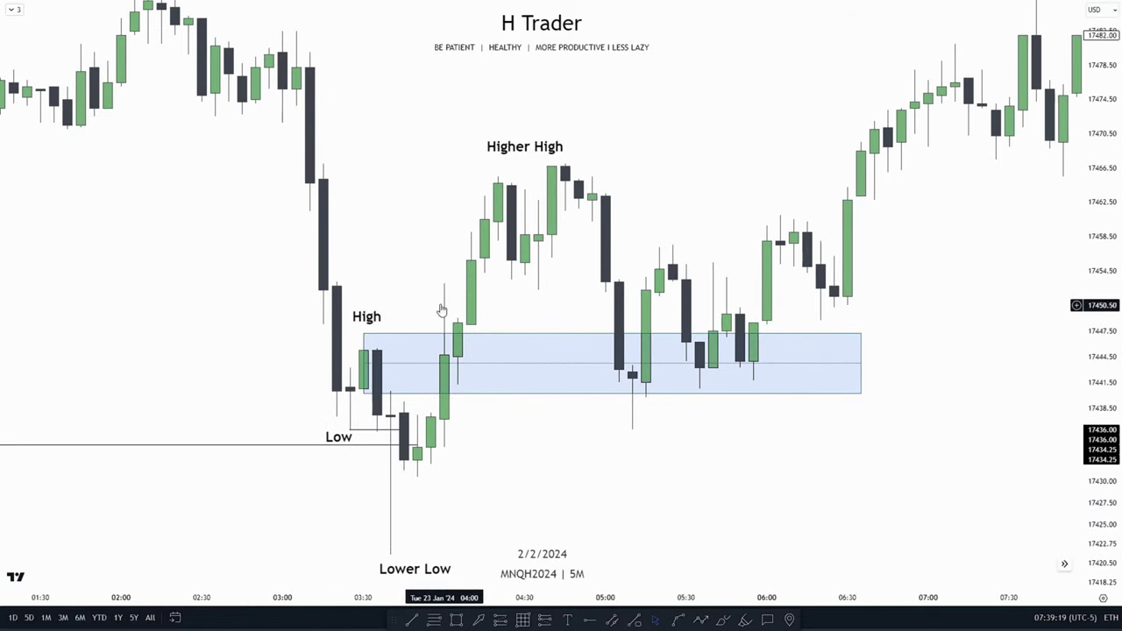
drag(394, 291, 315, 354)
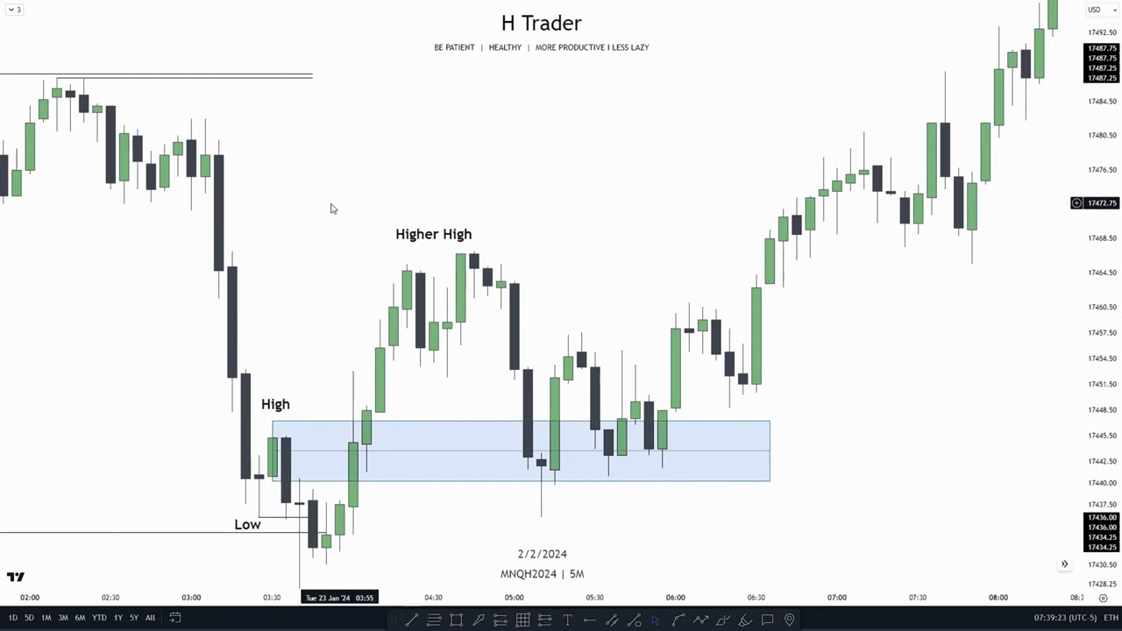
drag(296, 284, 248, 137)
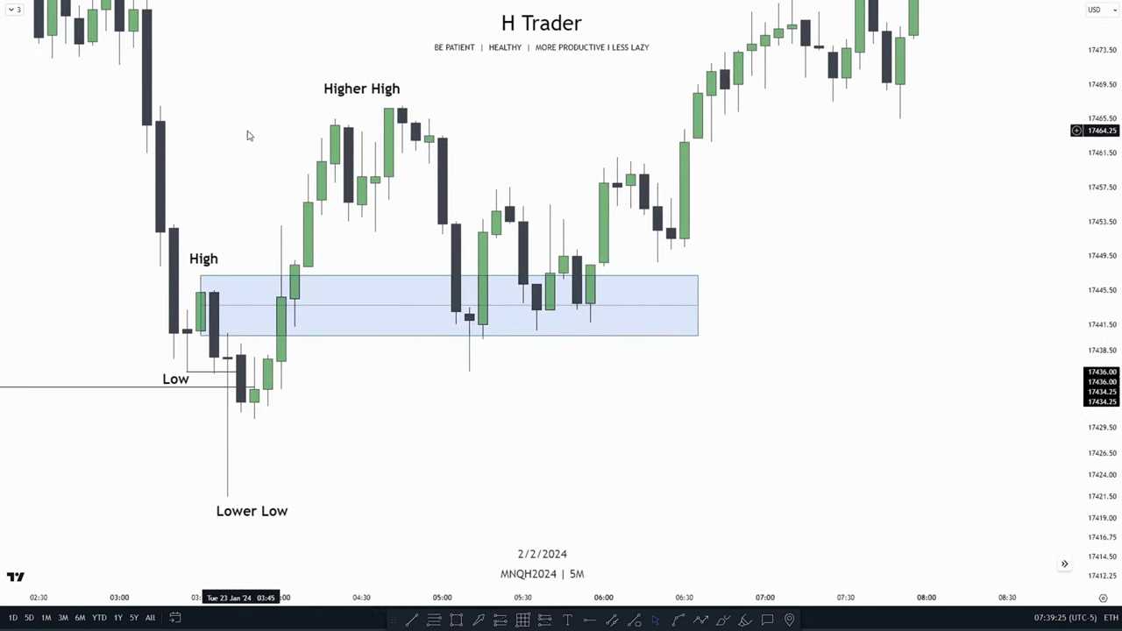
drag(409, 391, 680, 401)
scroll(290, 310, right, 2)
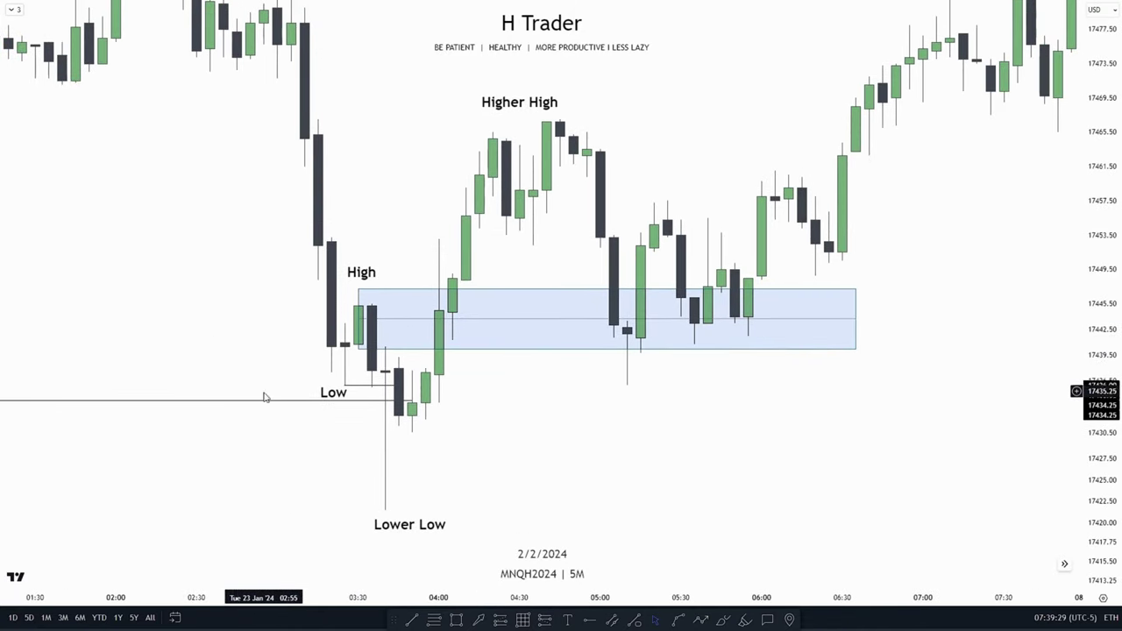
- Examine price's rise from the zone towards the two prior-high lines near 17487 and where those lines originate
drag(391, 229, 229, 218)
drag(528, 414, 521, 476)
scroll(533, 382, down, 1)
drag(818, 226, 815, 245)
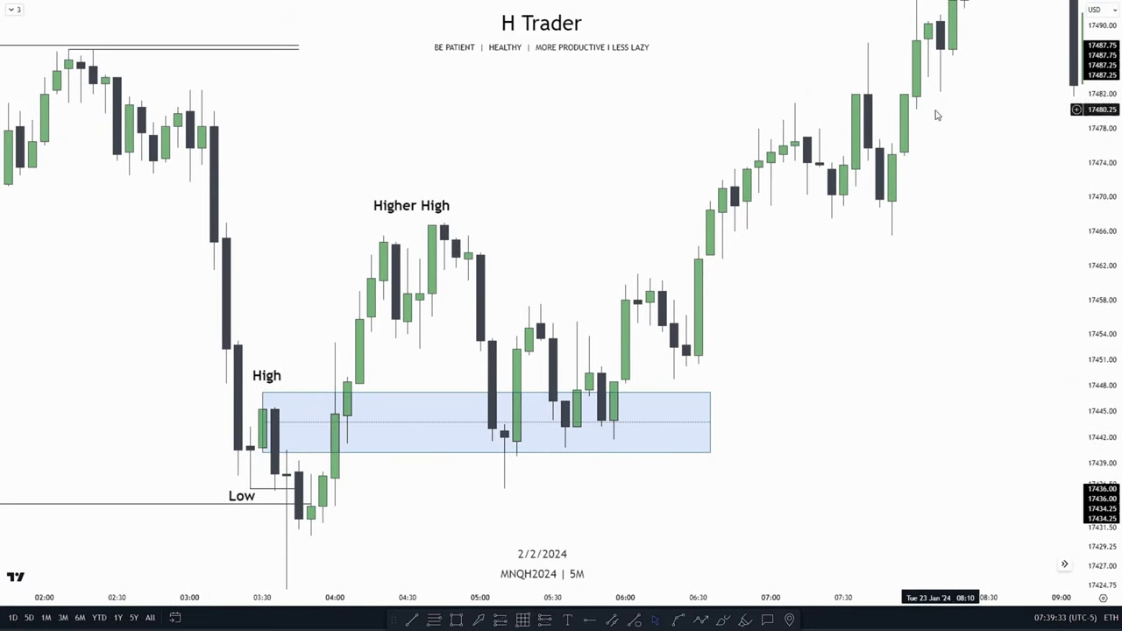
scroll(581, 183, down, 3)
drag(712, 130, 660, 248)
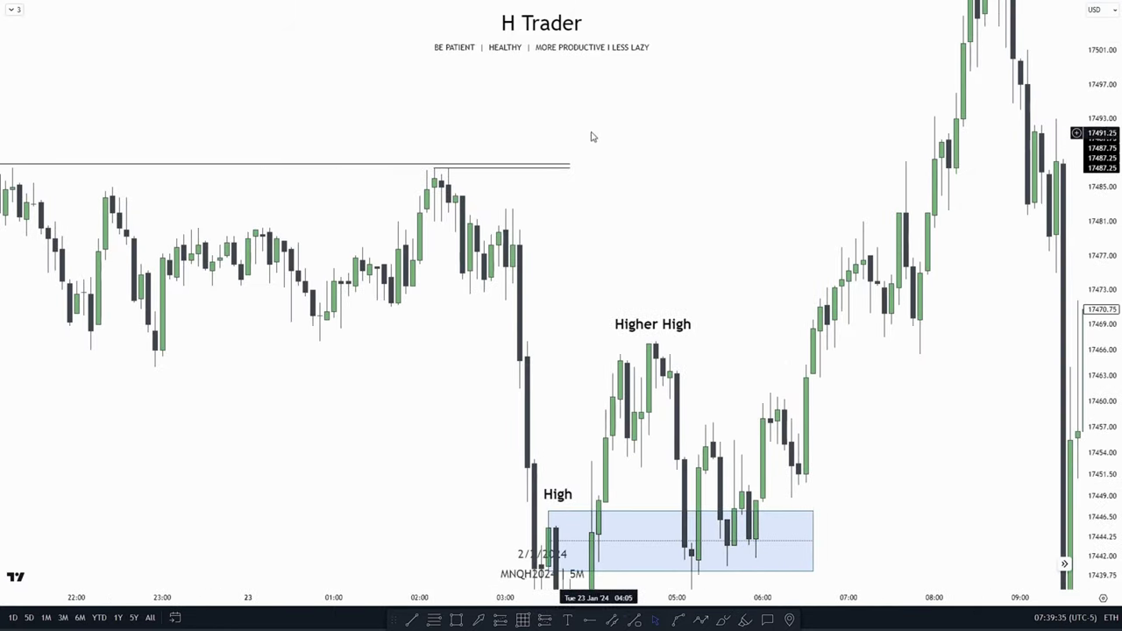
scroll(649, 203, down, 2)
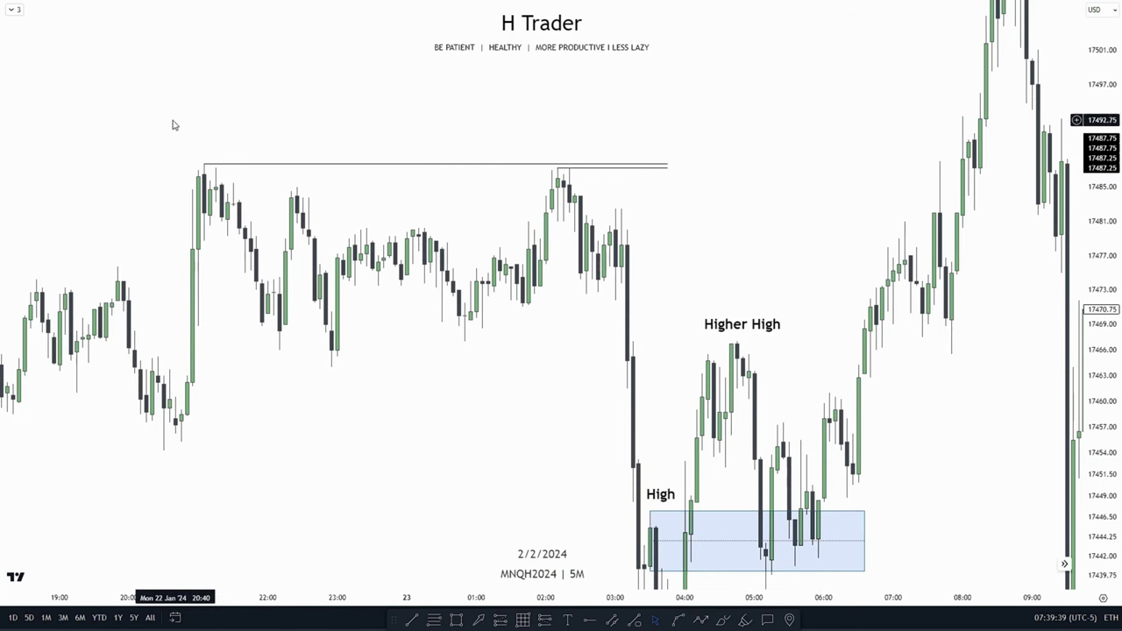
scroll(534, 199, up, 6)
drag(460, 380, 500, 110)
scroll(498, 111, up, 2)
drag(378, 139, 401, 181)
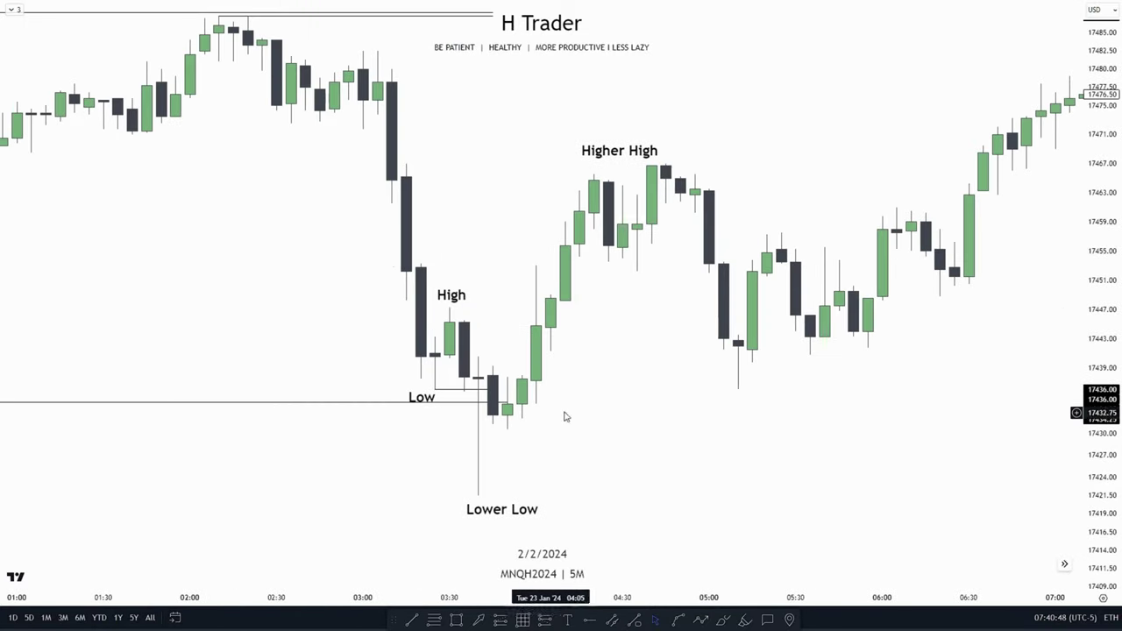
- Draw a horizontal trend line at 17445.25 from the 03:35 candle's open to 07:00
drag(566, 418, 536, 361)
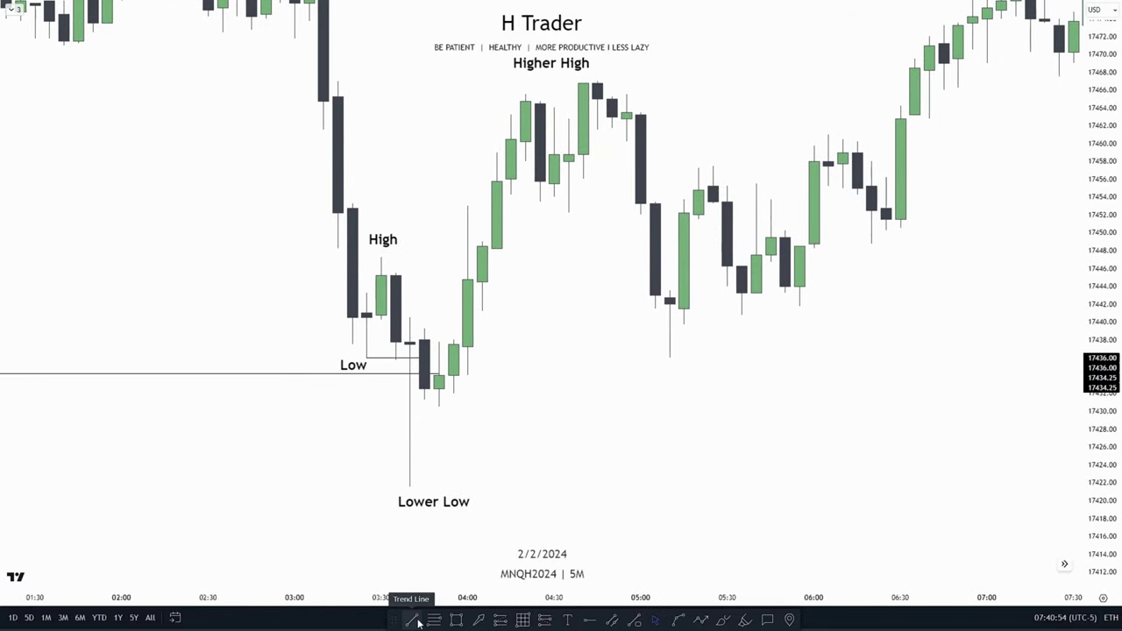
click(987, 353)
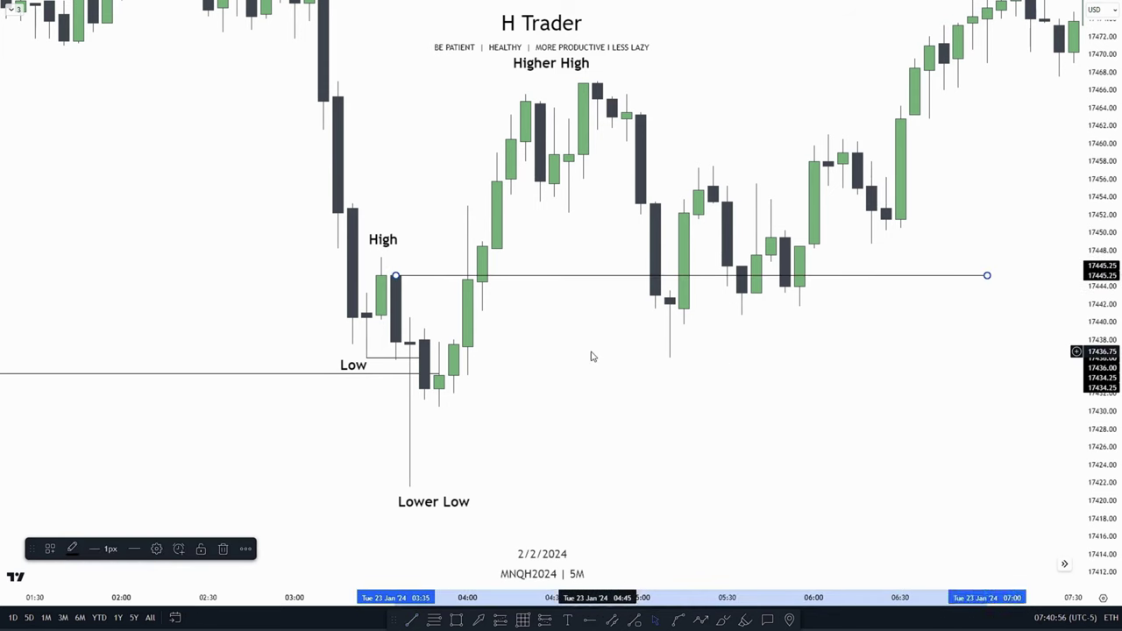
click(425, 240)
- Draw a rectangle over the High candle's range and extend it from 03:30 to about 06:40
drag(590, 351, 634, 398)
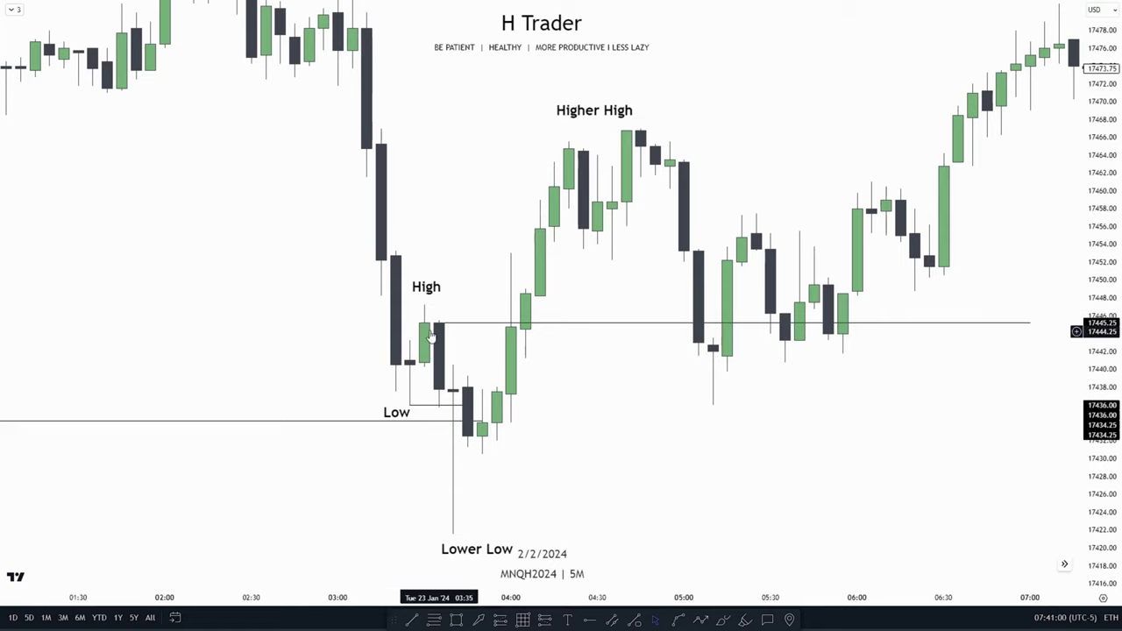
drag(432, 338, 491, 308)
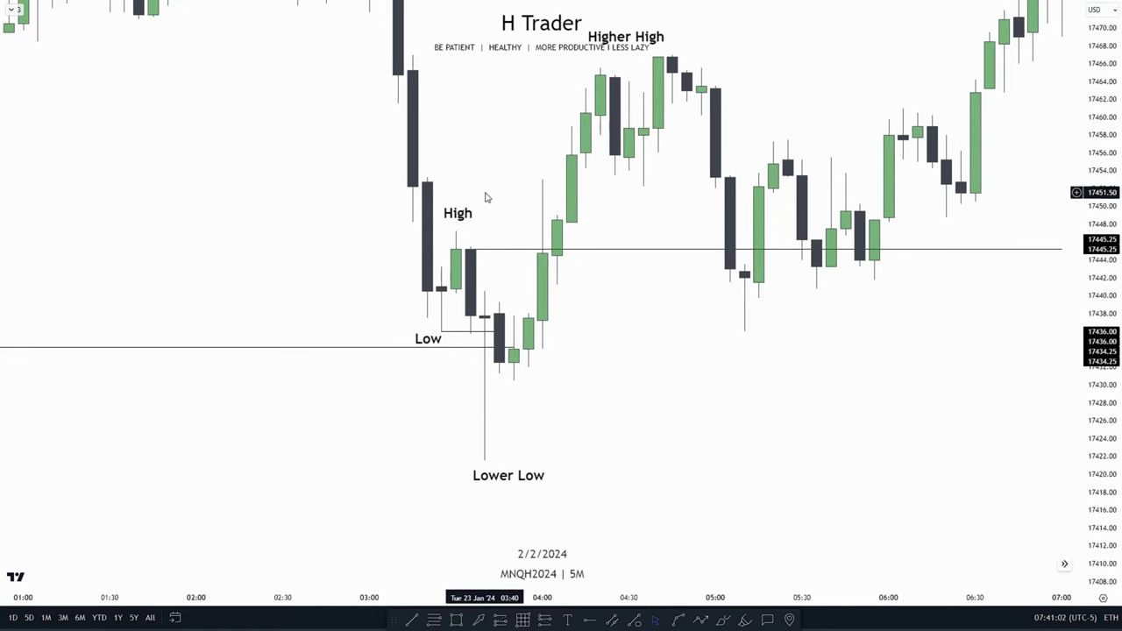
drag(714, 22, 699, 125)
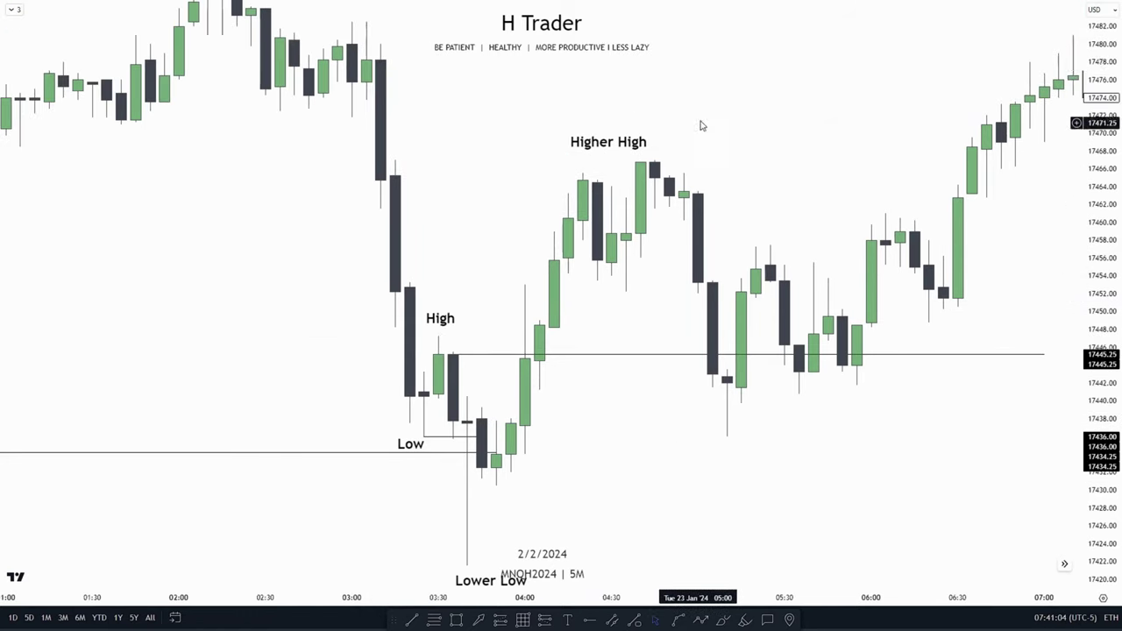
drag(624, 399, 582, 390)
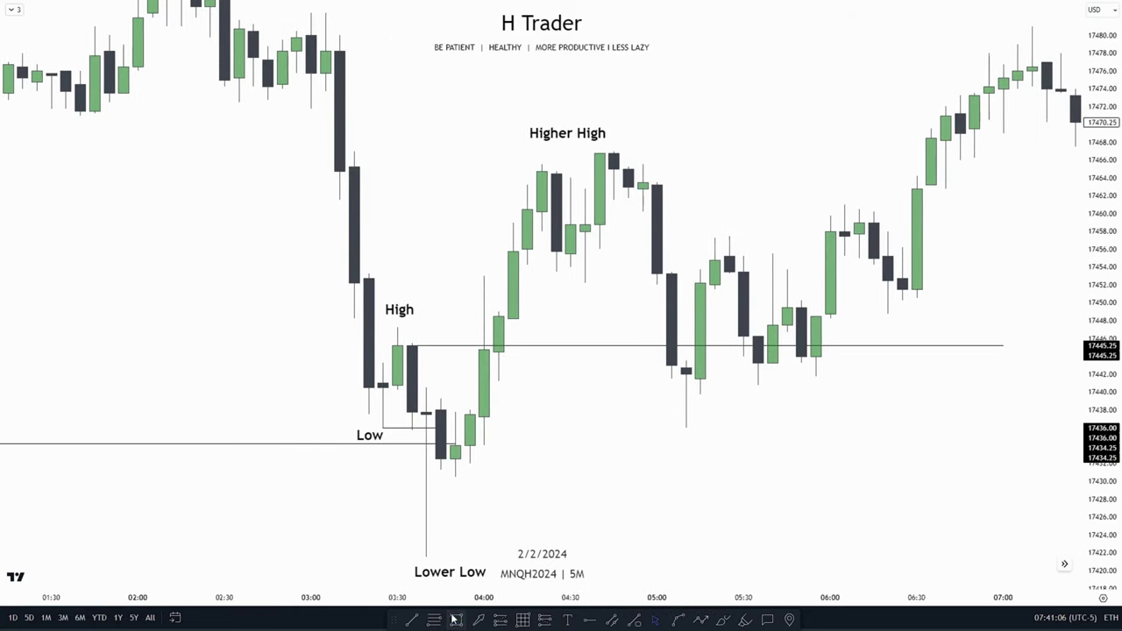
click(398, 328)
drag(398, 358, 946, 358)
click(345, 408)
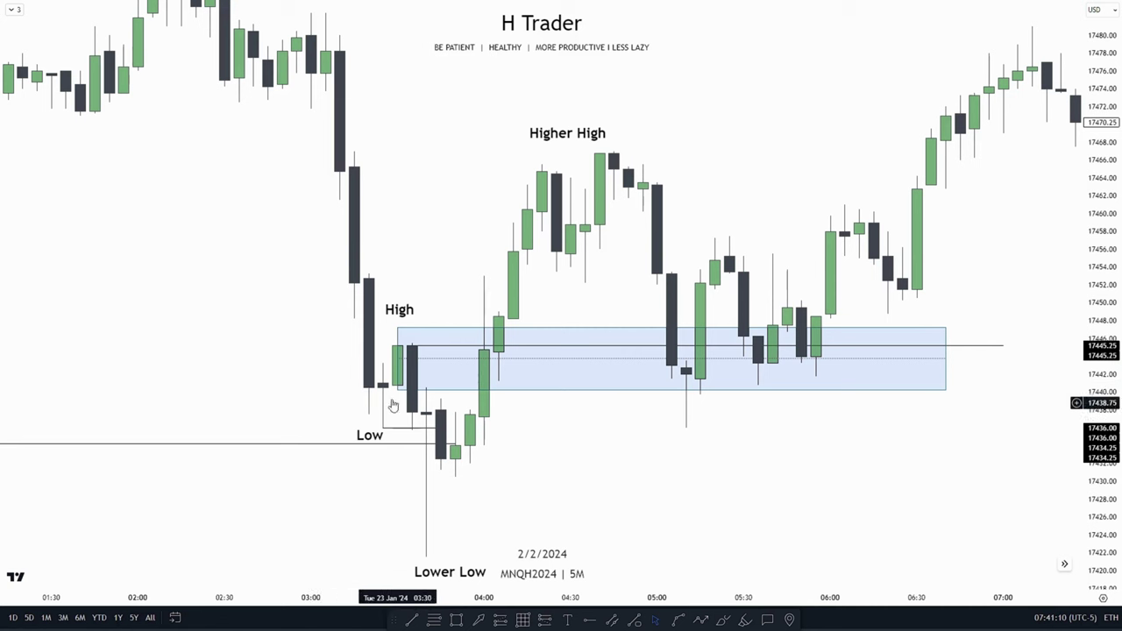
- Examine the Higher High and price's return into the blue zone around 05:00 to 06:00
drag(617, 456, 577, 390)
drag(620, 442, 565, 435)
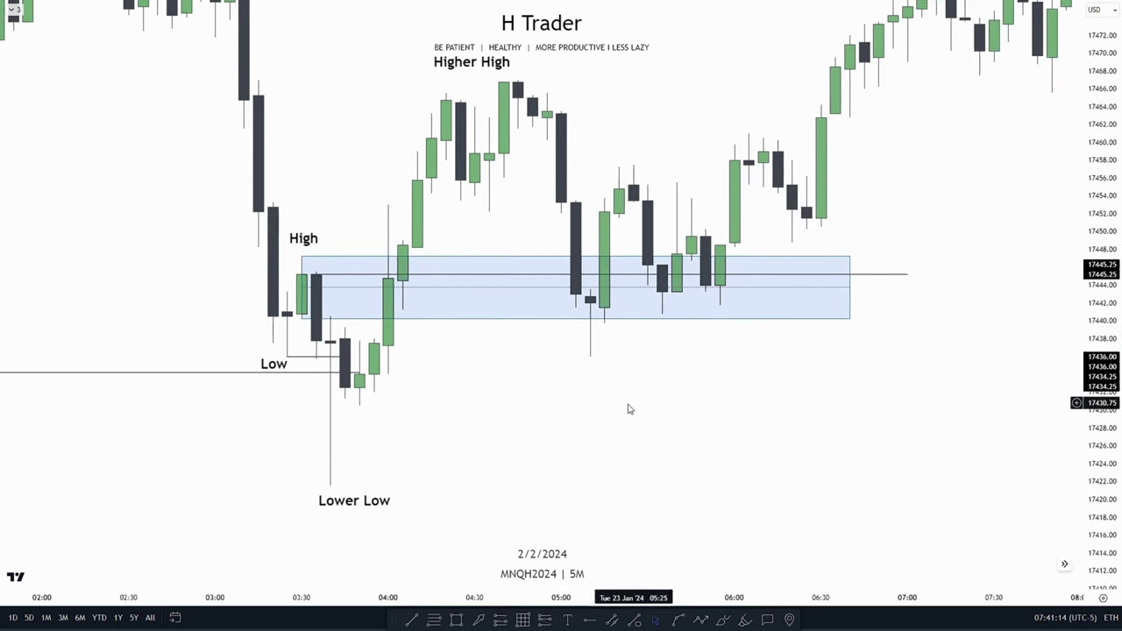
drag(1101, 381, 1102, 410)
drag(550, 409, 523, 437)
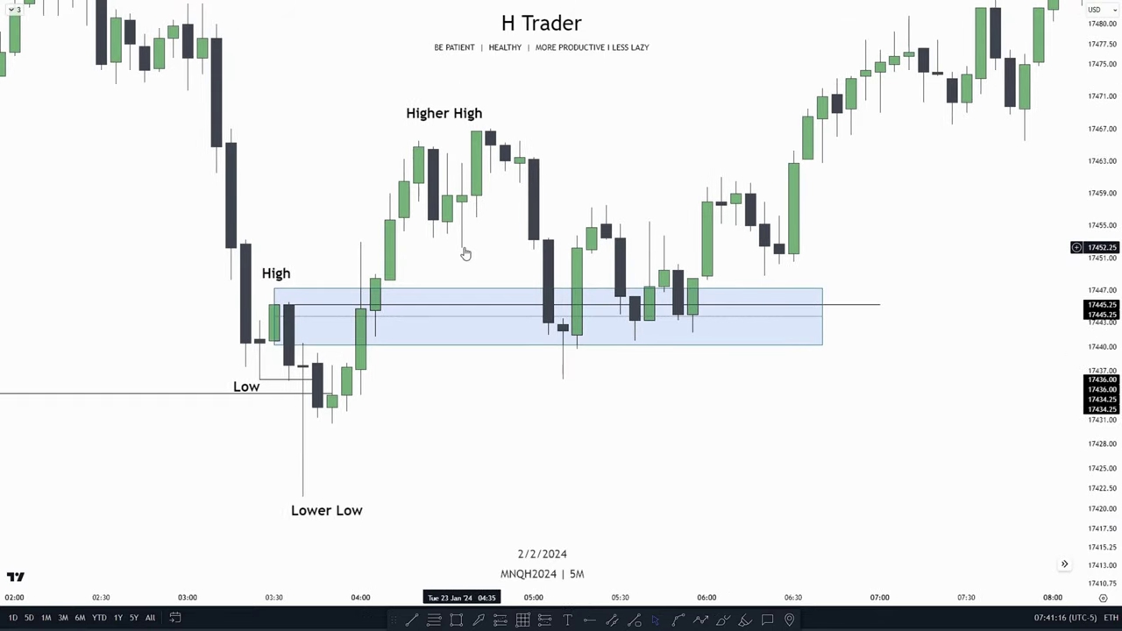
drag(494, 249, 545, 313)
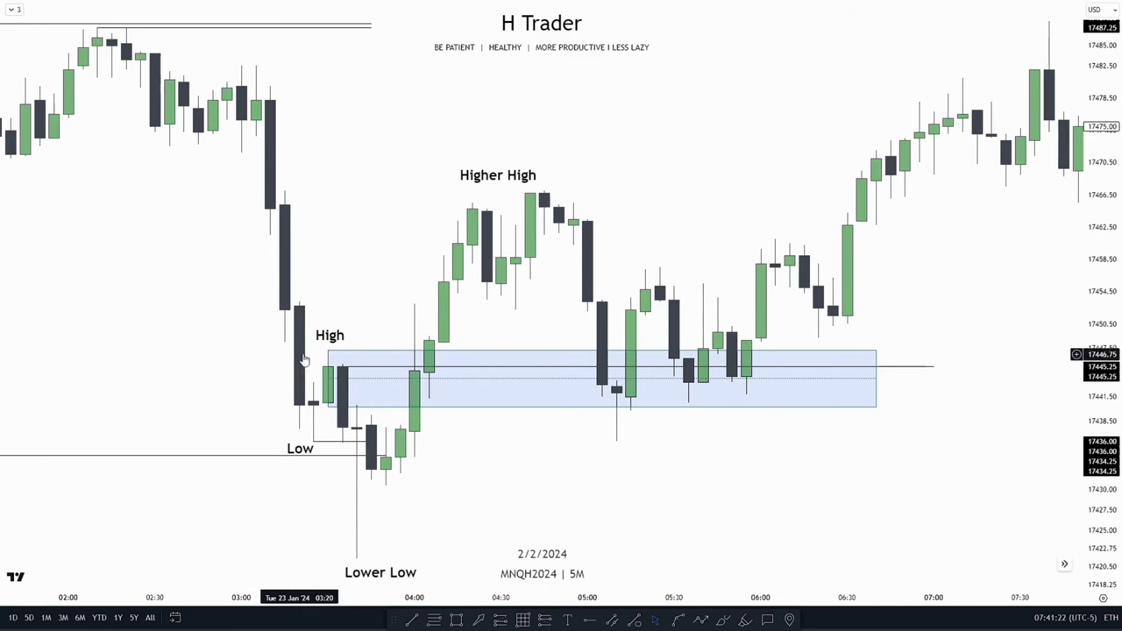
drag(638, 483, 651, 453)
drag(1100, 391, 1100, 342)
scroll(596, 461, up, 1)
drag(544, 450, 531, 460)
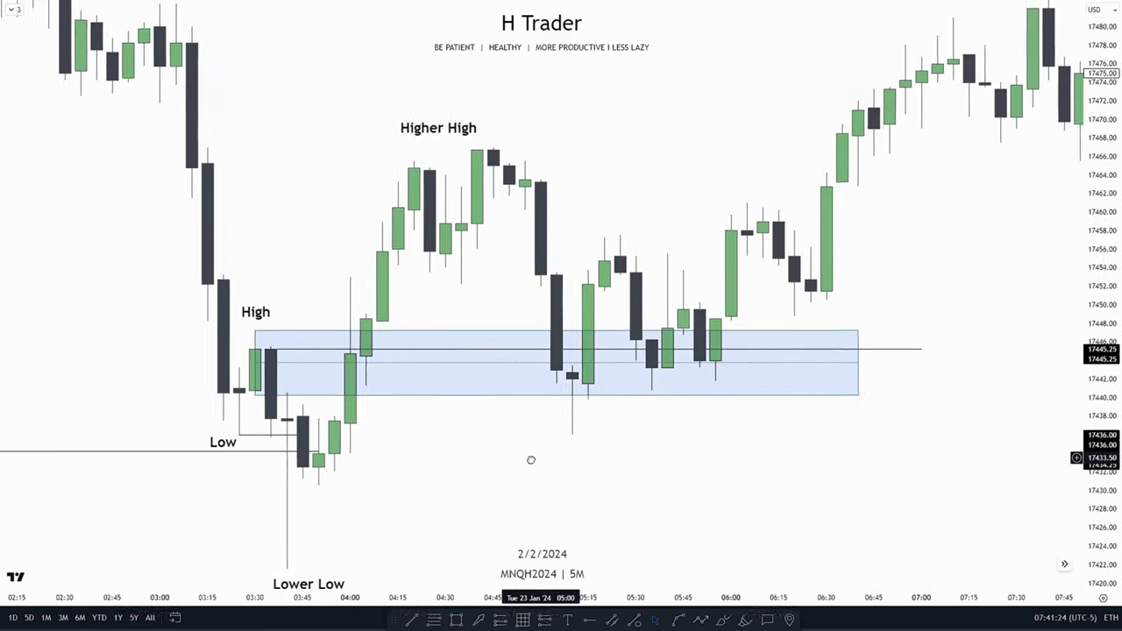
- Compare the sell-off that precedes the High with the retests of the blue zone
scroll(529, 181, down, 2)
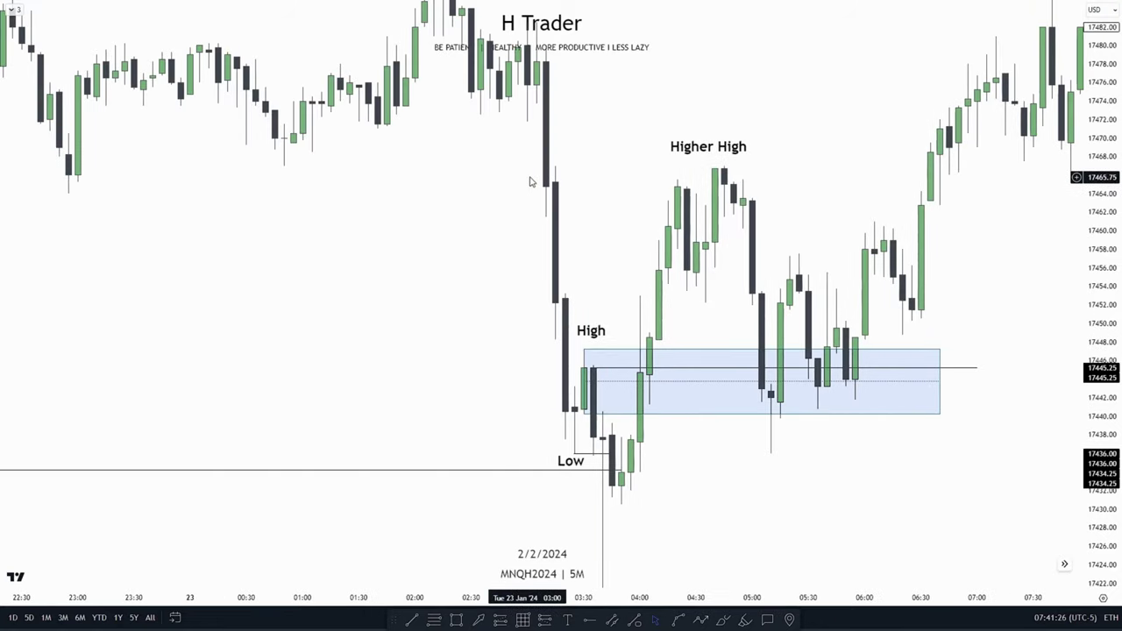
drag(607, 149, 604, 352)
drag(845, 383, 727, 153)
drag(1101, 292, 1101, 235)
drag(726, 339, 743, 290)
scroll(742, 290, up, 2)
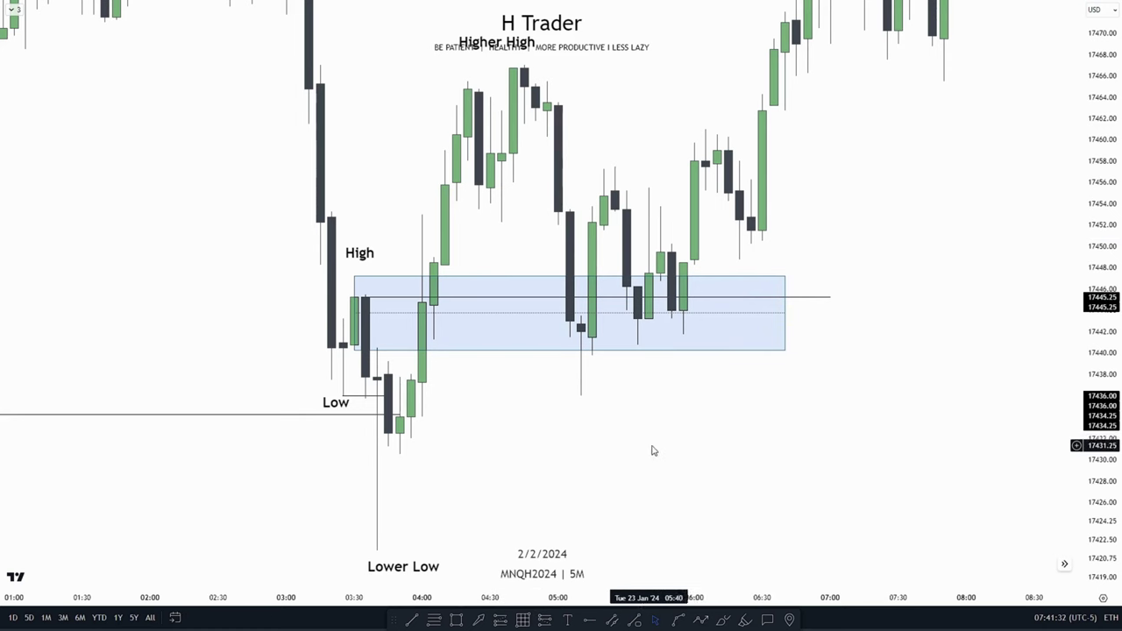
drag(651, 451, 559, 462)
drag(515, 495, 493, 418)
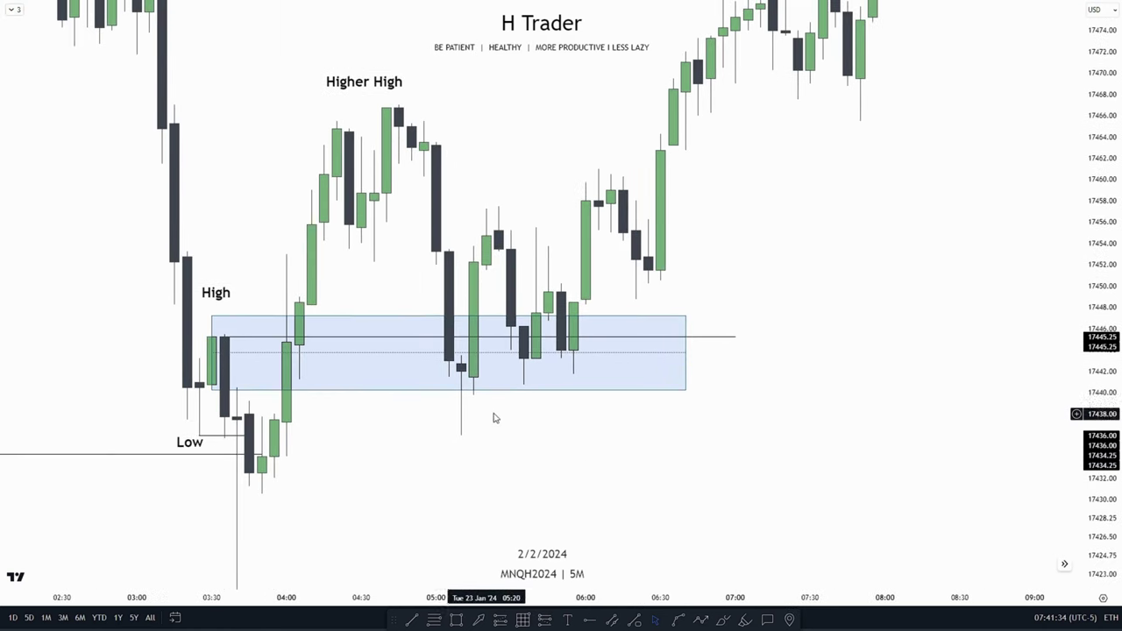
- Place a long position with its entry at 17447.25 on the blue zone's upper edge, spanning 04:55 to 06:00
click(246, 359)
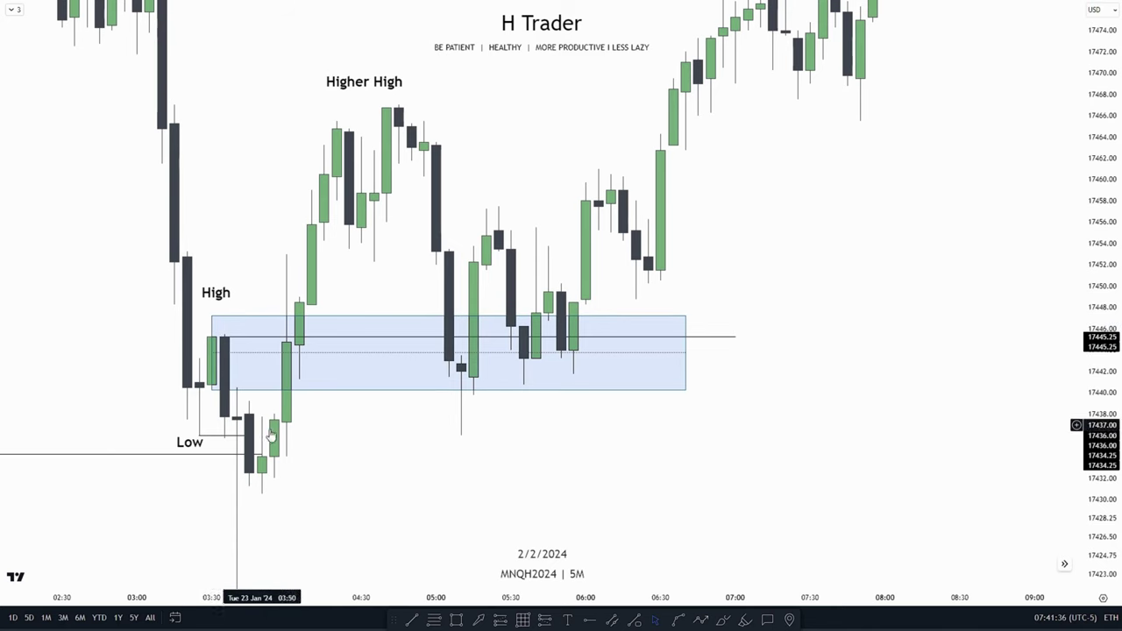
drag(213, 438, 359, 440)
drag(539, 473, 421, 491)
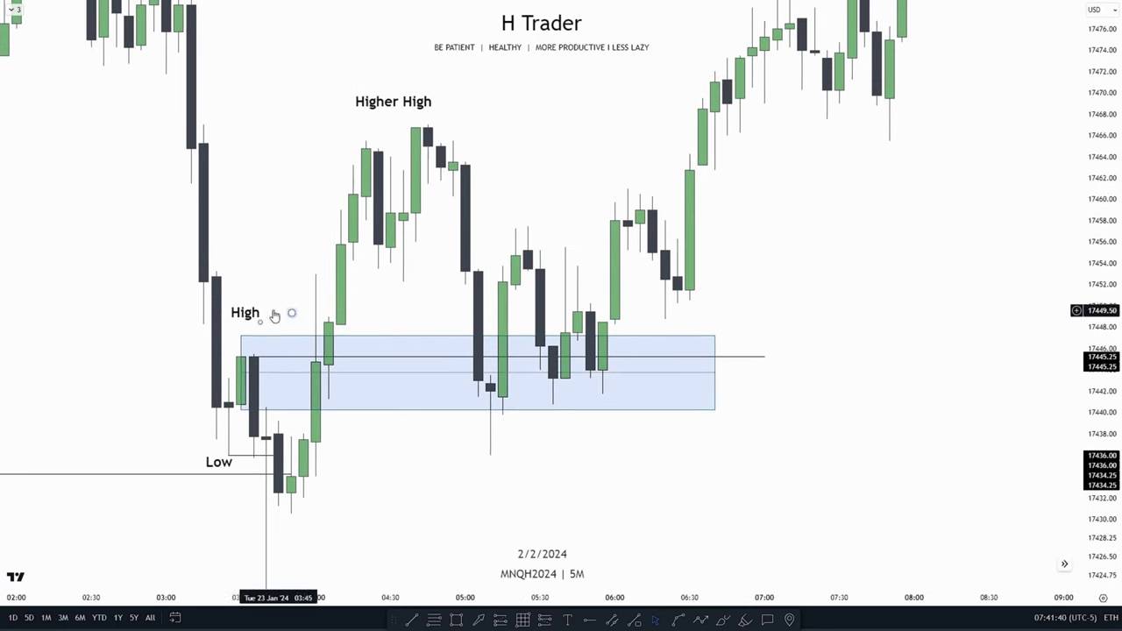
click(501, 619)
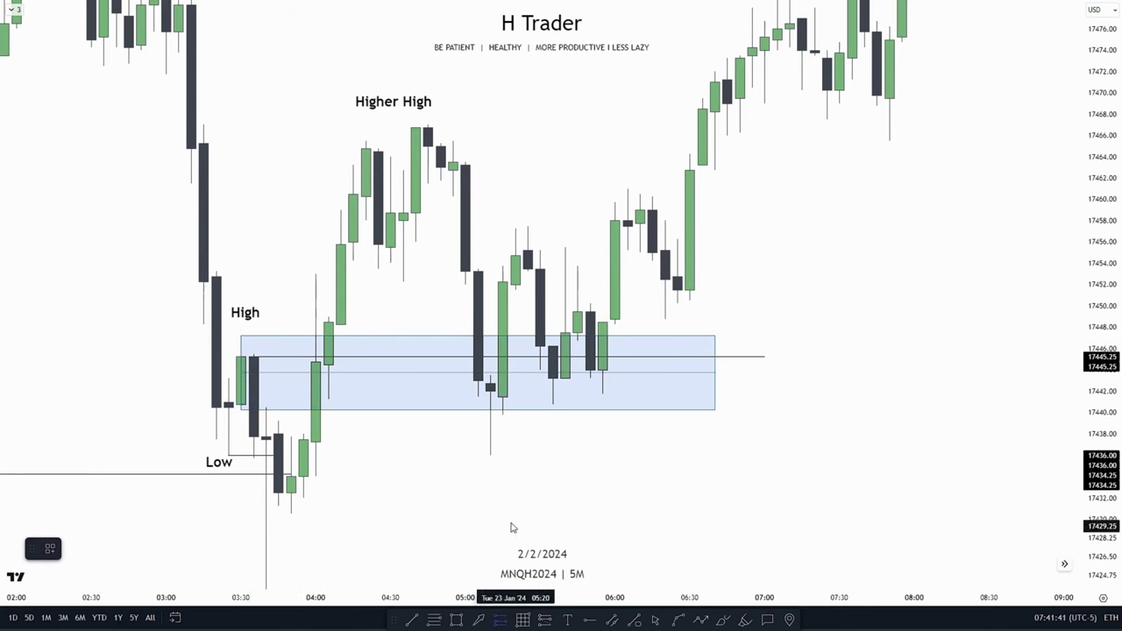
click(456, 339)
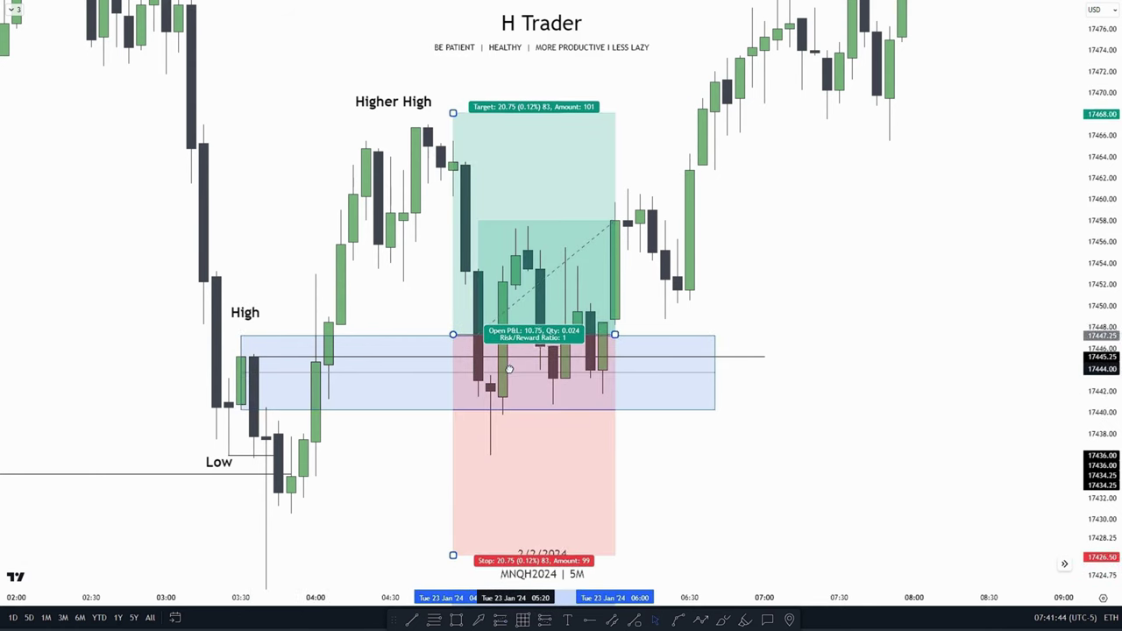
drag(506, 371, 506, 370)
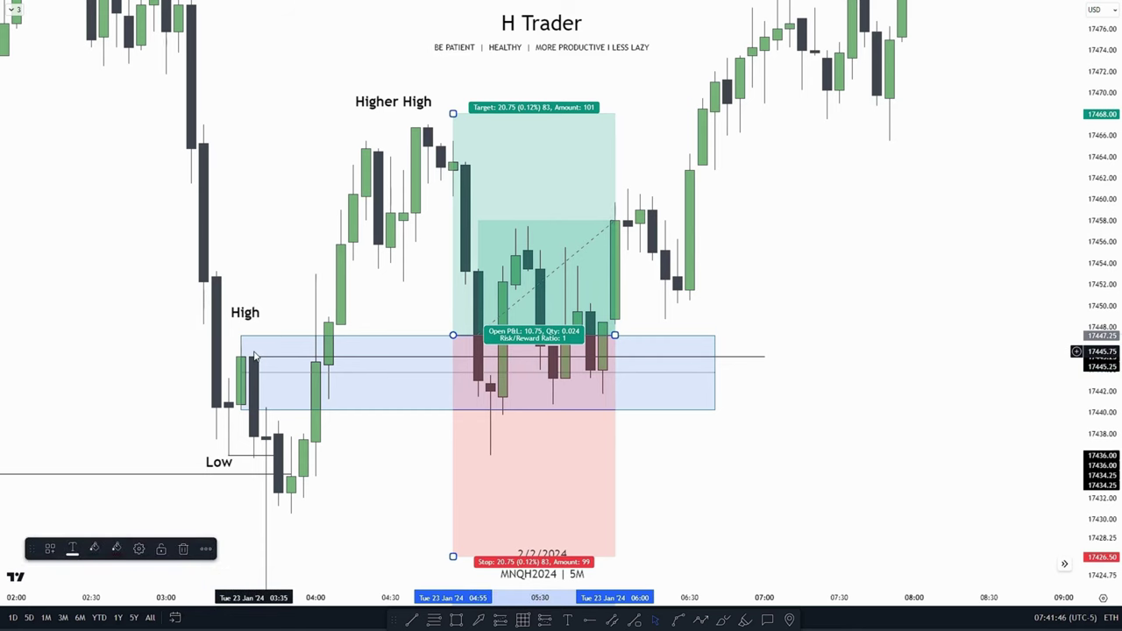
- Examine the High candle's open and how the 17445.25 line and the blue zone extend from it
drag(294, 302, 432, 258)
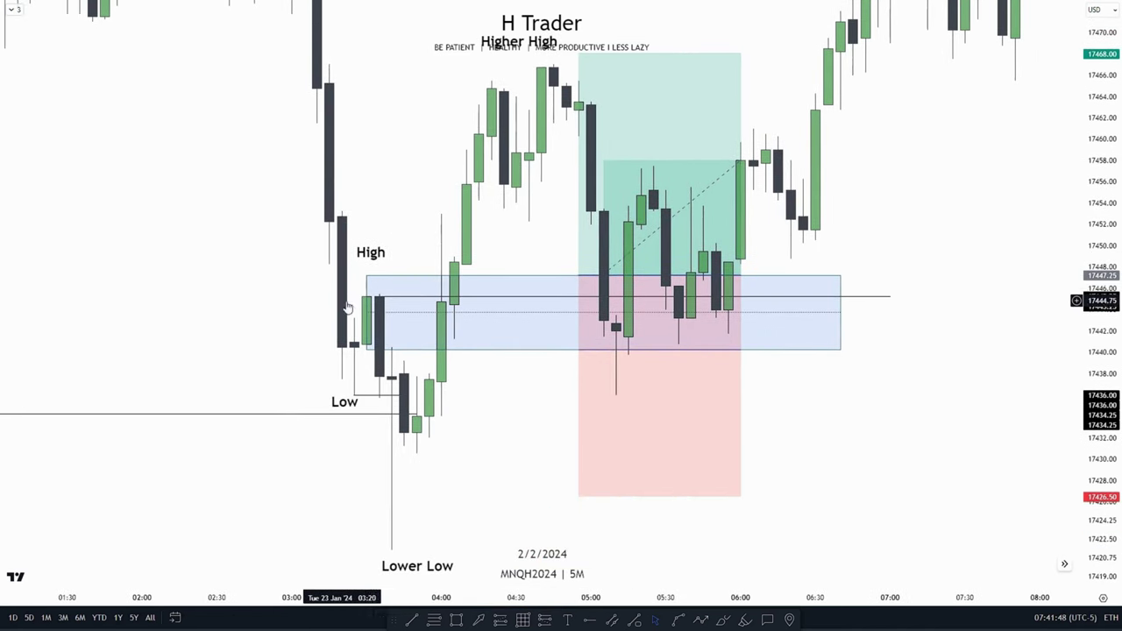
drag(382, 299, 372, 300)
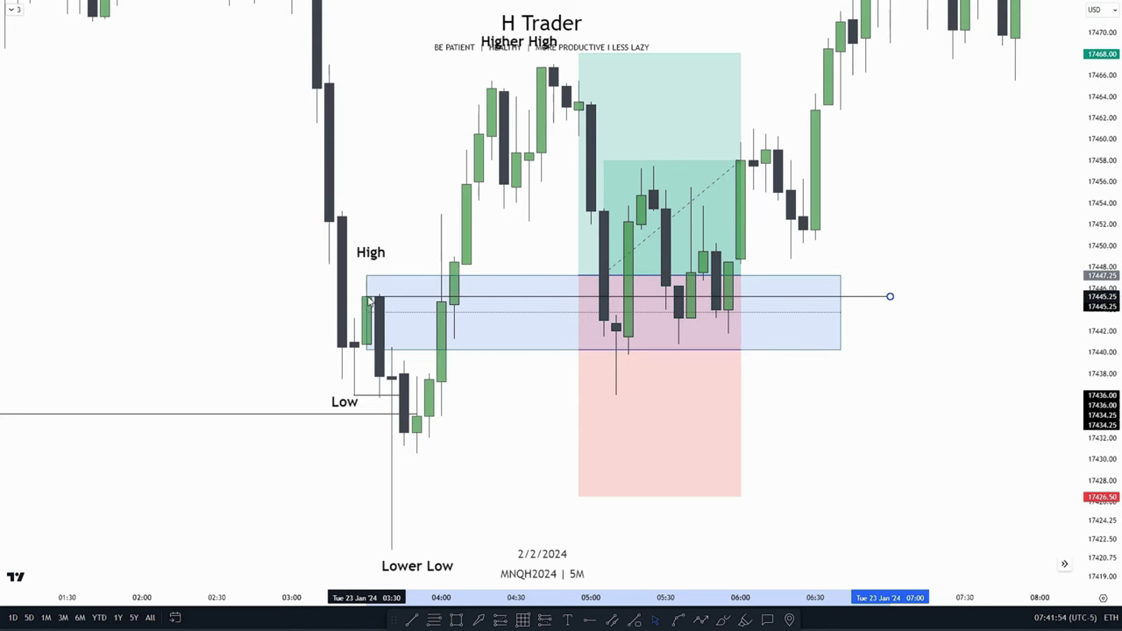
drag(370, 301, 380, 301)
drag(523, 255, 465, 299)
click(462, 296)
click(422, 272)
click(306, 301)
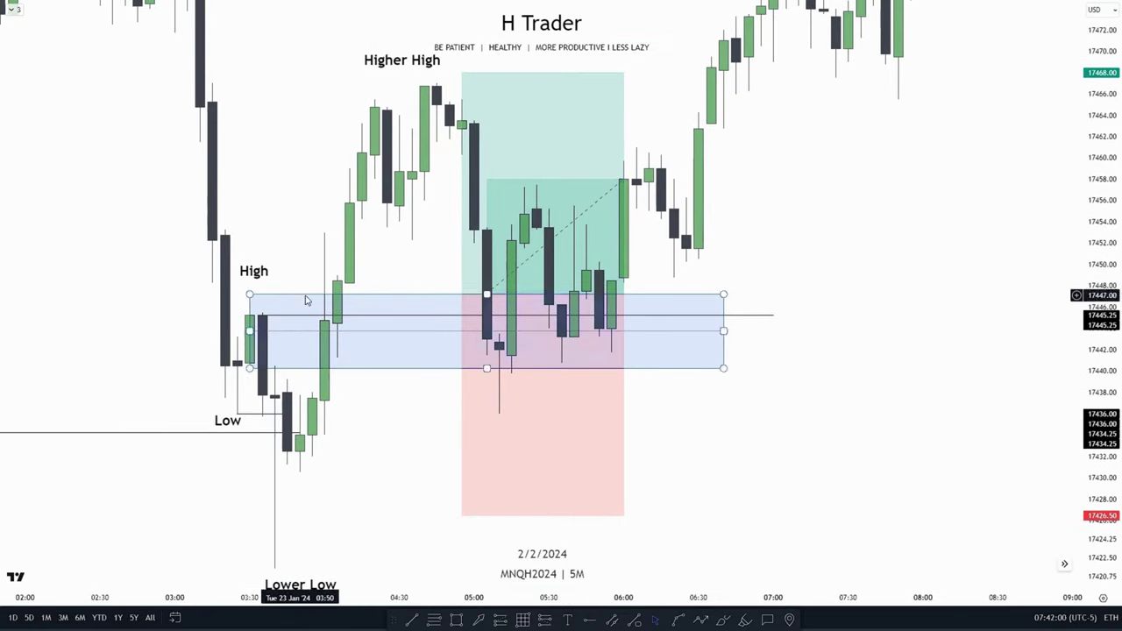
click(406, 255)
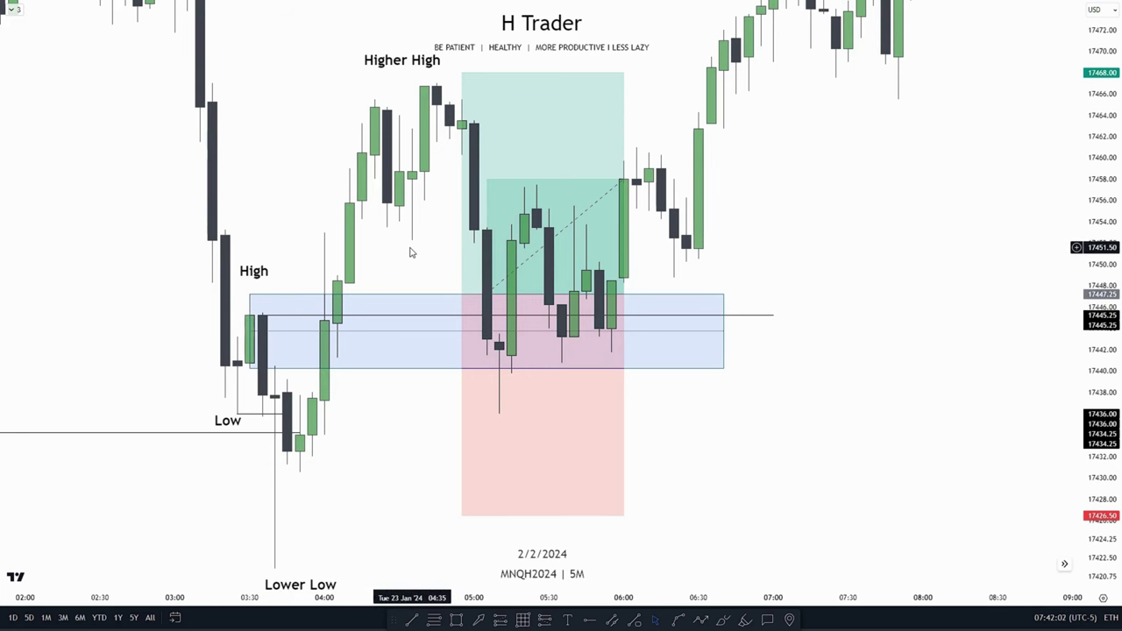
drag(410, 251, 505, 264)
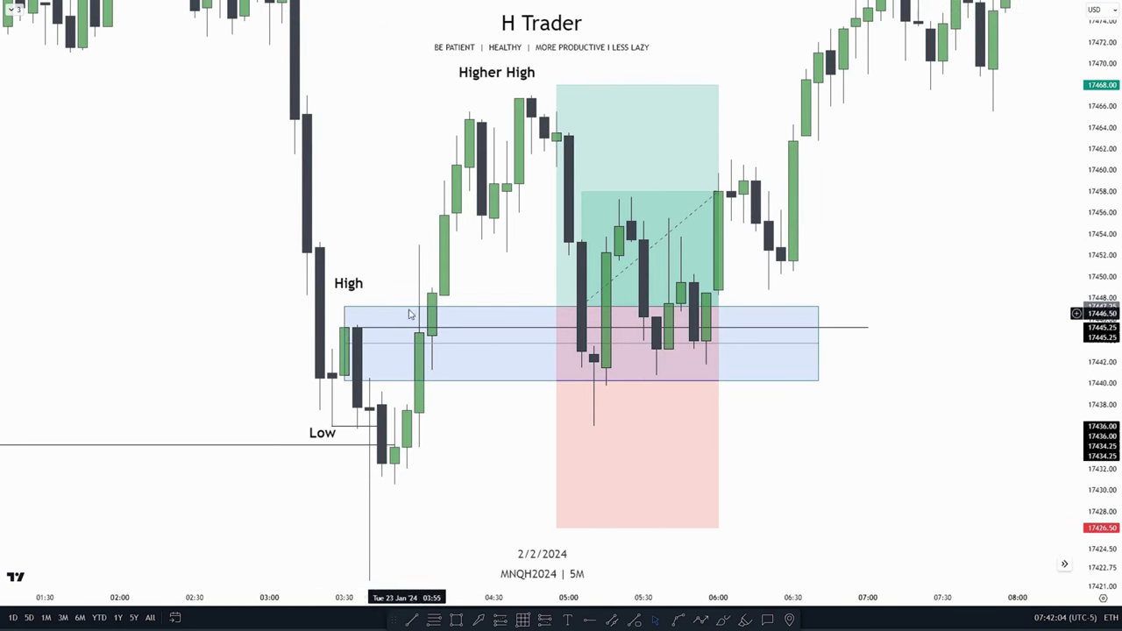
- Set the long position's stop at 17430.50 and its target at the 17487.25 high line
drag(396, 222, 358, 305)
drag(1097, 145, 1097, 295)
drag(937, 418, 901, 298)
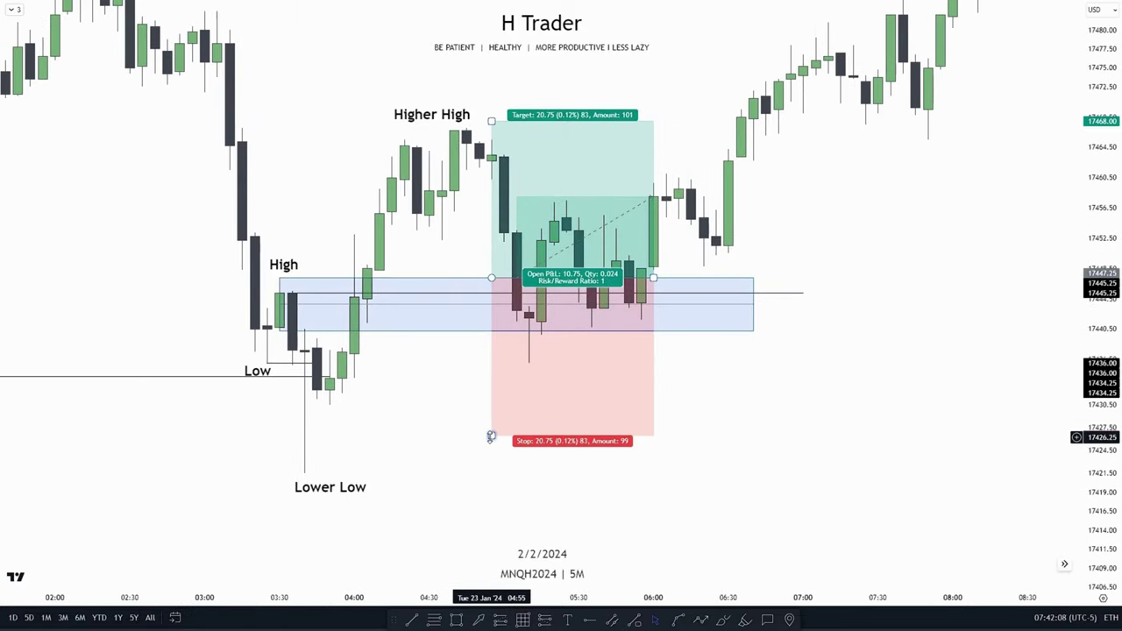
mouse_move(491, 435)
mouse_down()
mouse_move(400, 431)
mouse_move(401, 405)
mouse_move(429, 451)
mouse_up()
scroll(578, 377, down, 3)
drag(740, 112, 700, 279)
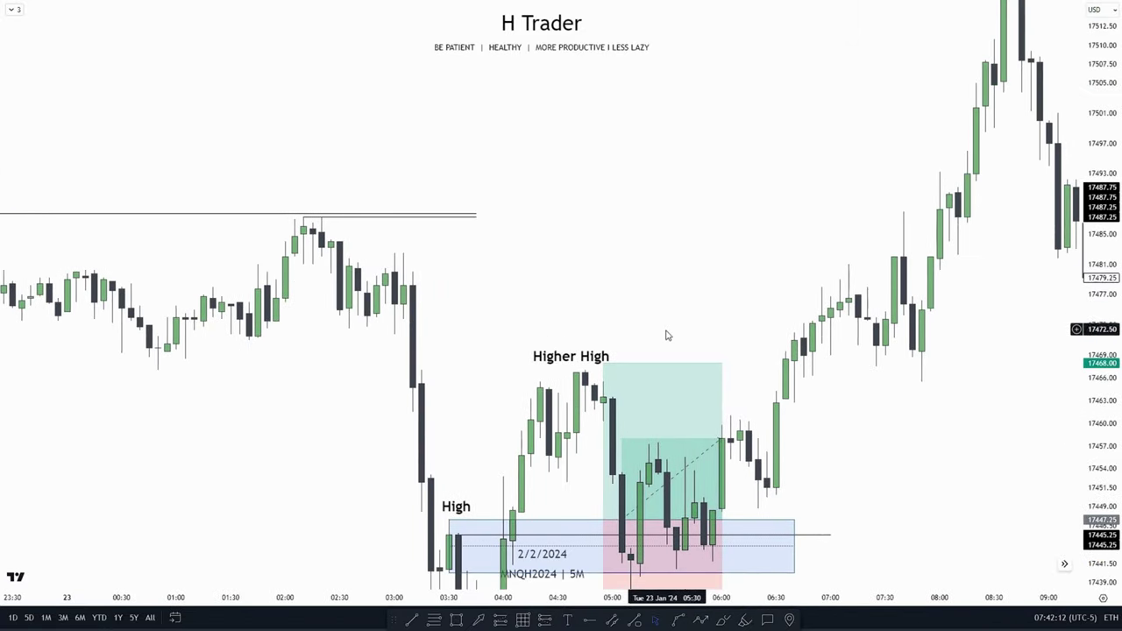
drag(603, 361, 303, 213)
drag(516, 272, 447, 104)
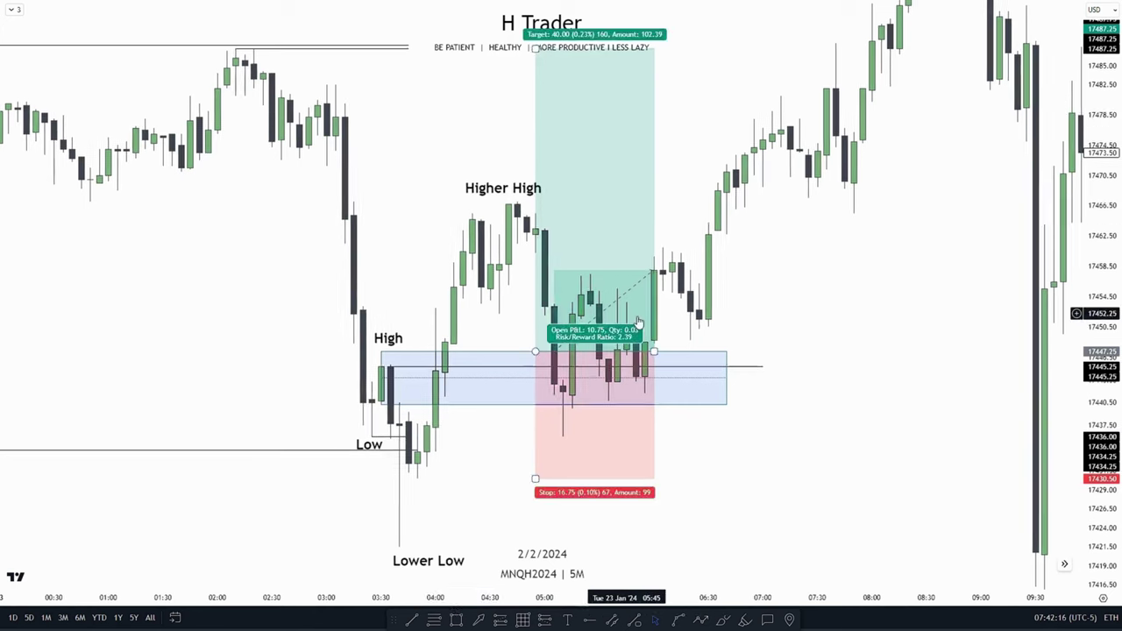
- Lower the long position's entry to the 17445.25 line
drag(1101, 426, 1101, 375)
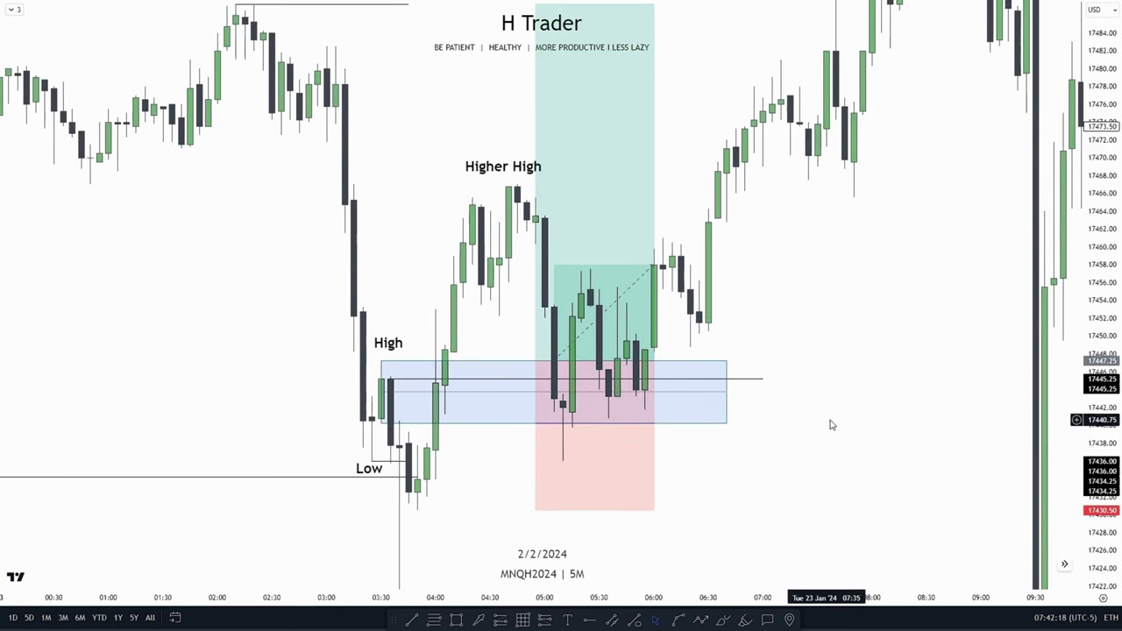
drag(835, 420, 957, 300)
scroll(884, 351, up, 3)
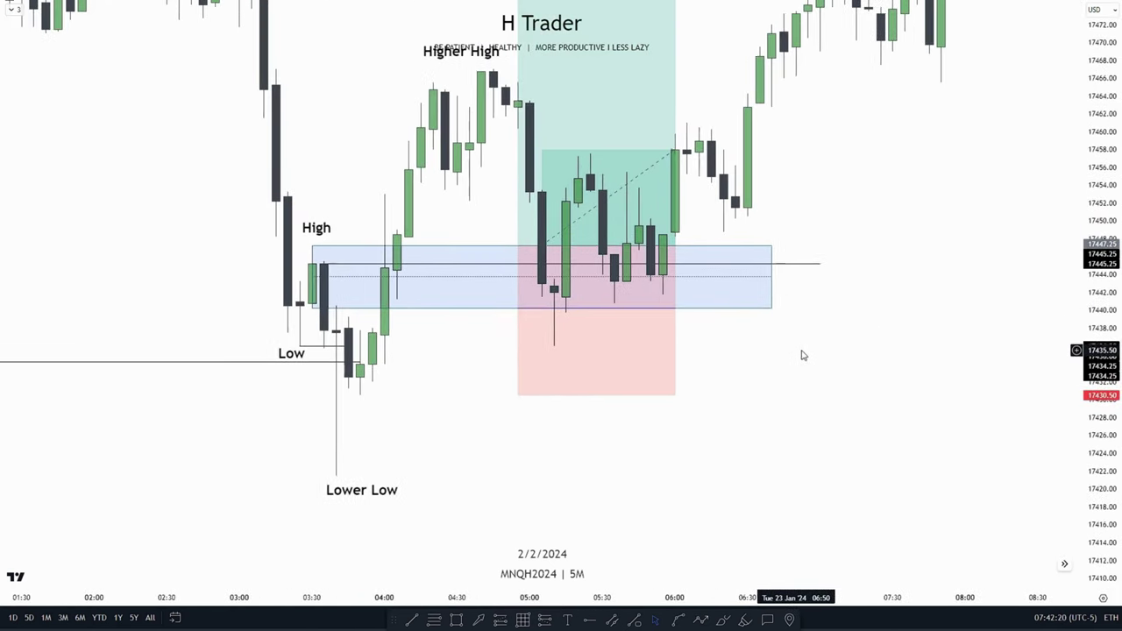
drag(792, 363, 800, 409)
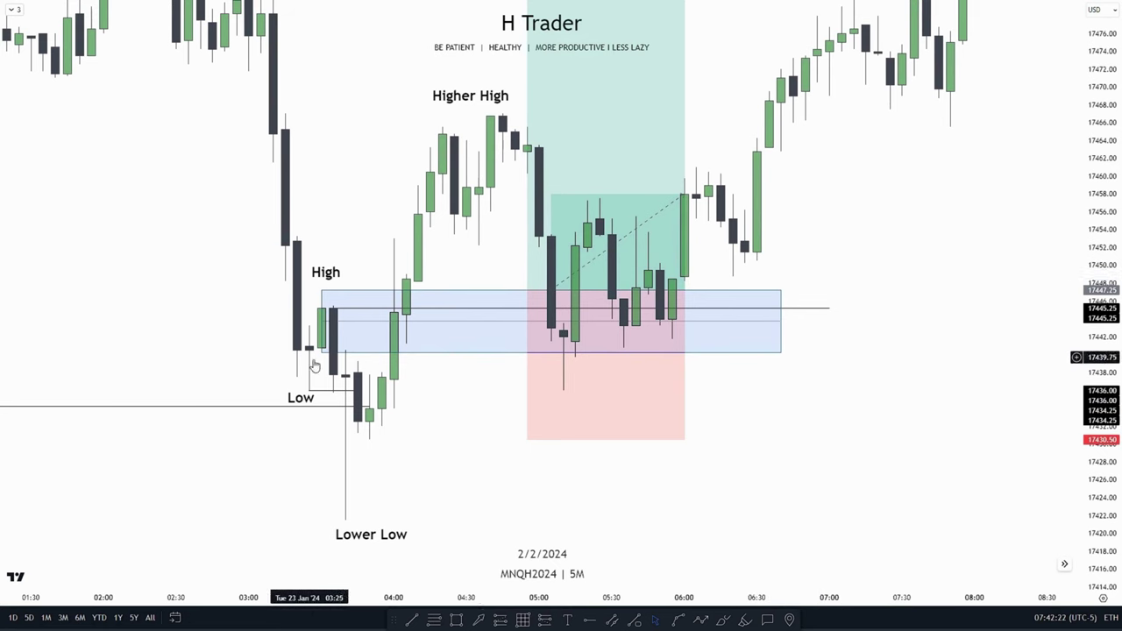
mouse_move(544, 219)
drag(528, 293, 529, 317)
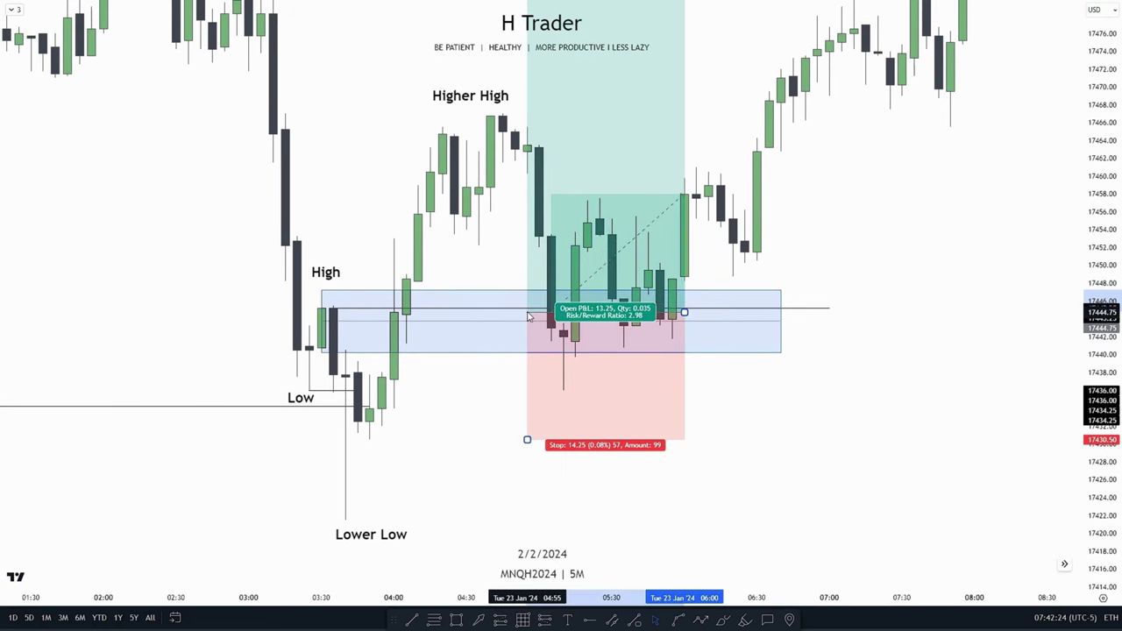
drag(411, 367, 407, 368)
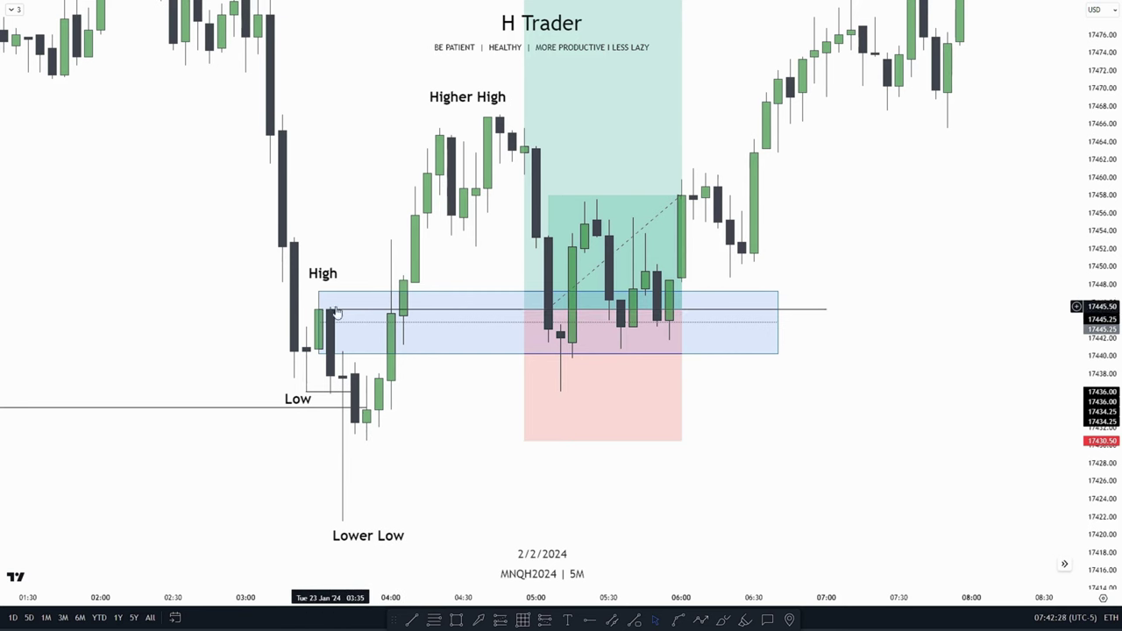
drag(331, 312, 330, 316)
click(489, 400)
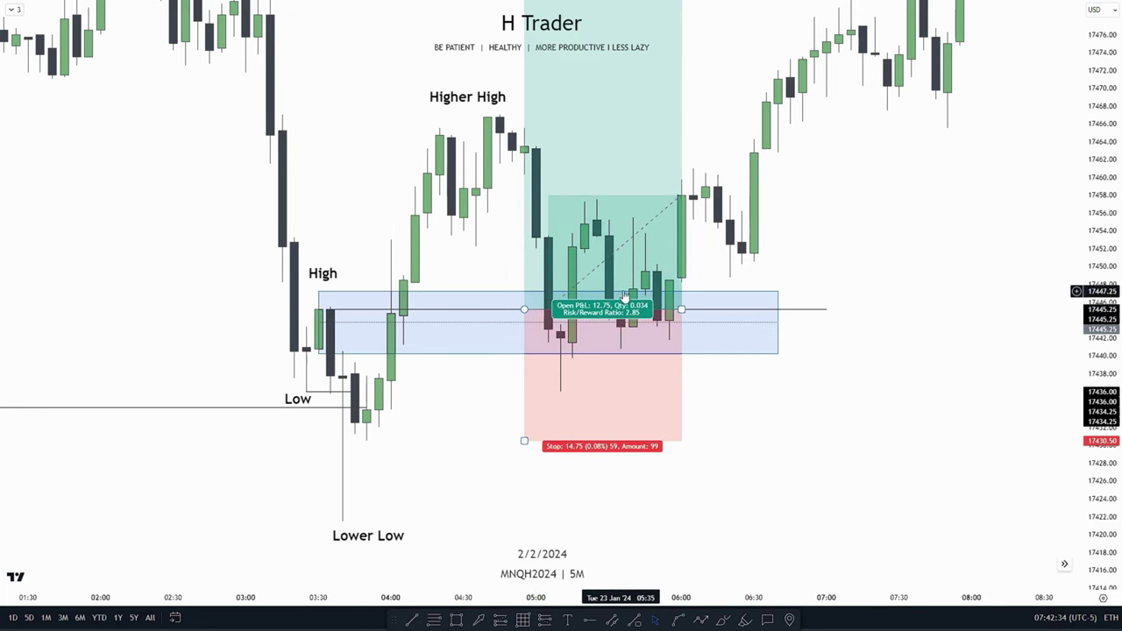
- Delete the long position from the chart
drag(734, 419, 693, 449)
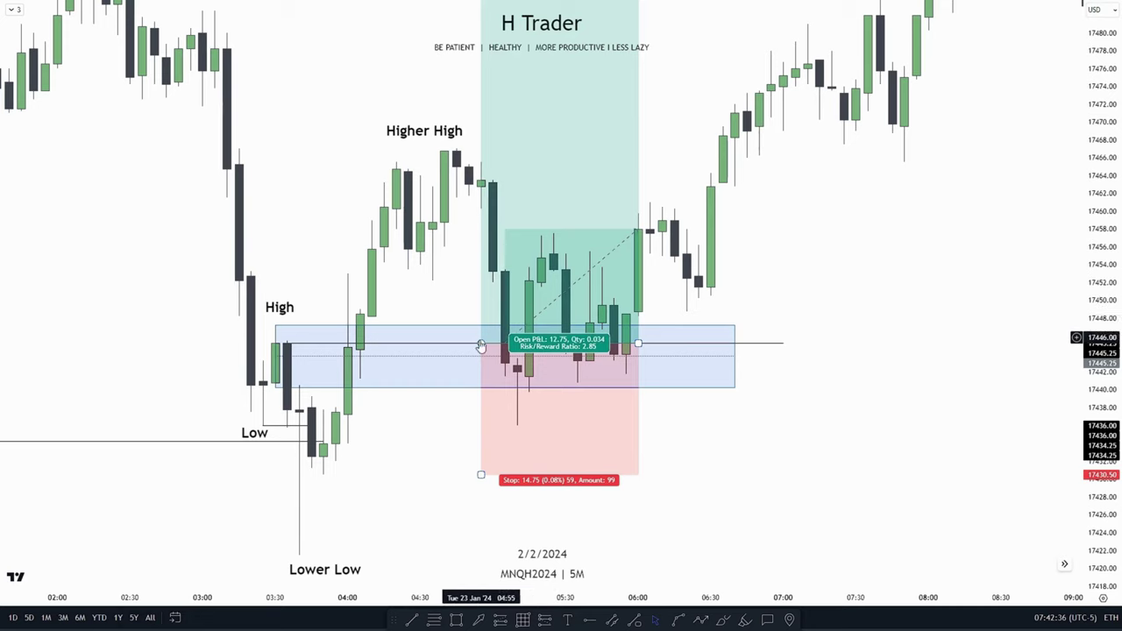
drag(741, 413, 708, 467)
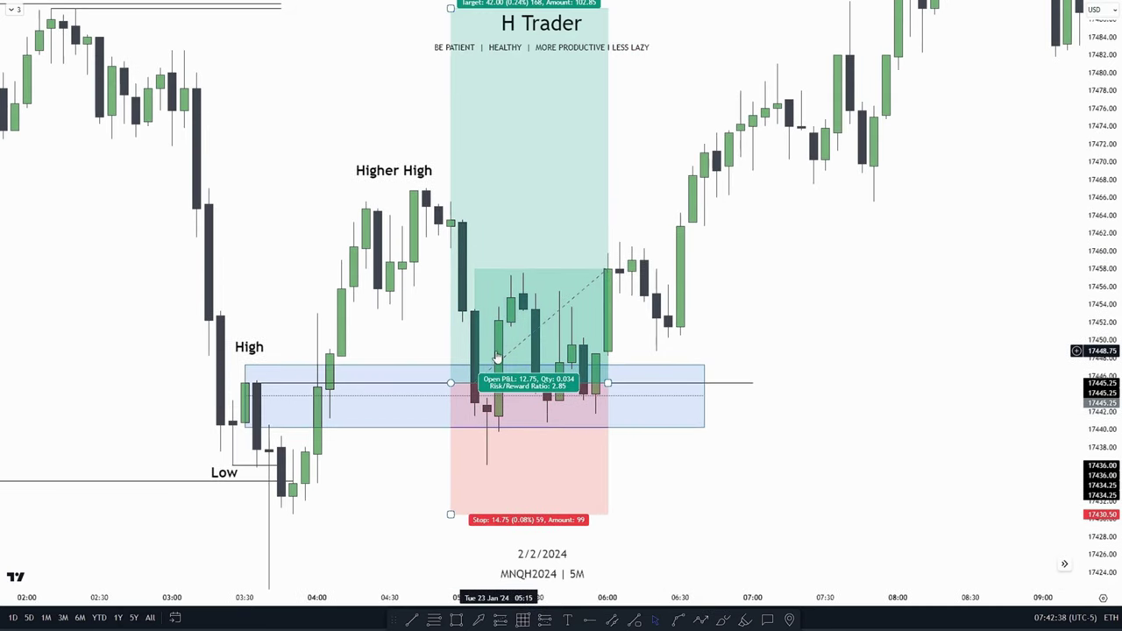
click(495, 358)
key(Delete)
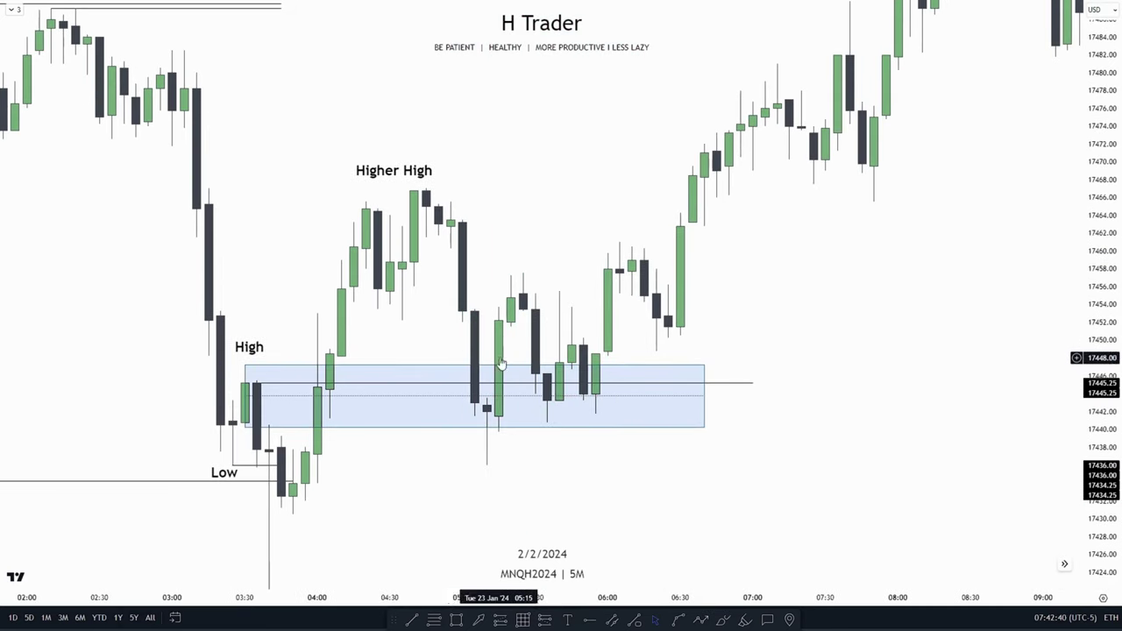
- Draw horizontal trend lines at 17443.50 from 05:10 and at 17452.00 from 05:00, both ending at about 06:35
drag(503, 353, 475, 327)
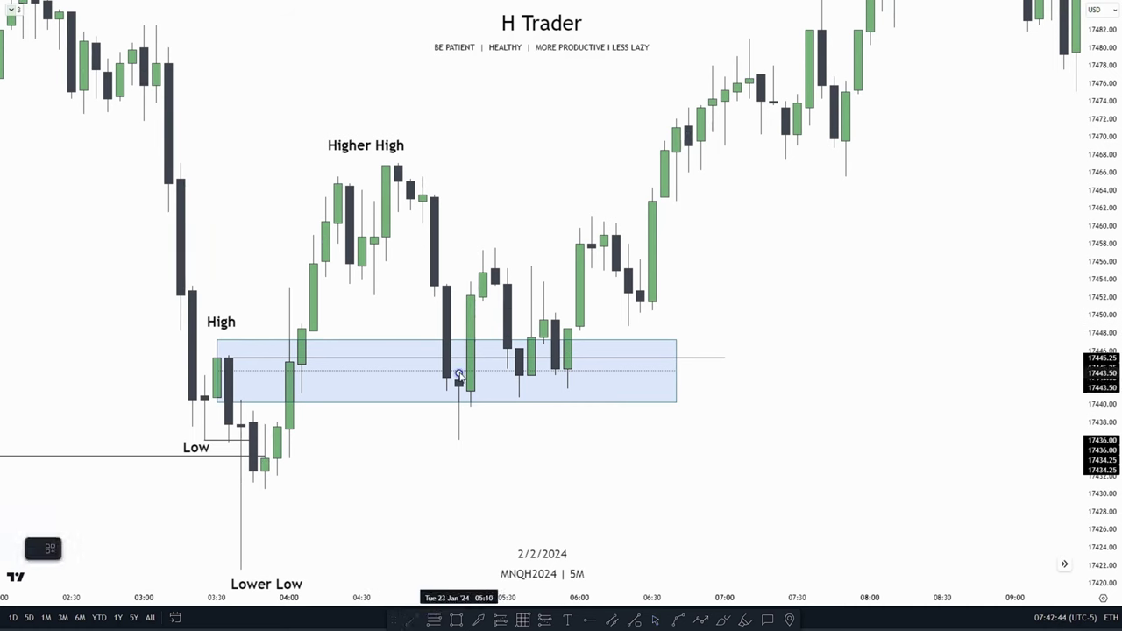
click(664, 400)
click(428, 313)
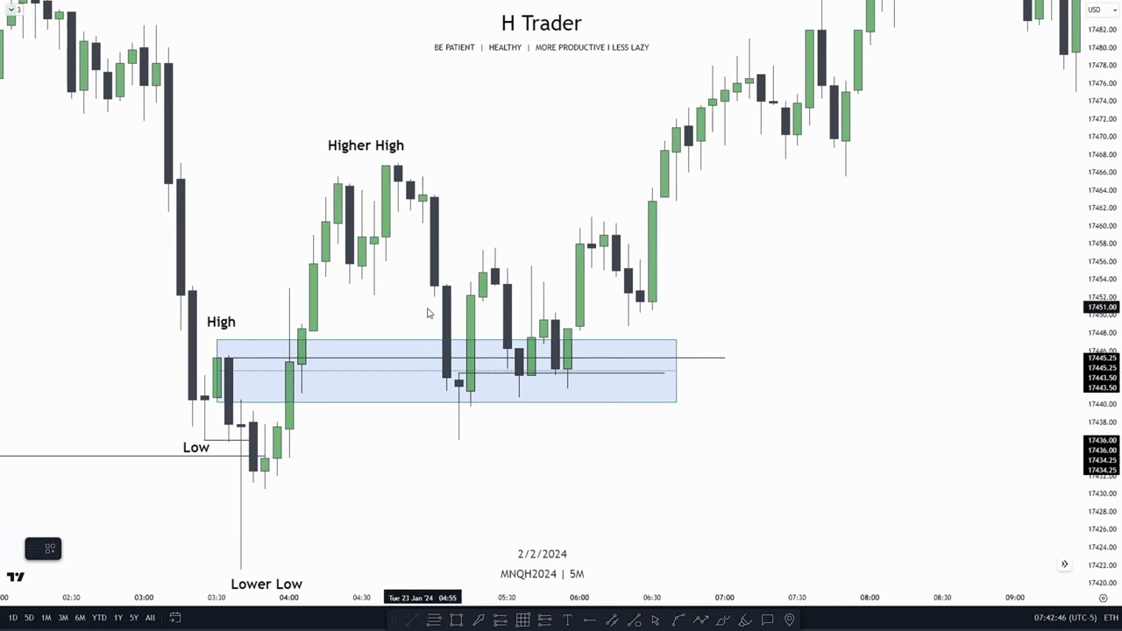
click(433, 298)
click(664, 297)
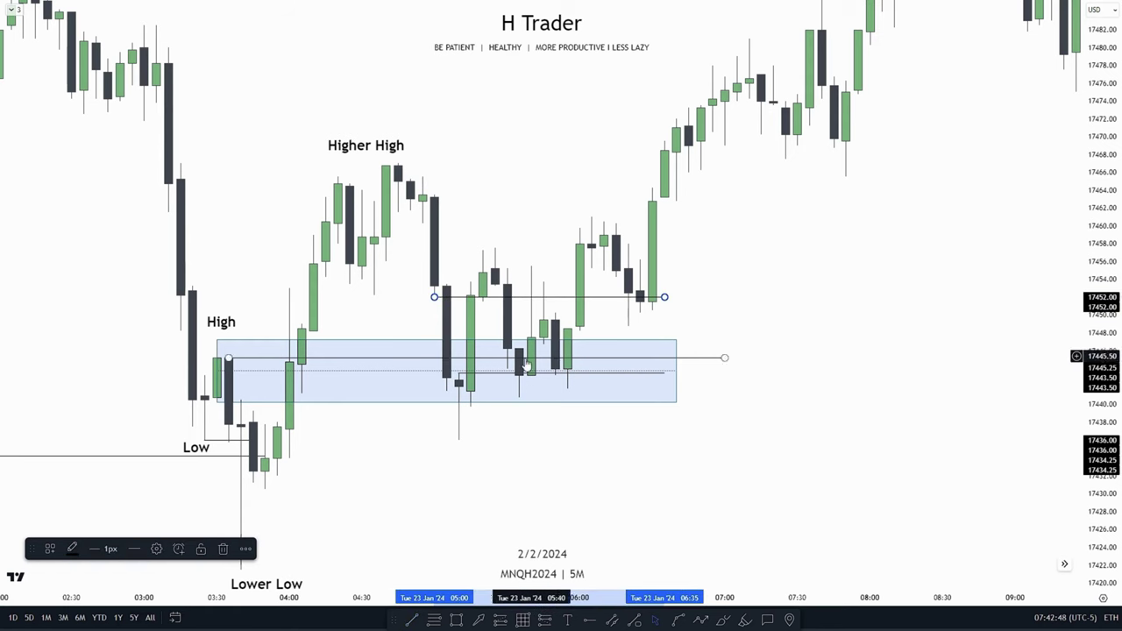
- Delete the two trend lines at 17443.50 and 17452.00
click(475, 375)
key(Delete)
click(461, 298)
key(Delete)
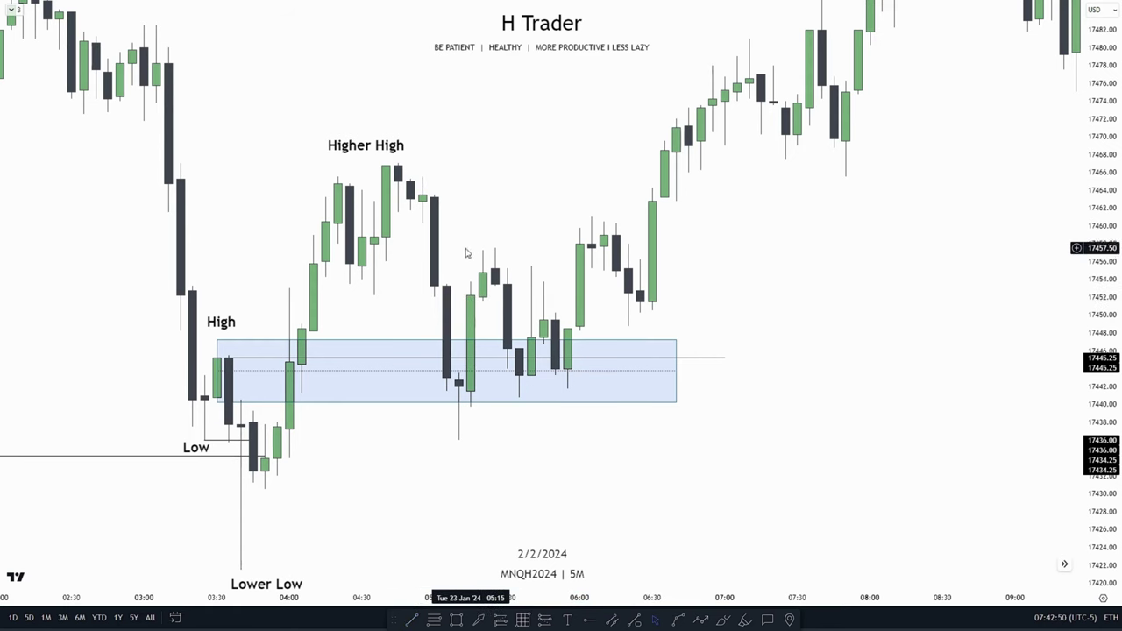
drag(674, 245, 759, 363)
drag(1089, 302, 1090, 333)
drag(640, 273, 624, 216)
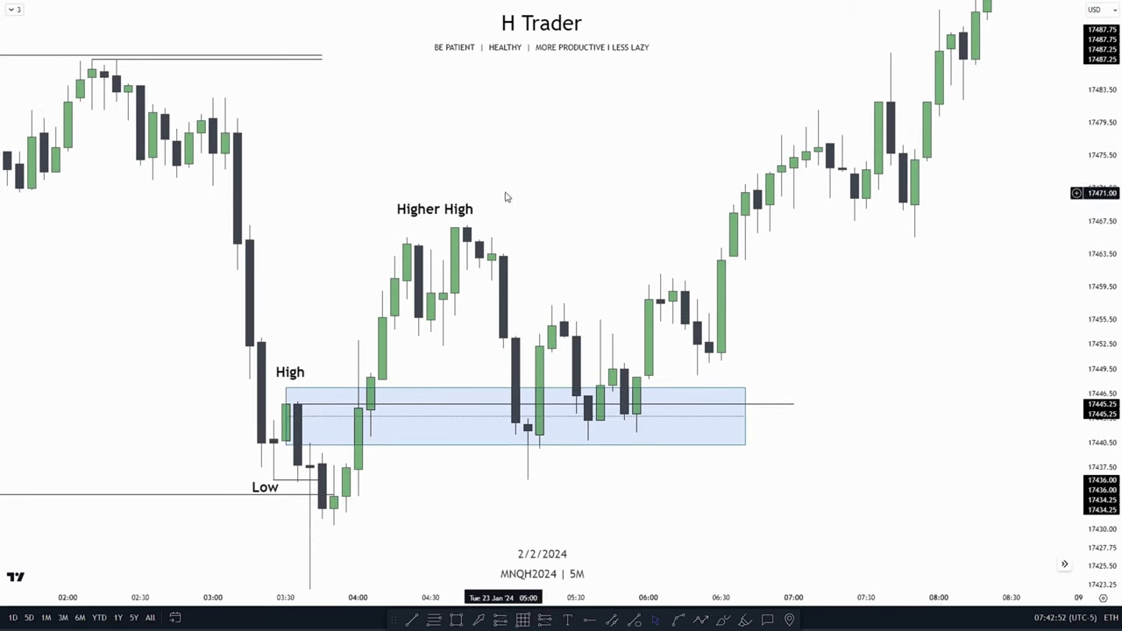
drag(333, 147, 519, 231)
drag(549, 229, 415, 96)
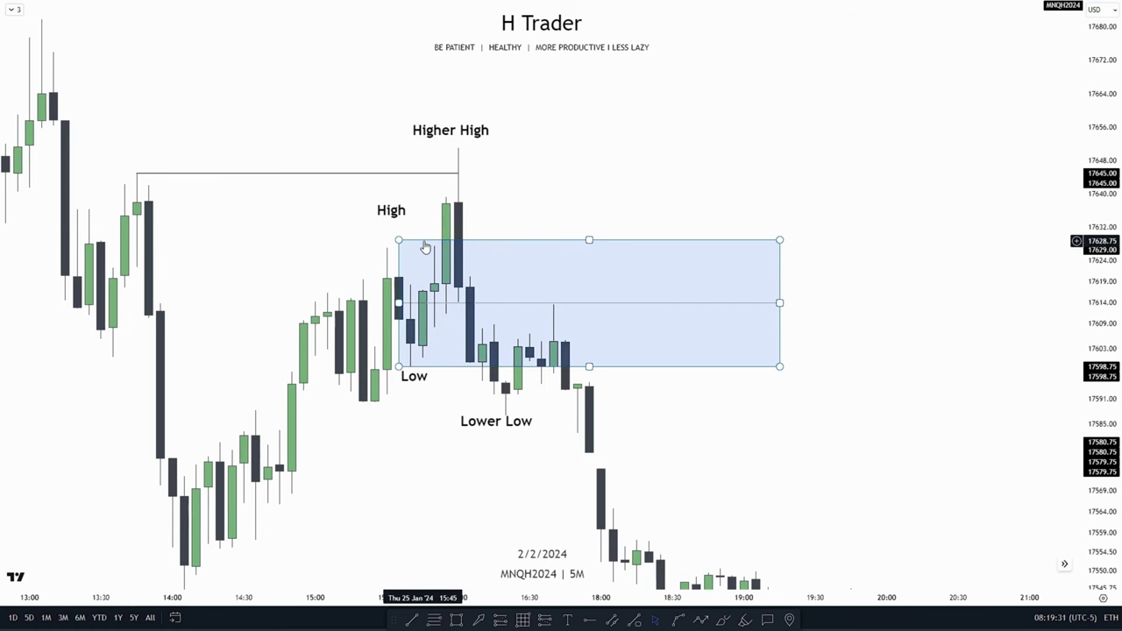
- Delete the blue rectangle between the High and the Low on the 25 January chart
click(425, 244)
key(Delete)
drag(505, 233, 515, 254)
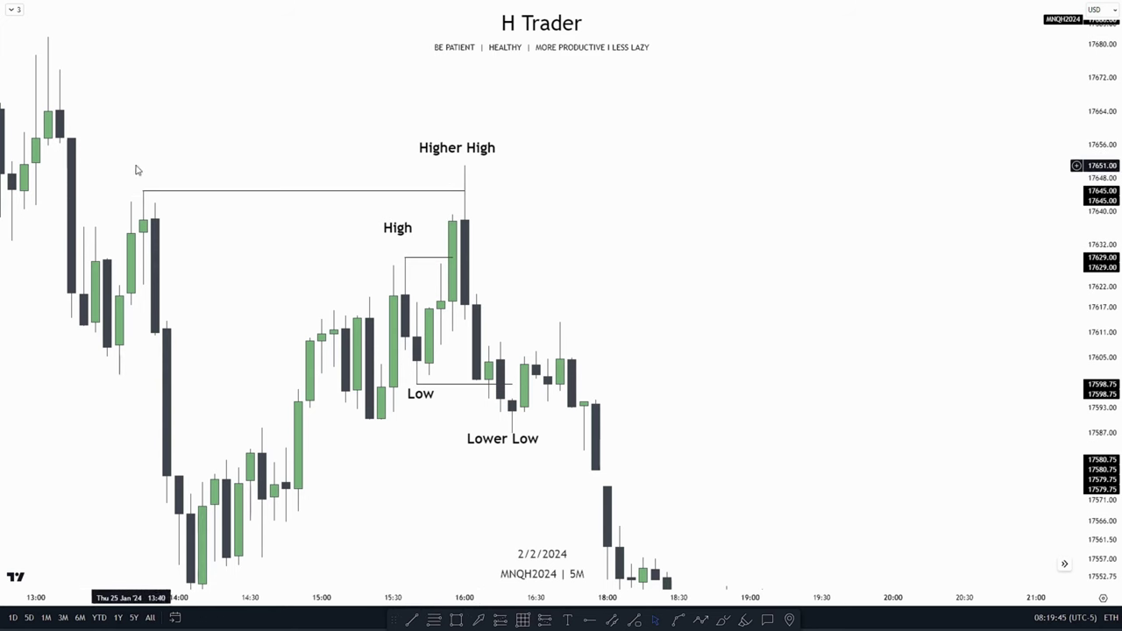
- Draw a rectangle from the High at 17629.00 to the Low at 17598.75, starting at 15:35, and extend it to about 19:25
drag(298, 265, 155, 166)
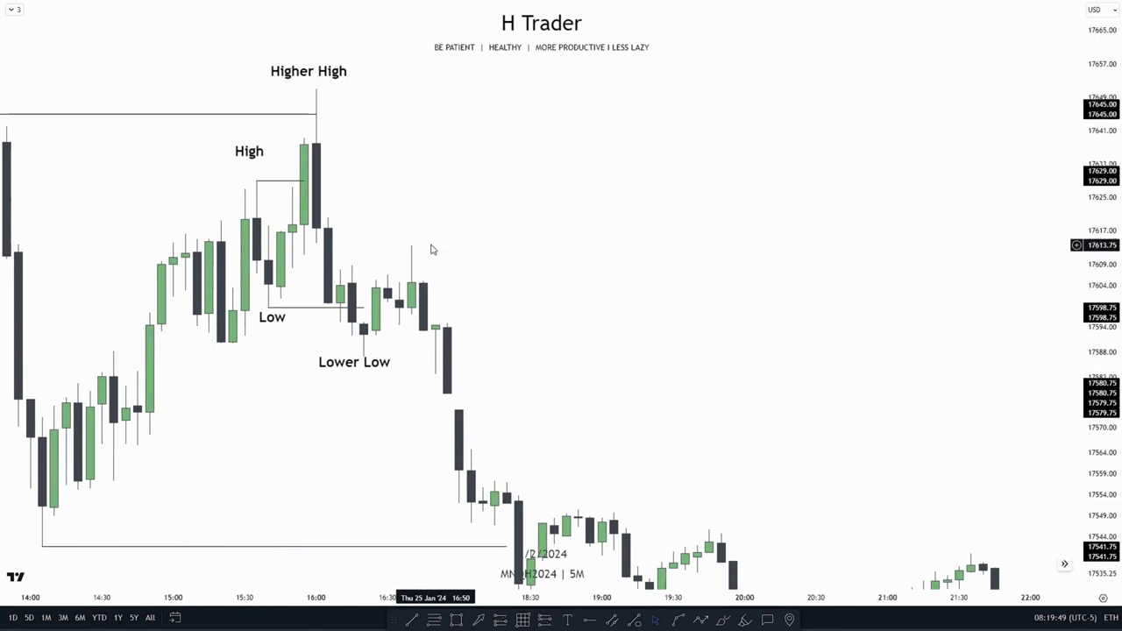
drag(433, 248, 556, 273)
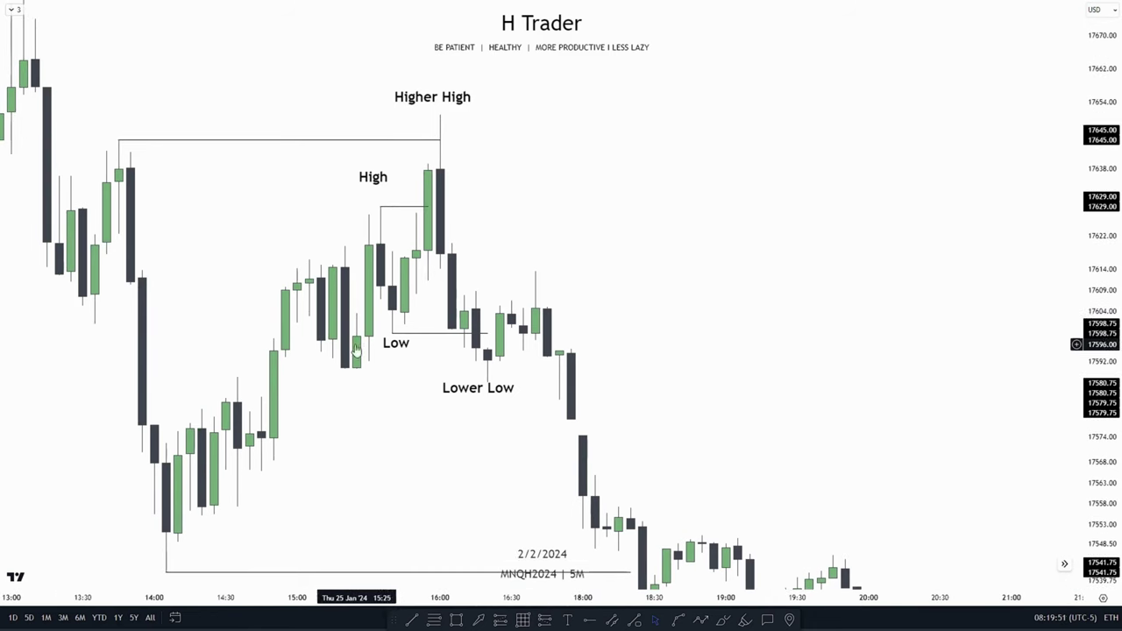
drag(492, 235, 556, 272)
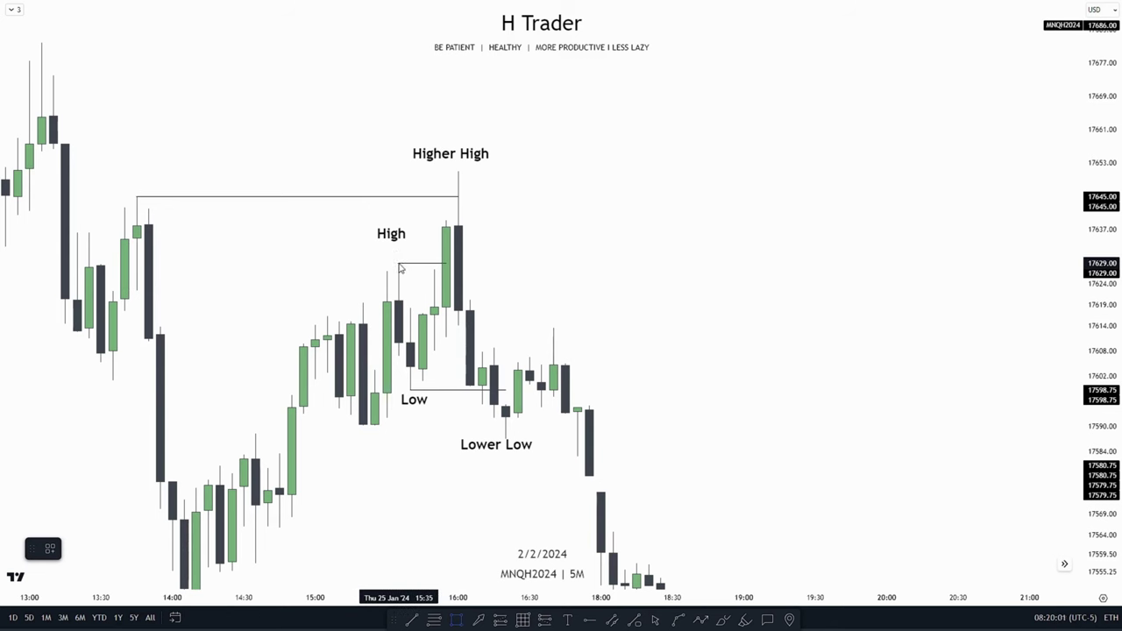
drag(397, 304, 409, 390)
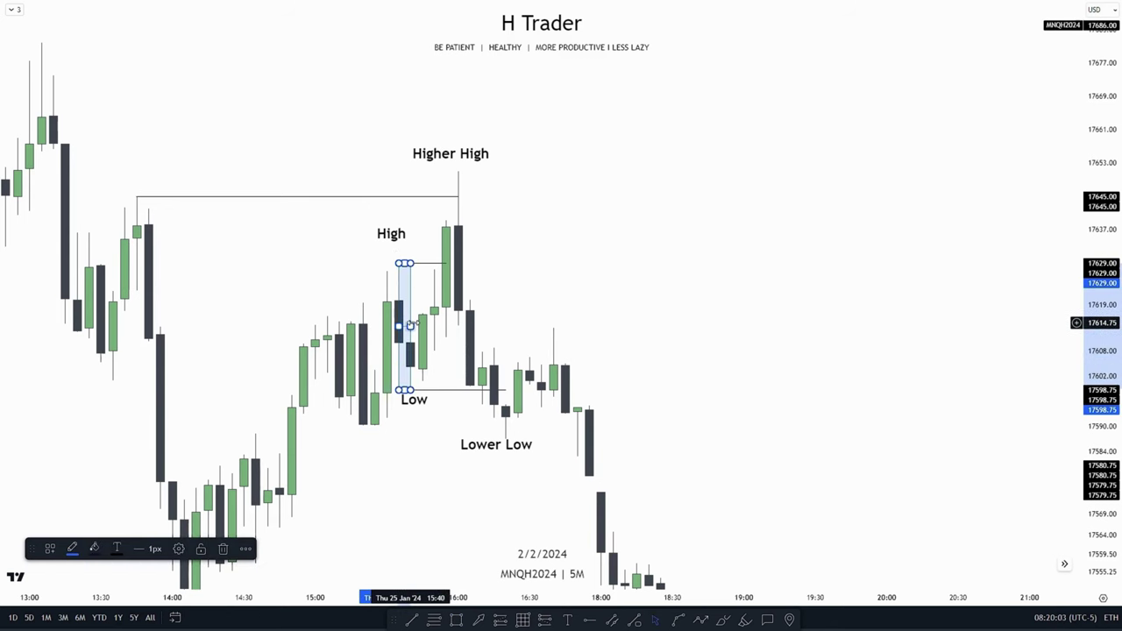
drag(410, 325, 803, 326)
click(429, 401)
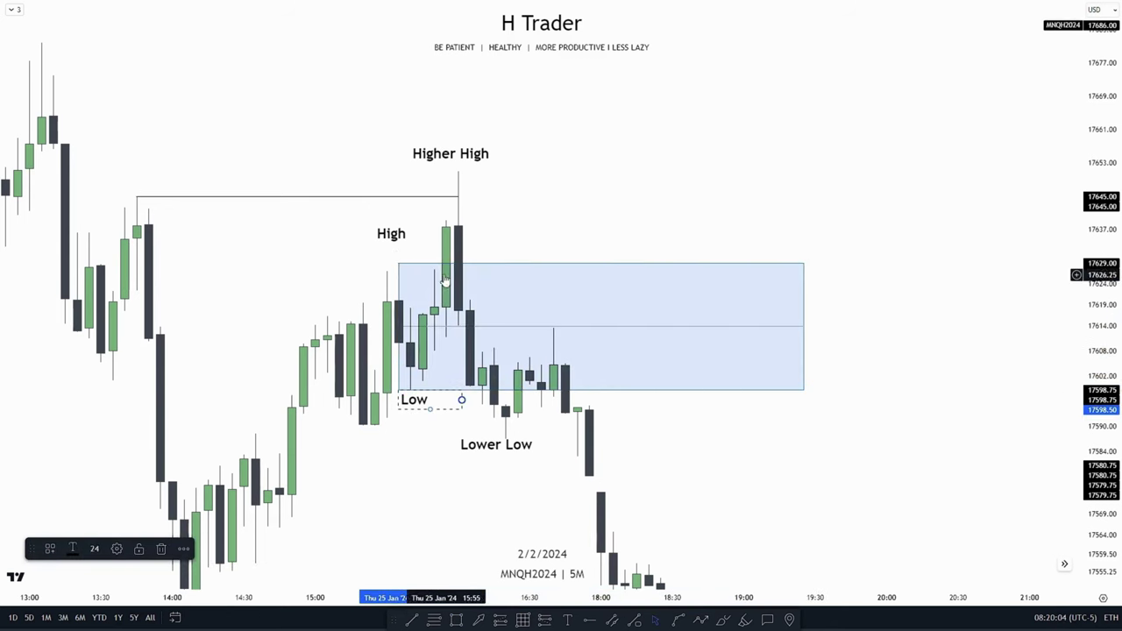
click(404, 438)
drag(398, 262, 320, 235)
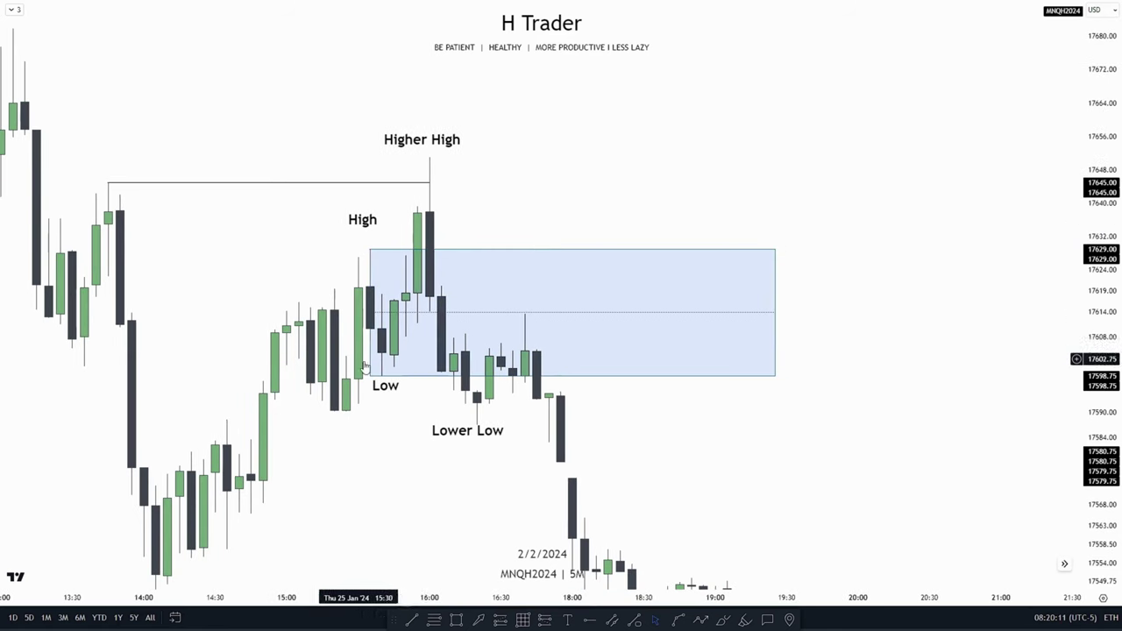
- Place a short position on the 25 January chart at 15:40 with its entry at the Low, 17598.75
drag(251, 227, 253, 178)
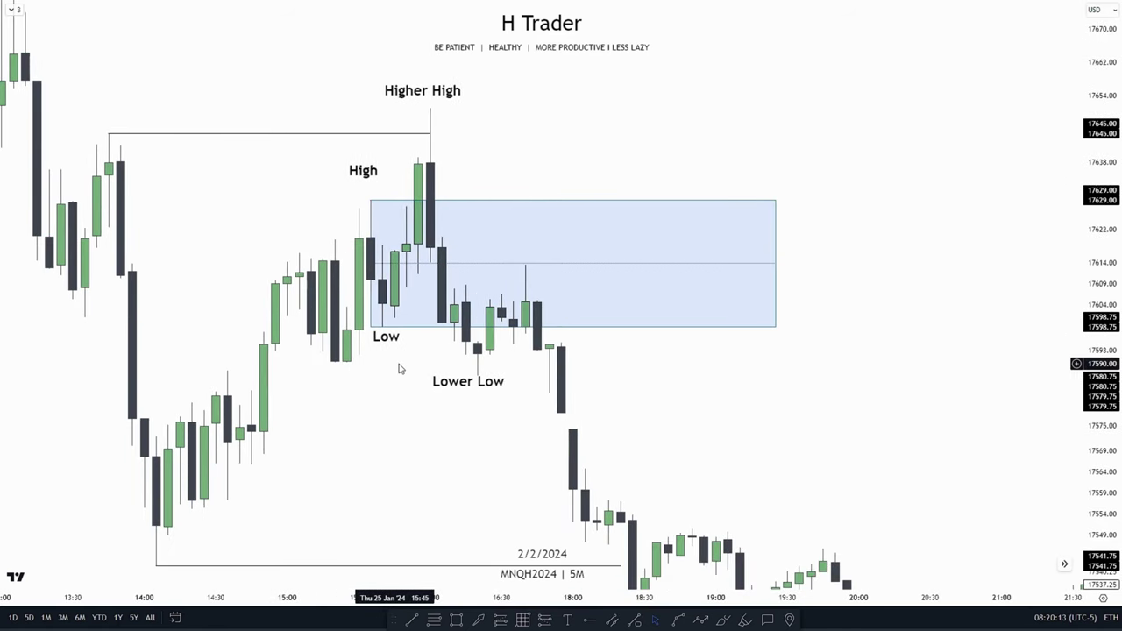
drag(379, 240, 342, 339)
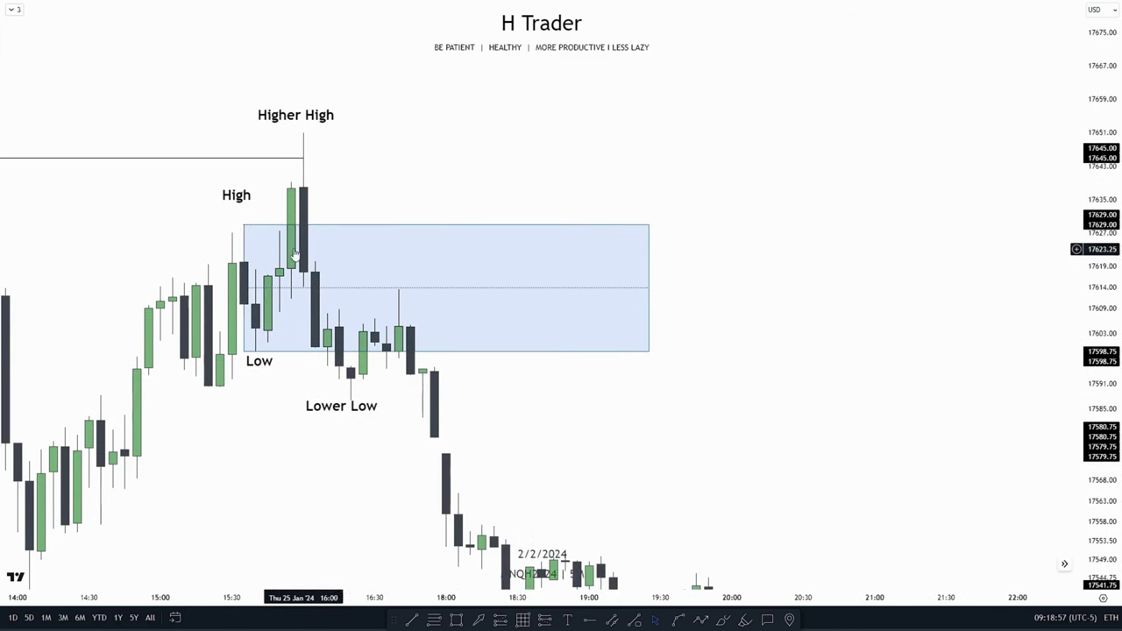
drag(258, 414, 294, 461)
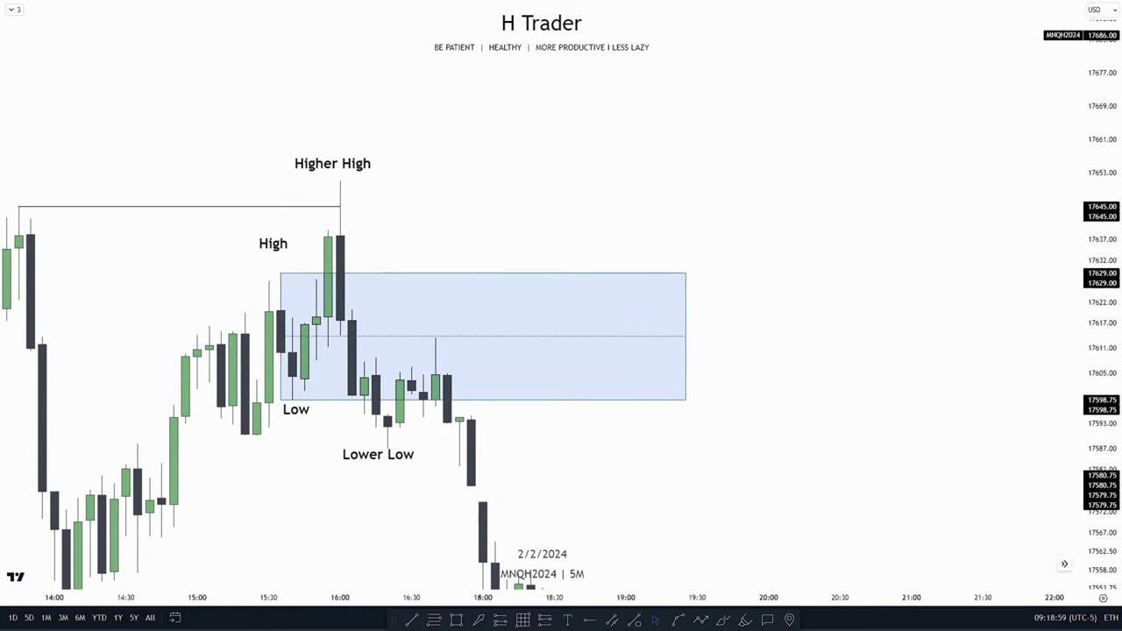
click(292, 400)
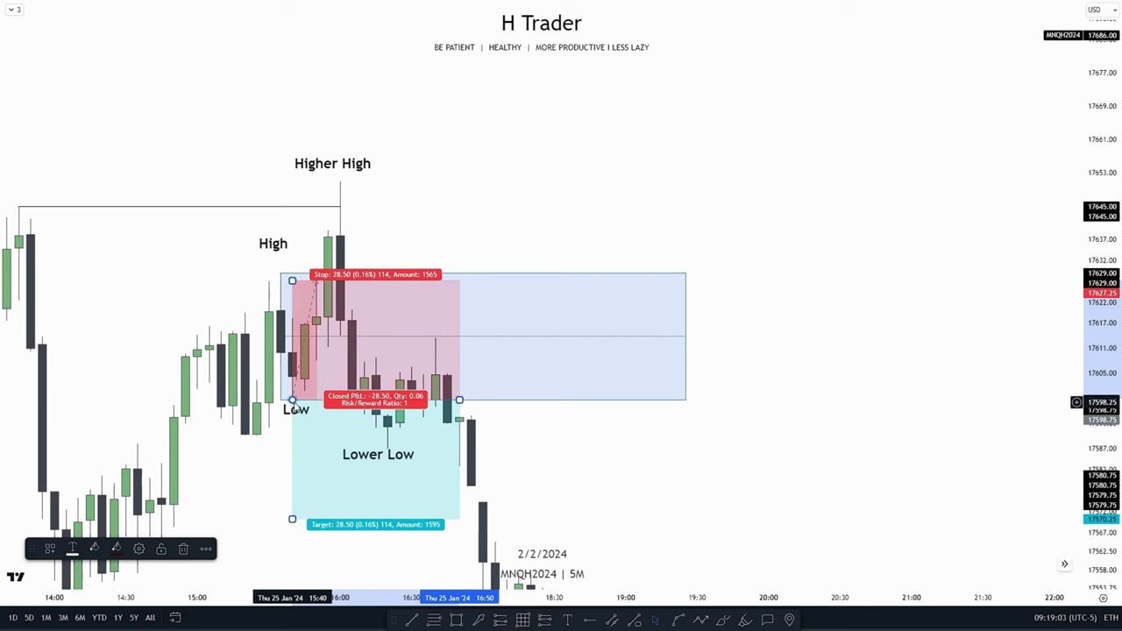
drag(380, 412, 298, 404)
drag(581, 436, 624, 422)
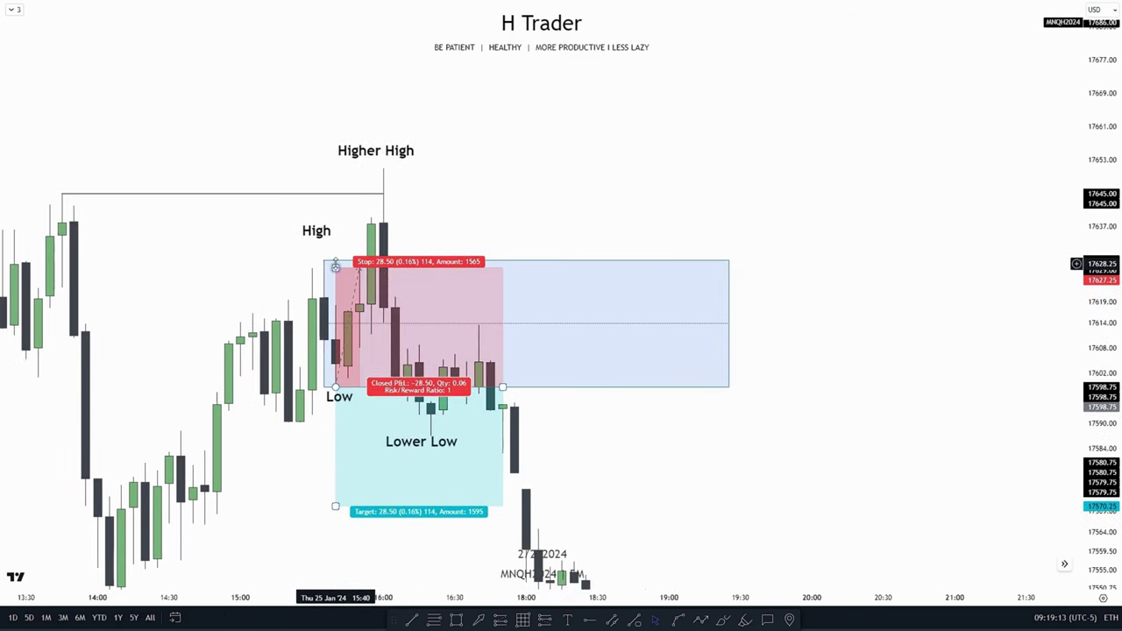
- Raise the short position's stop to the Higher High at 17651.00 and move its start to 15:50
drag(335, 263, 383, 168)
drag(582, 173, 608, 125)
drag(364, 339, 393, 342)
click(328, 400)
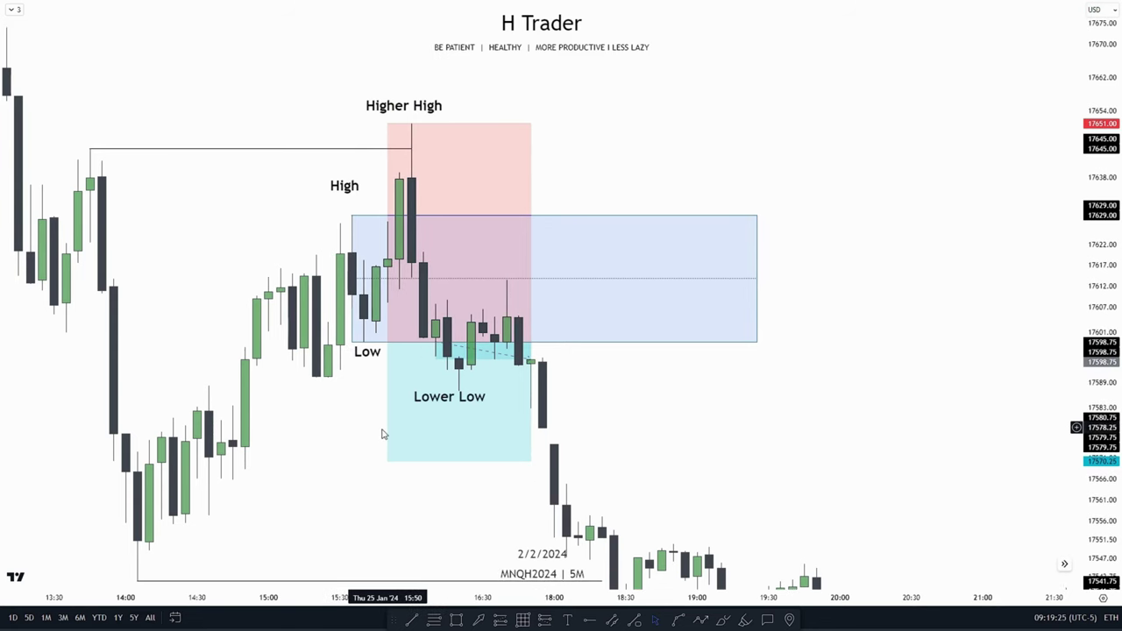
- Draw a Fibonacci retracement across the blue zone from its upper edge at 17629.00 to the Low at 17598.75
click(351, 216)
click(364, 342)
drag(365, 421, 361, 327)
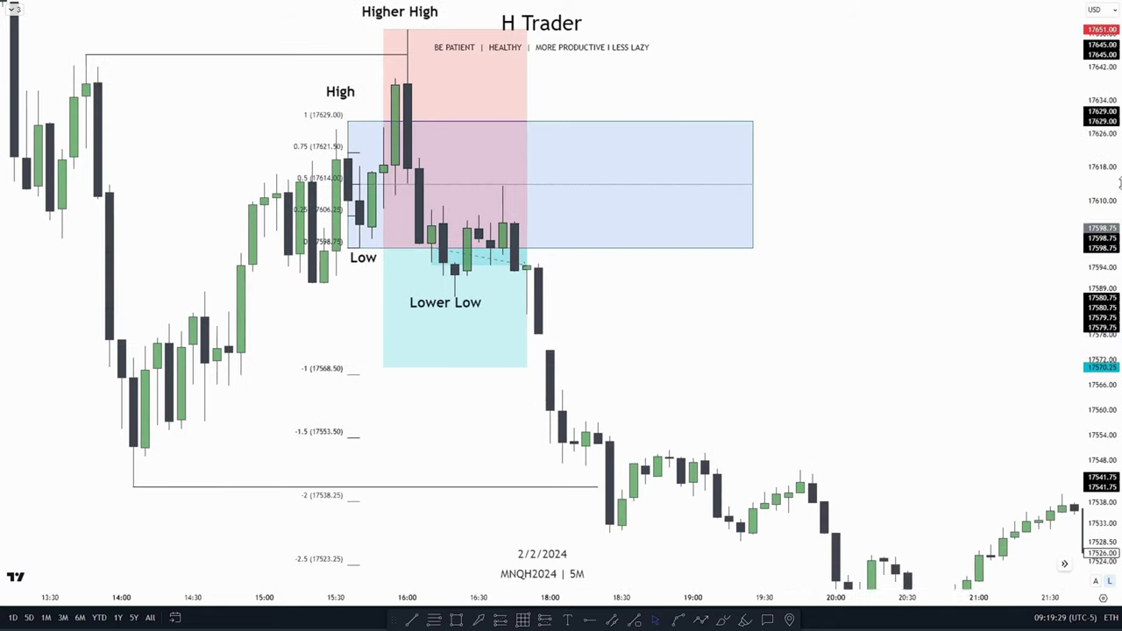
- Extend the short position's target to the horizontal line at the earlier swing low, 17541.75
scroll(478, 406, down, 2)
drag(486, 408, 369, 239)
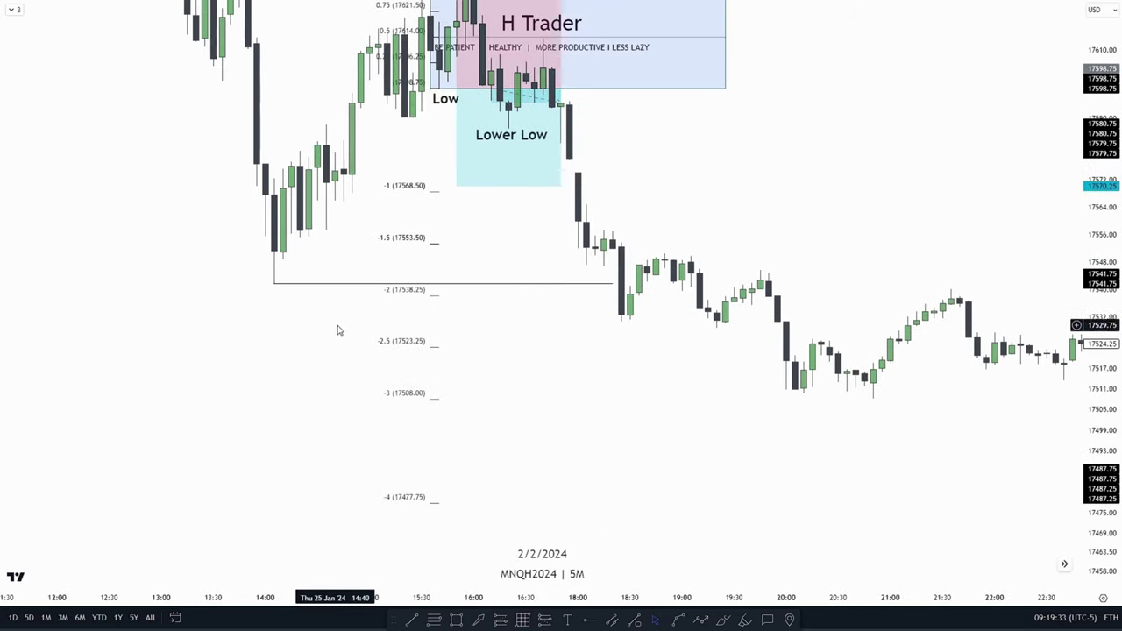
drag(337, 330, 330, 391)
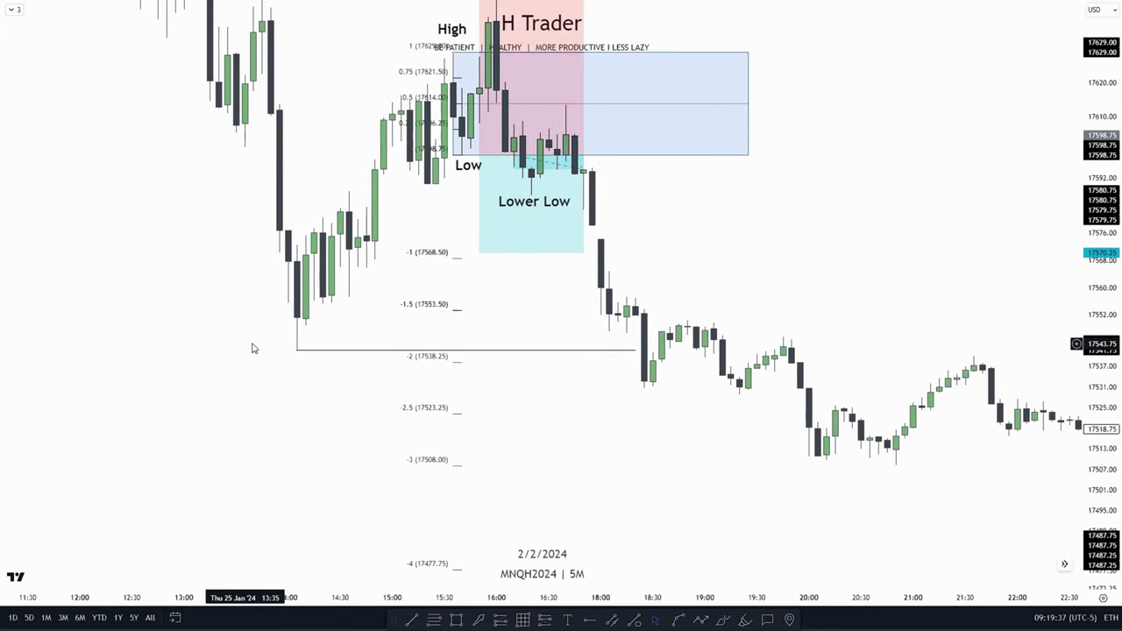
drag(530, 406, 499, 262)
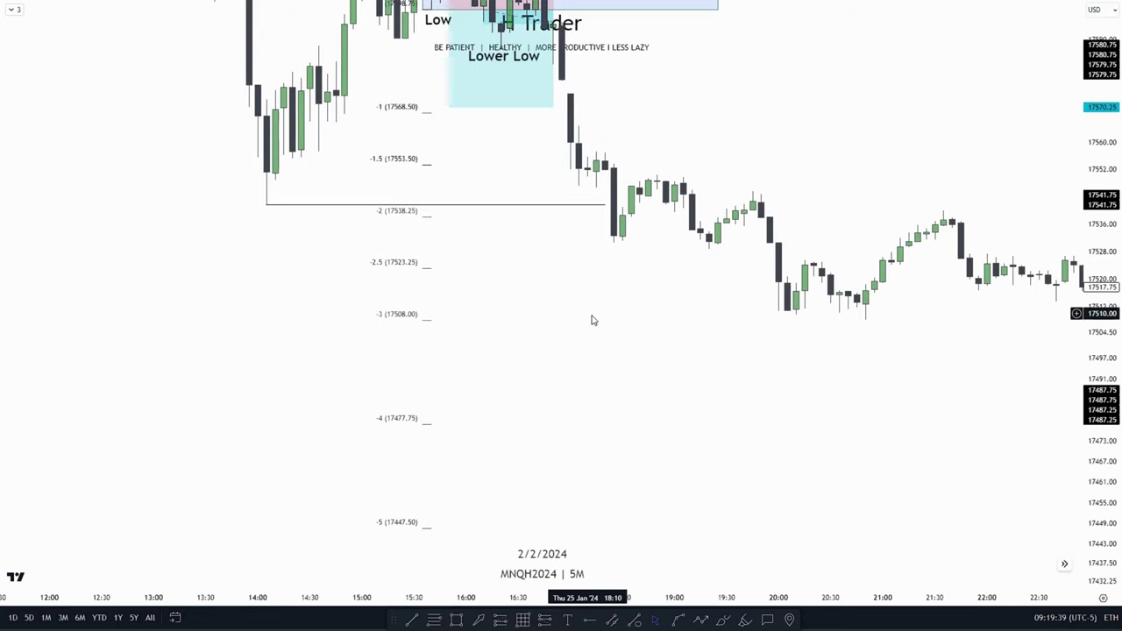
drag(593, 318, 578, 518)
drag(658, 285, 664, 350)
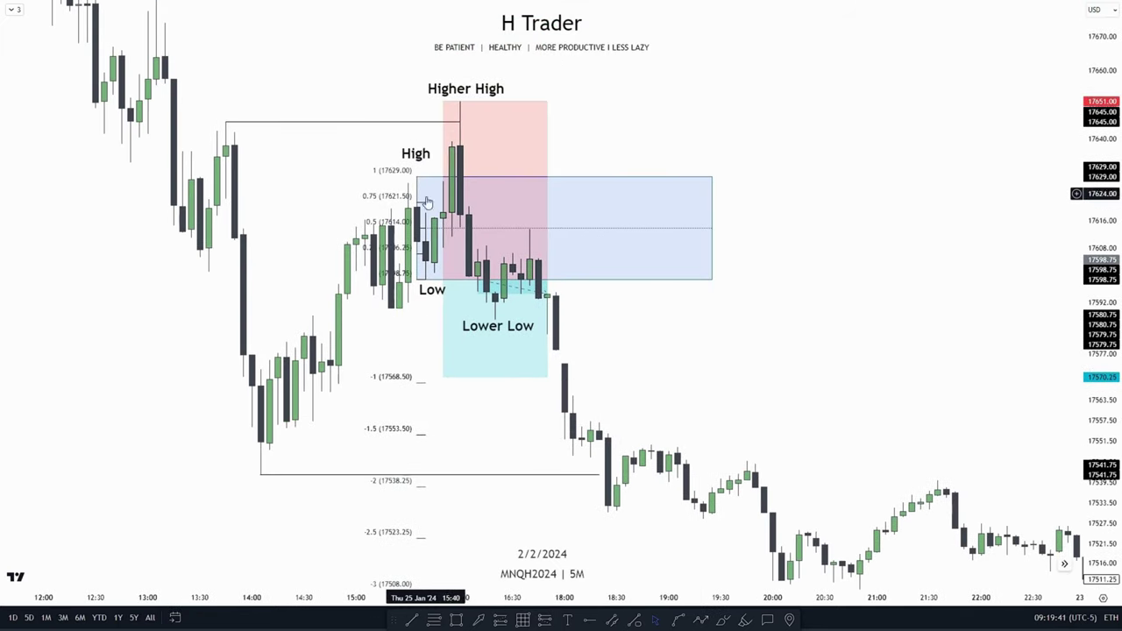
drag(452, 438, 393, 121)
mouse_move(381, 60)
mouse_down()
mouse_move(363, 161)
mouse_move(201, 163)
mouse_up()
mouse_move(459, 283)
mouse_down()
mouse_move(505, 483)
mouse_move(499, 582)
mouse_up()
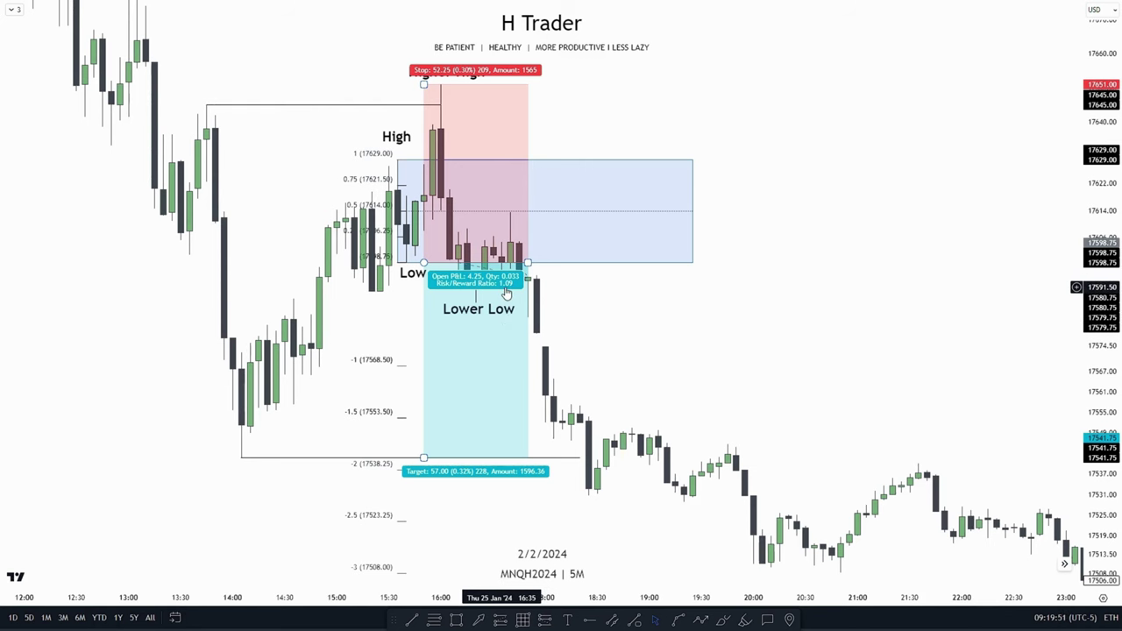
- Lower the short position's stop to the top of the candle bodies at 17639.25
drag(629, 307, 615, 418)
drag(596, 185, 629, 155)
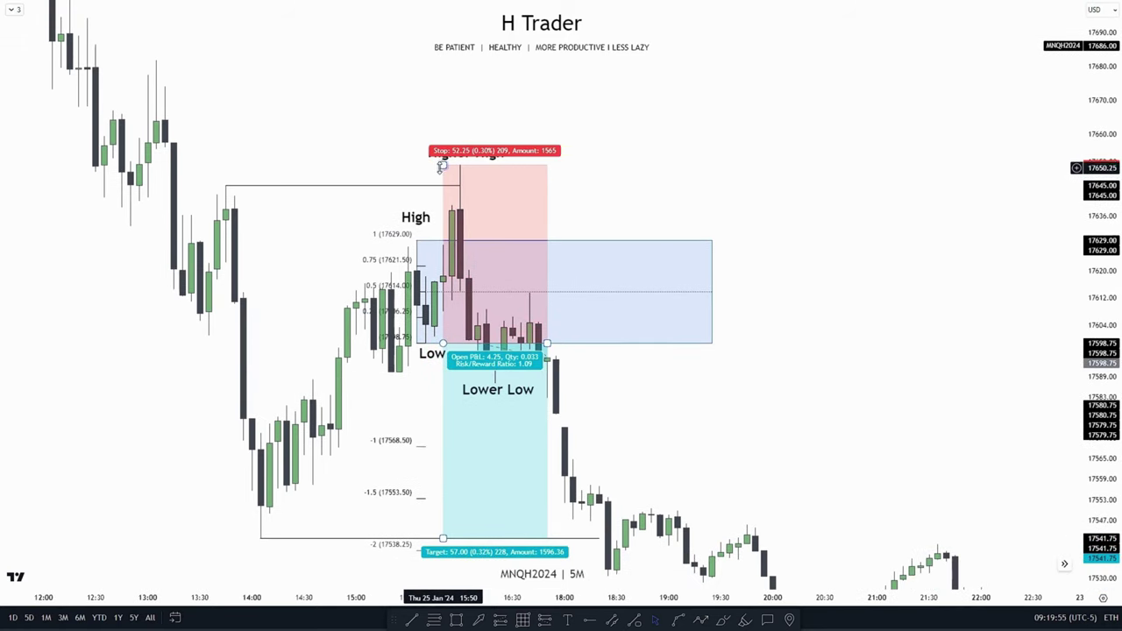
click(441, 164)
drag(442, 163, 453, 205)
- Set the short position's stop to the blue zone's upper edge at 17629.00
drag(589, 188, 530, 66)
drag(477, 459, 491, 282)
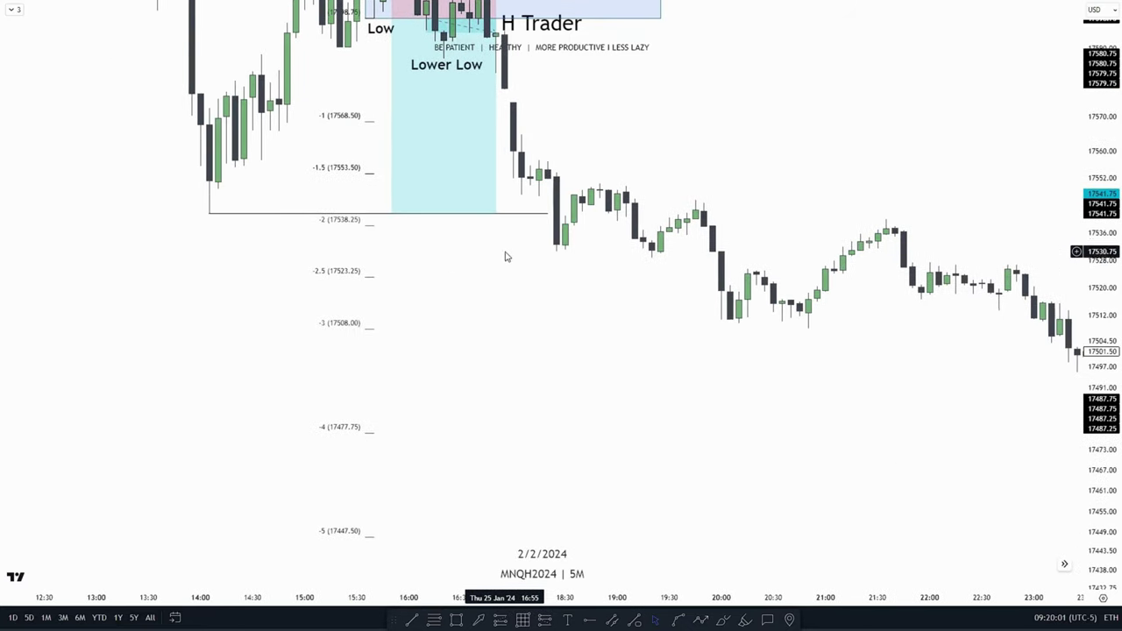
drag(392, 213, 209, 220)
drag(298, 170, 262, 384)
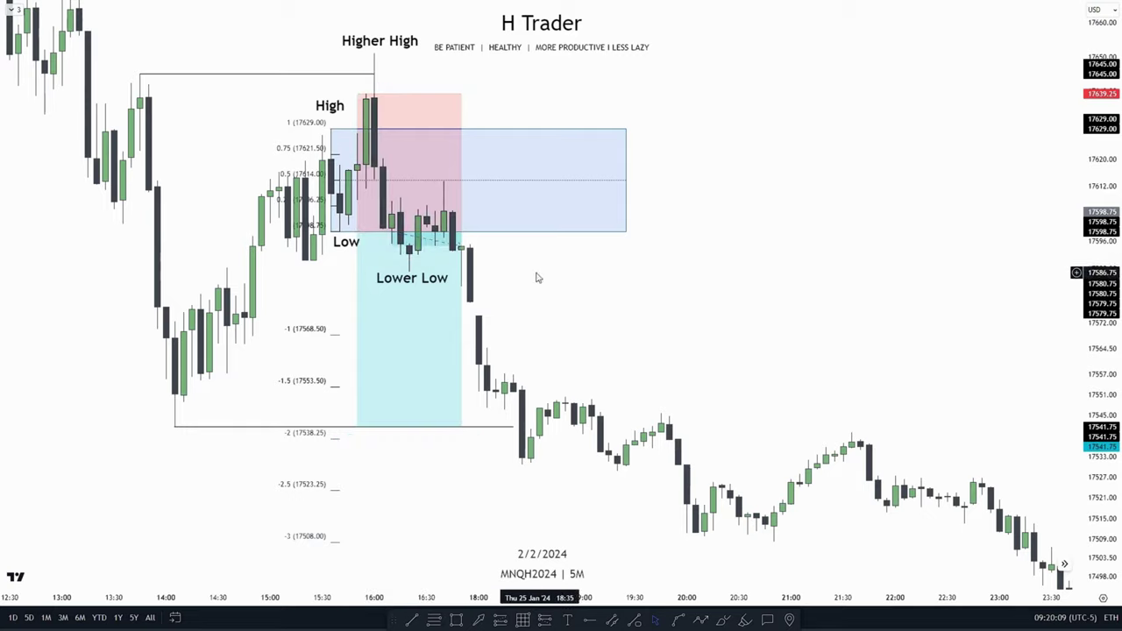
drag(469, 303, 605, 166)
drag(574, 102, 603, 245)
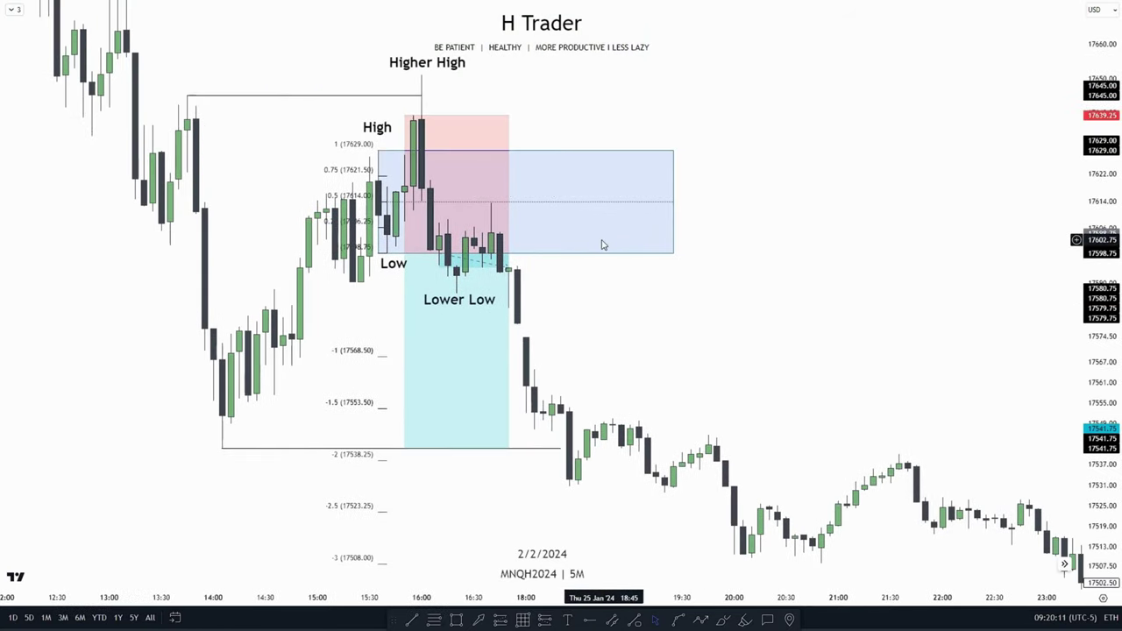
click(404, 114)
drag(404, 115, 377, 150)
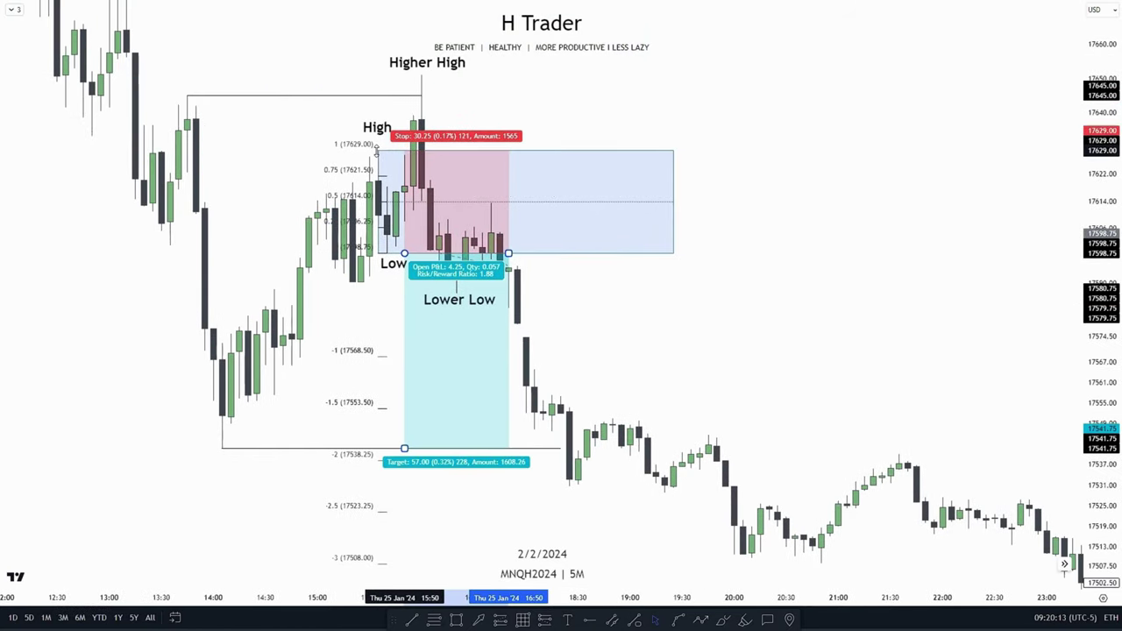
- Extend the short position's target to the Fibonacci -2 level at 17538.25 and on to the -4 level at 17477.75
drag(599, 321, 578, 172)
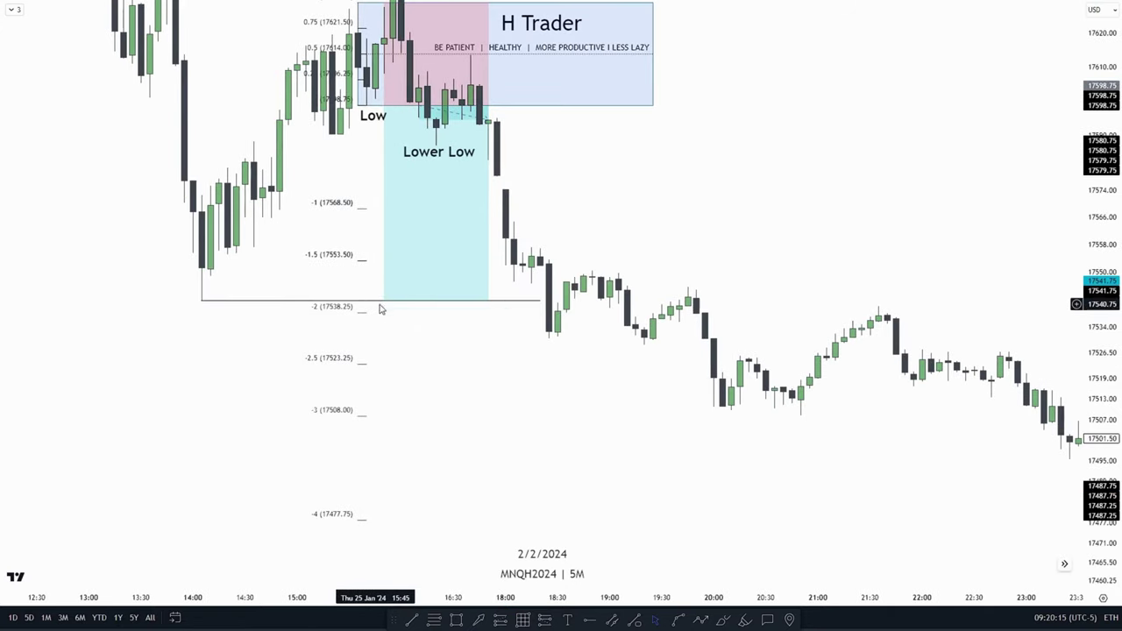
drag(384, 302, 357, 314)
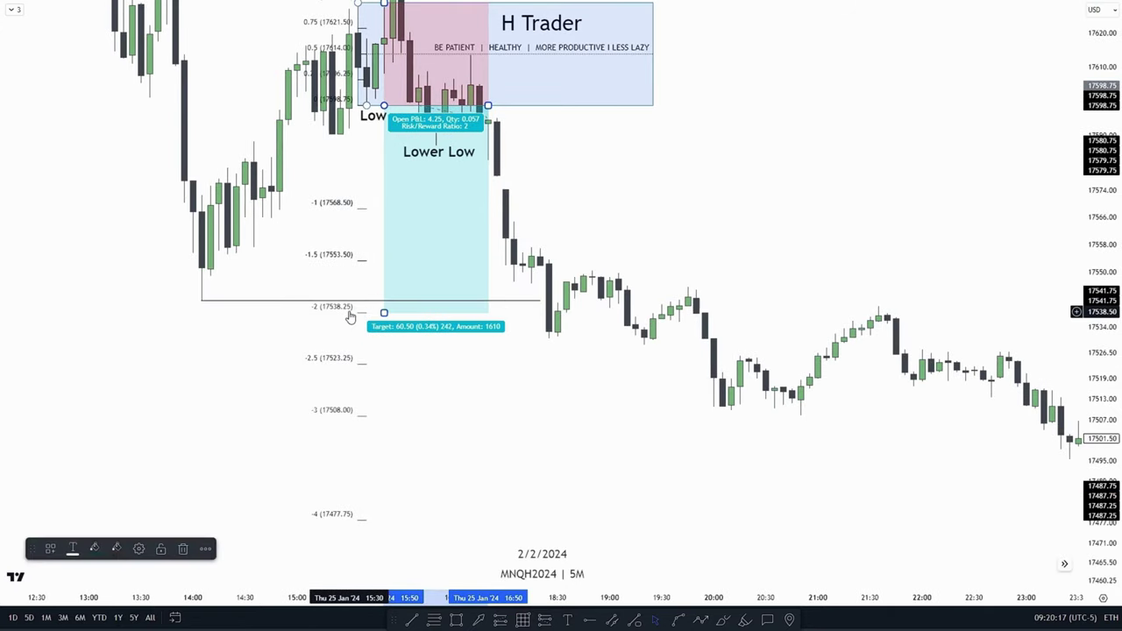
drag(522, 181, 540, 225)
scroll(744, 248, down, 5)
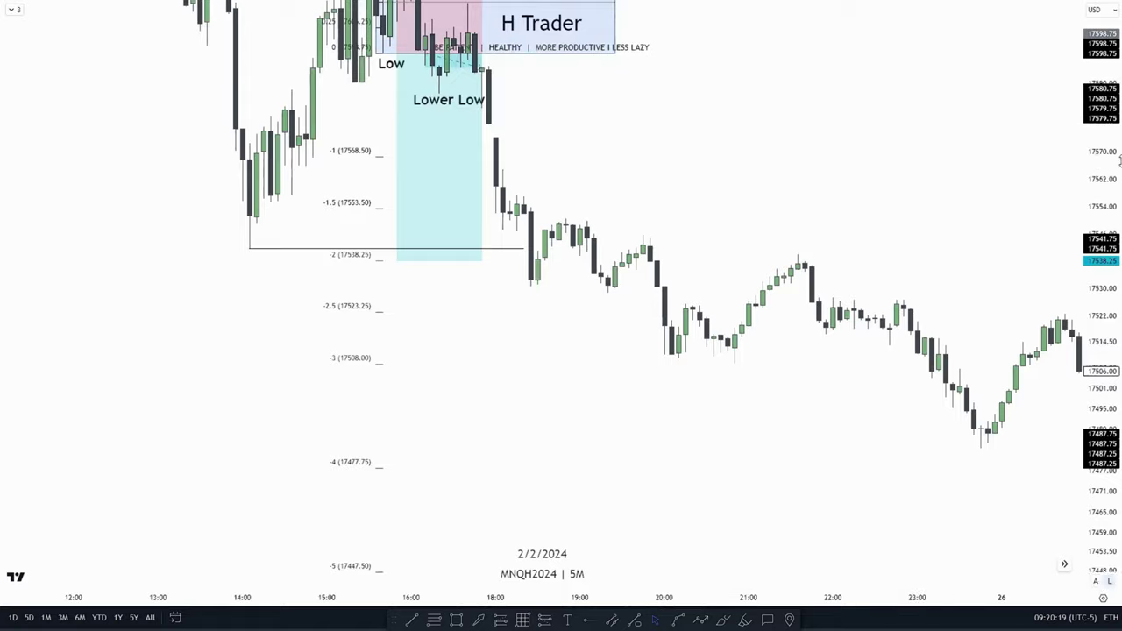
drag(856, 231, 331, 412)
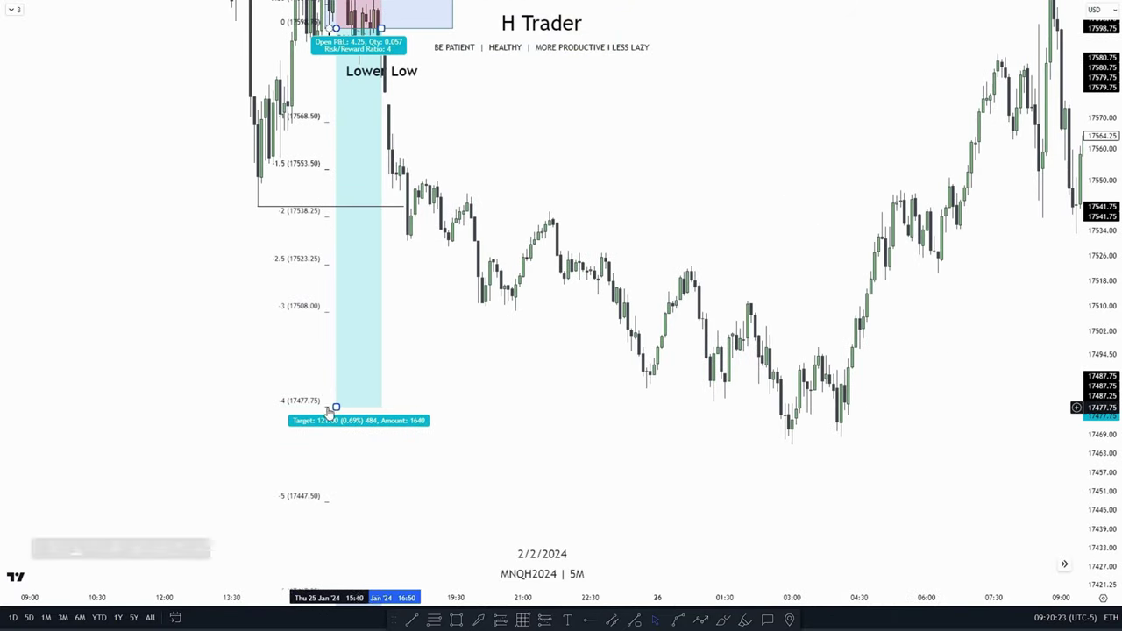
- Review the price move from the short entry to the target across the 25 January chart
drag(638, 175, 647, 252)
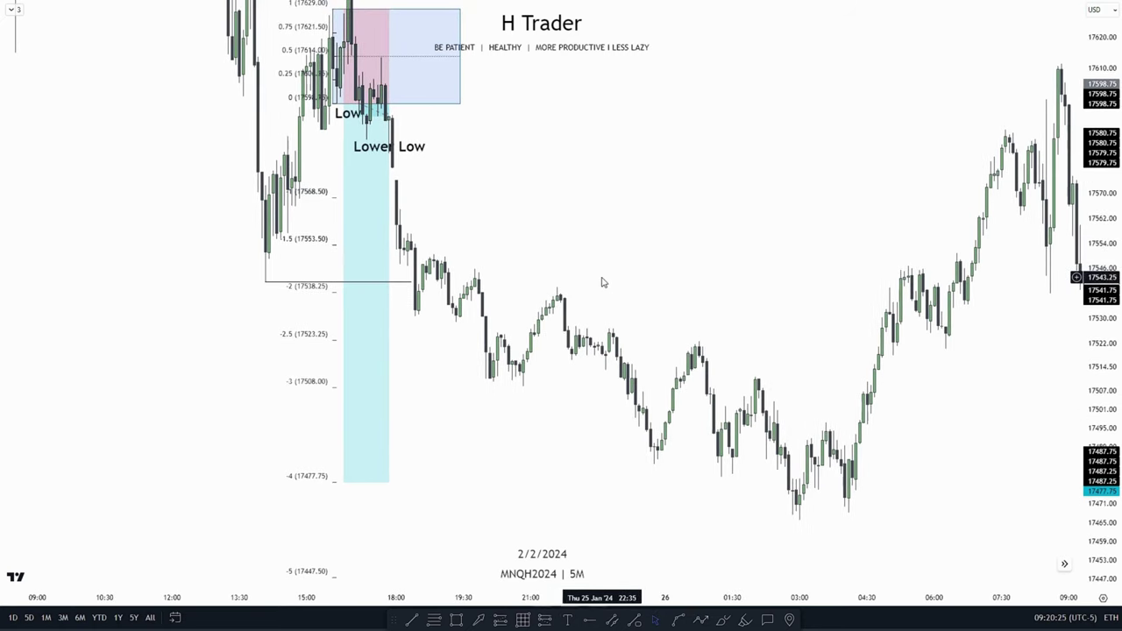
drag(601, 282, 445, 230)
drag(488, 186, 639, 344)
drag(1108, 318, 1109, 244)
scroll(815, 288, up, 4)
drag(657, 298, 904, 288)
scroll(789, 293, up, 2)
drag(673, 296, 619, 362)
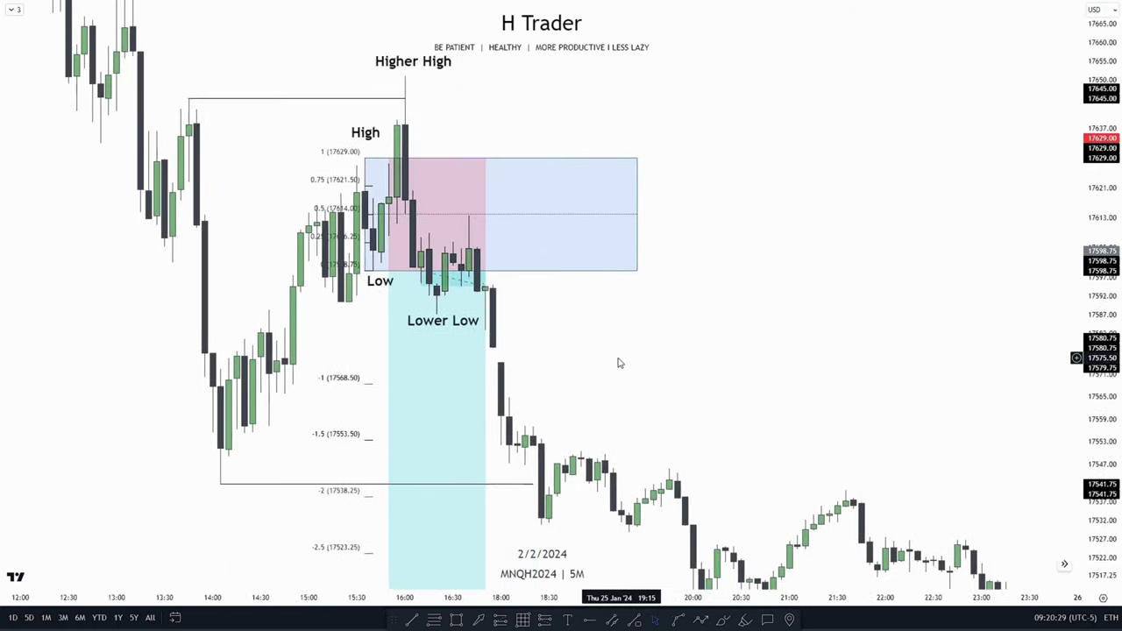
drag(535, 328, 603, 388)
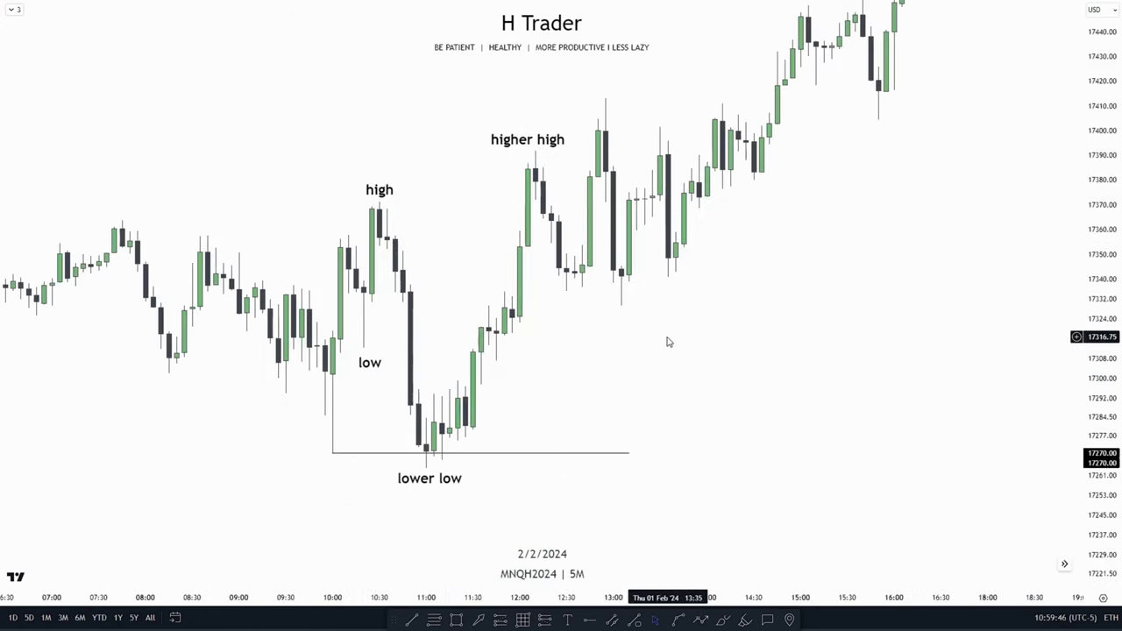
- Try marking the low at 17312.25 on the 1 February chart with a trend line and delete it
drag(666, 341, 660, 319)
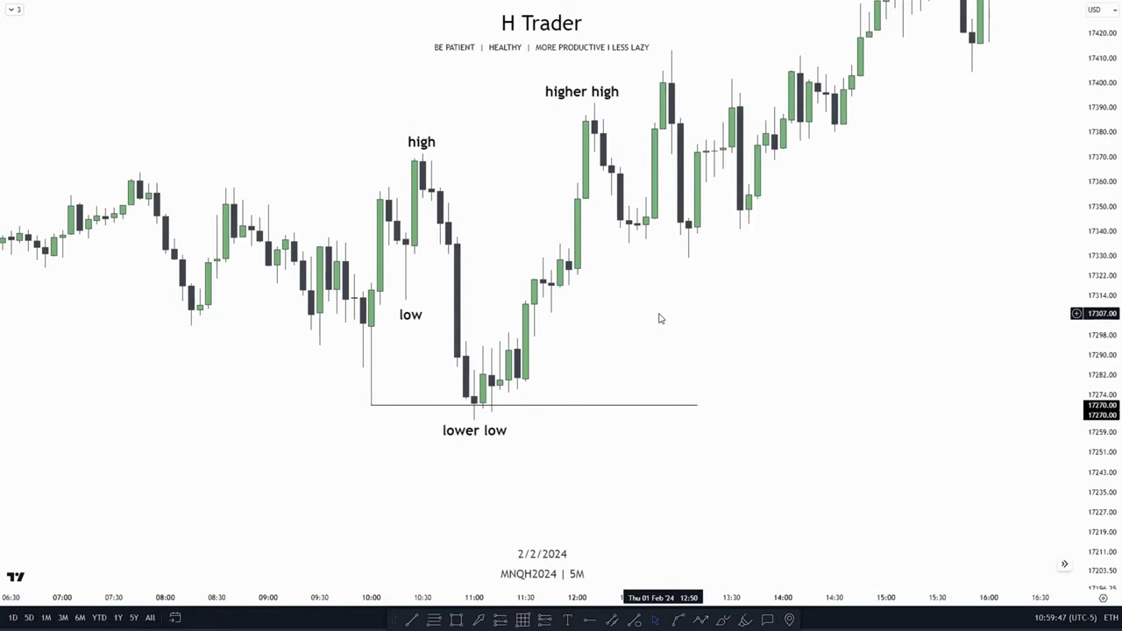
drag(481, 315, 523, 353)
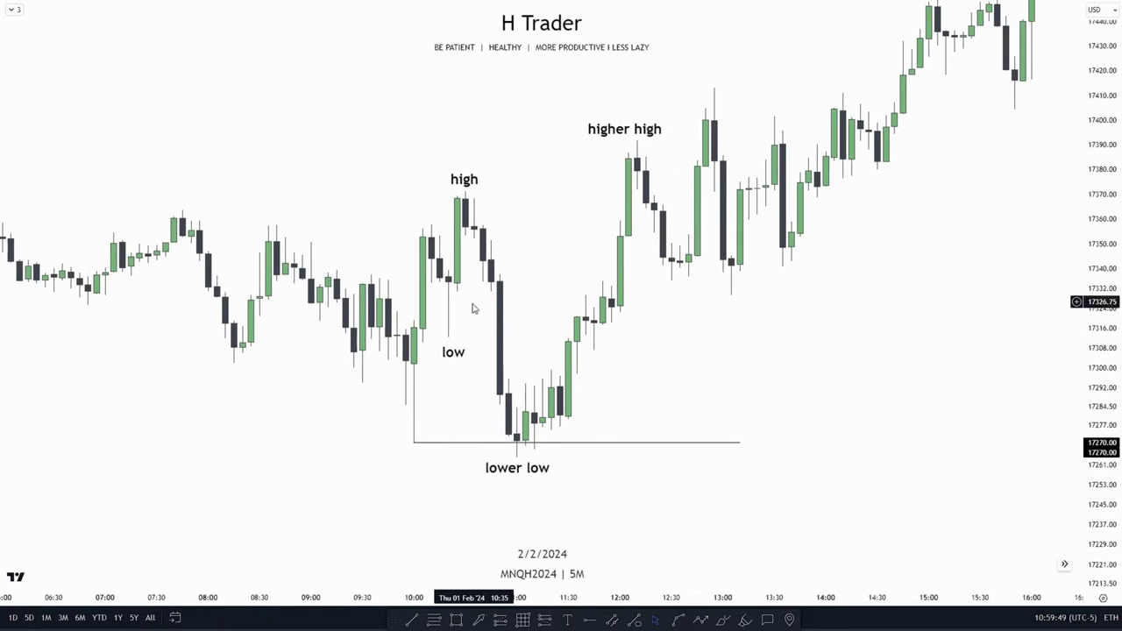
drag(548, 267, 468, 158)
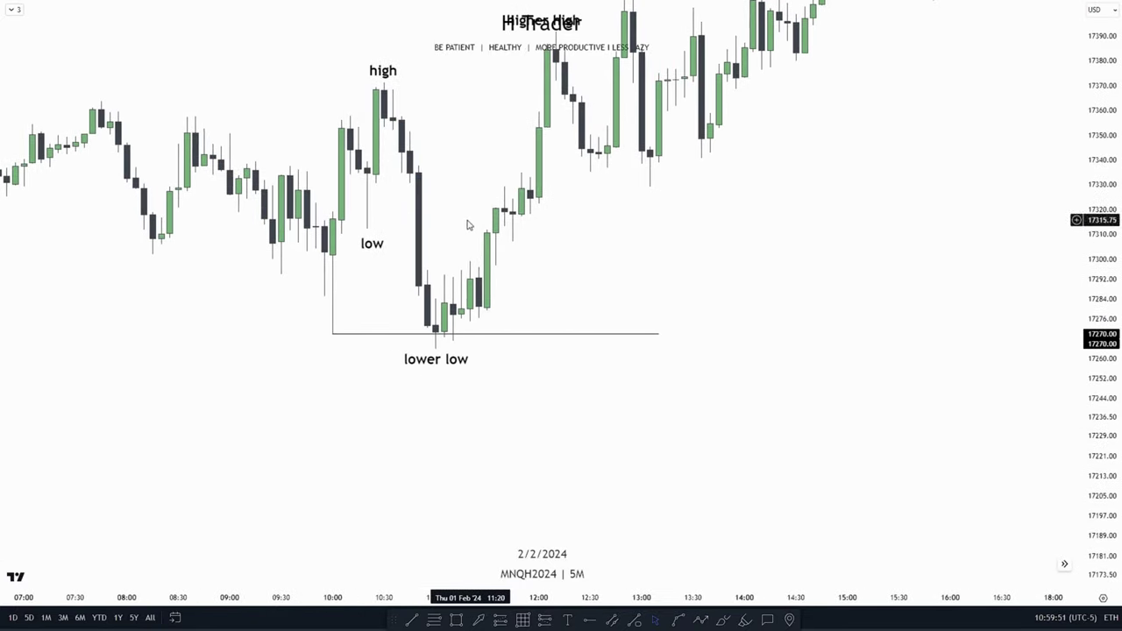
drag(463, 248, 457, 303)
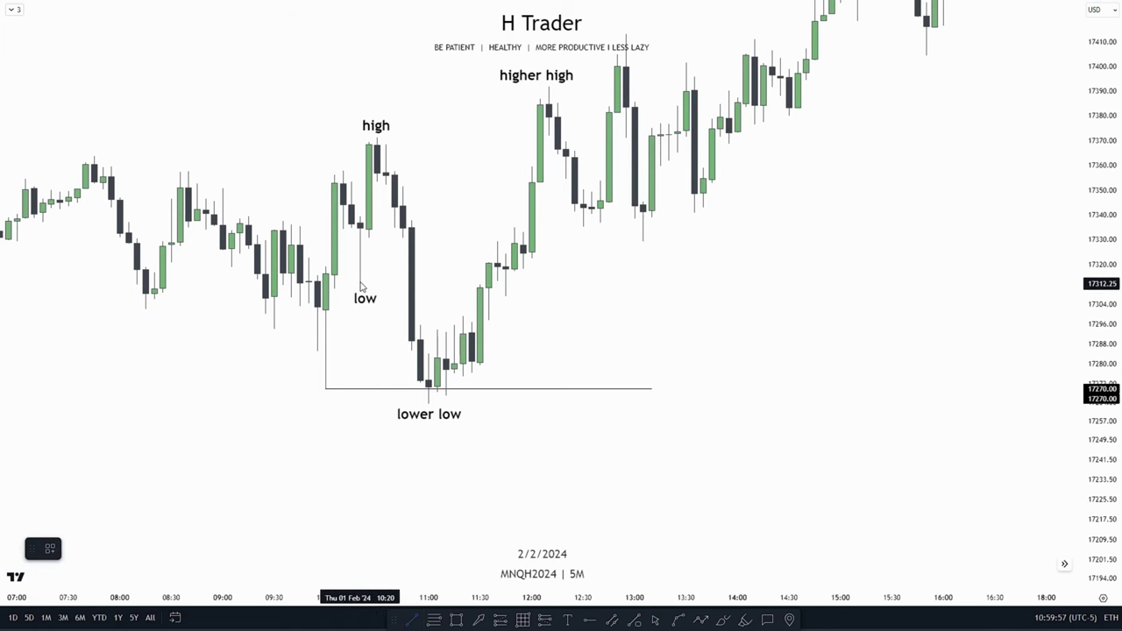
click(418, 289)
key(Delete)
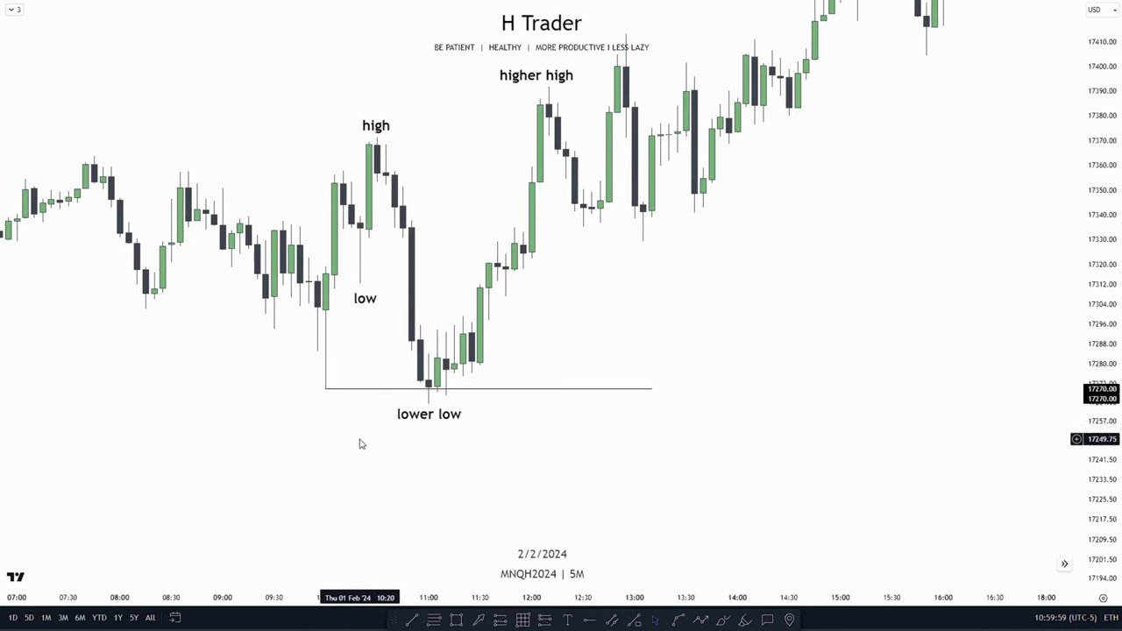
- Try a second trend line between the high and the higher high and delete it
drag(359, 438, 292, 424)
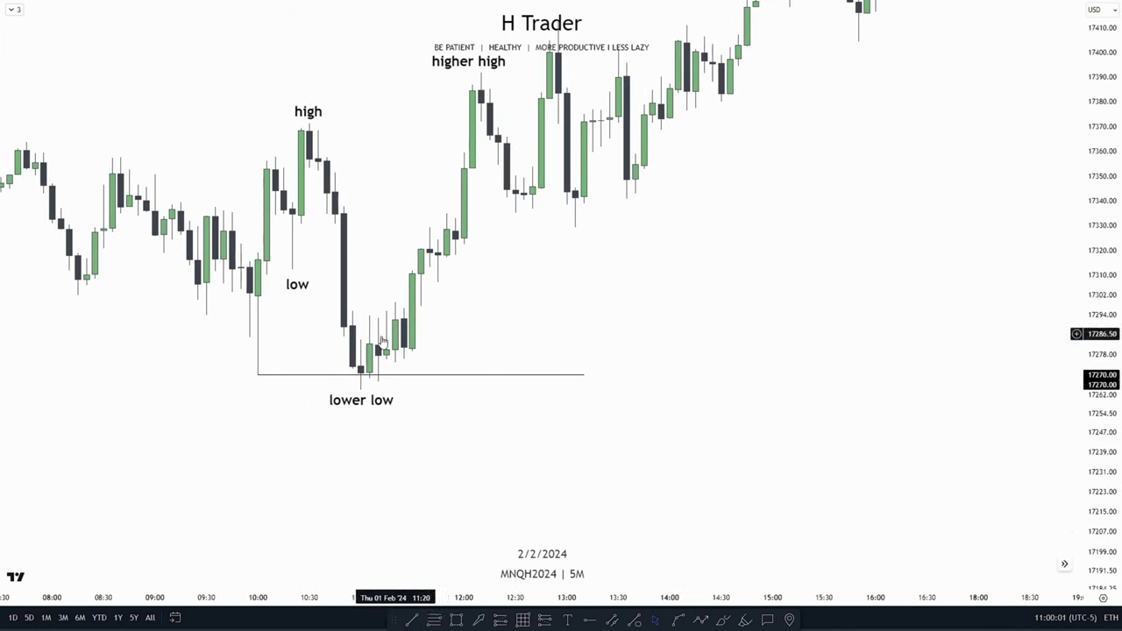
drag(490, 302, 437, 452)
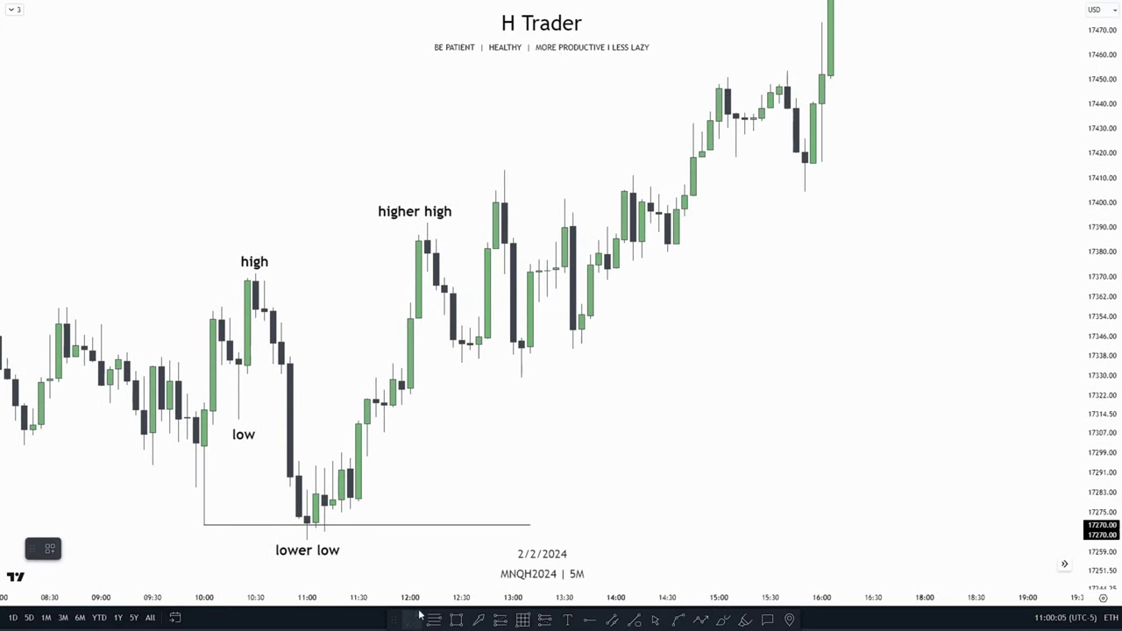
click(421, 287)
key(Delete)
- Draw a rectangle over the 10:25 candle body between 17369.25 and 17330.75 and extend it to about 16:40
drag(323, 340, 503, 254)
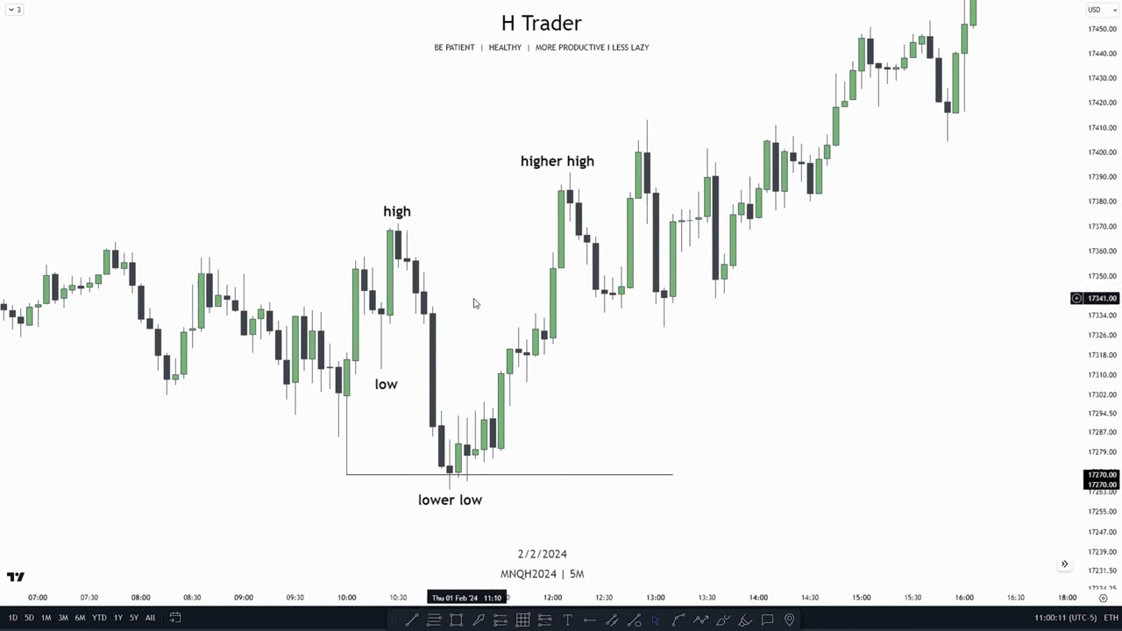
drag(473, 304, 338, 339)
click(457, 619)
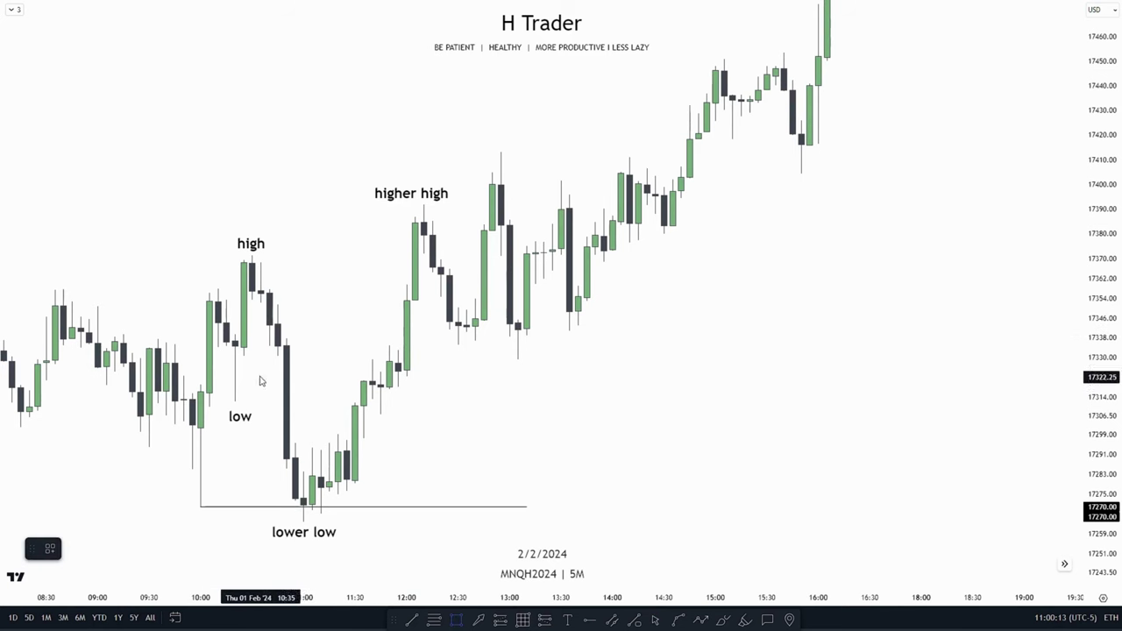
drag(243, 349, 247, 256)
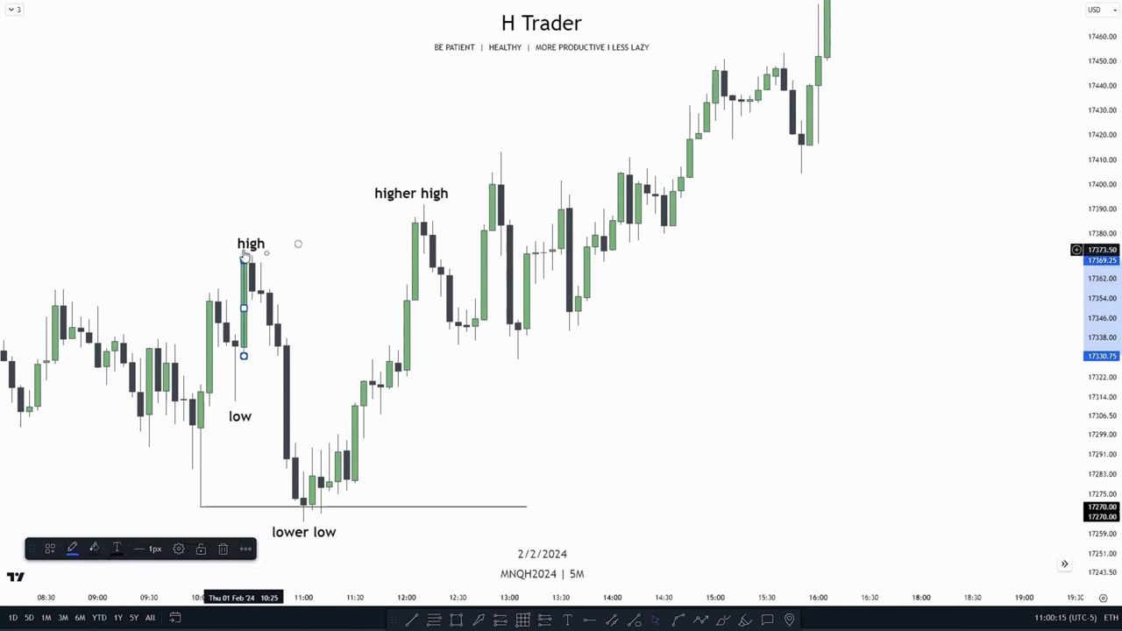
drag(244, 307, 887, 307)
drag(607, 434, 484, 479)
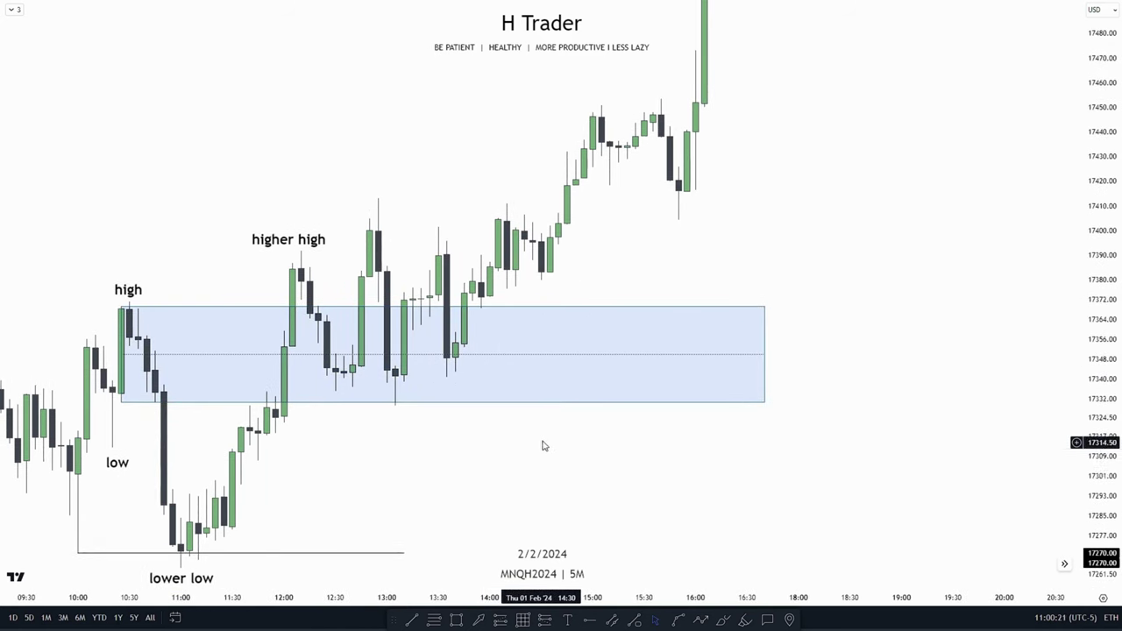
- Place a long position on the 1 February chart with its entry at 17369.50, the blue zone's upper edge
drag(541, 446, 666, 423)
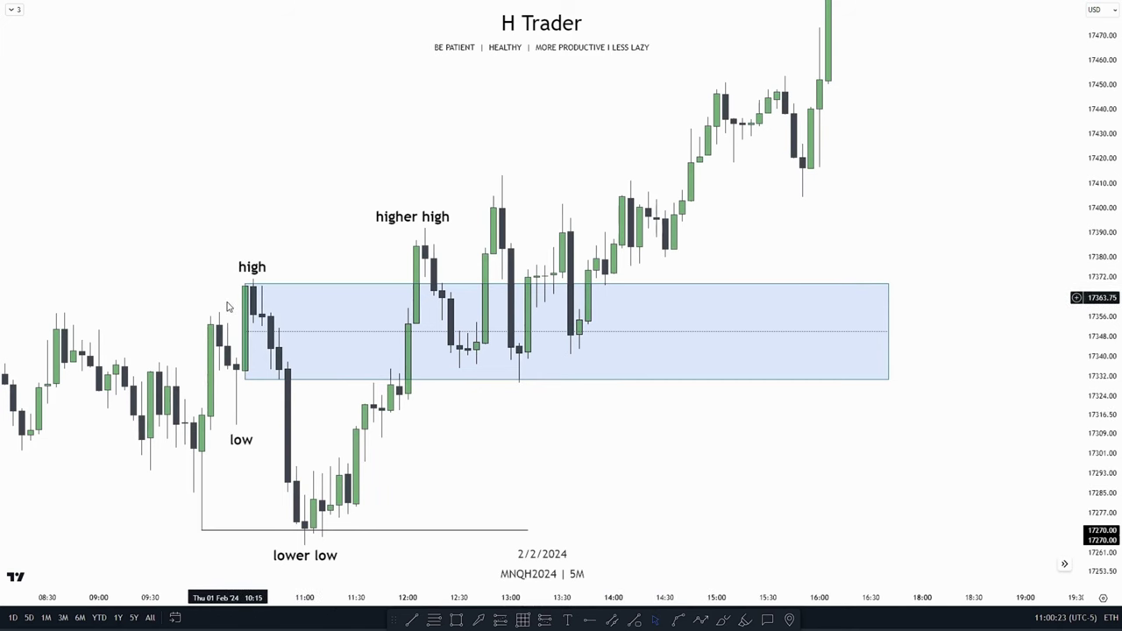
drag(500, 464, 421, 403)
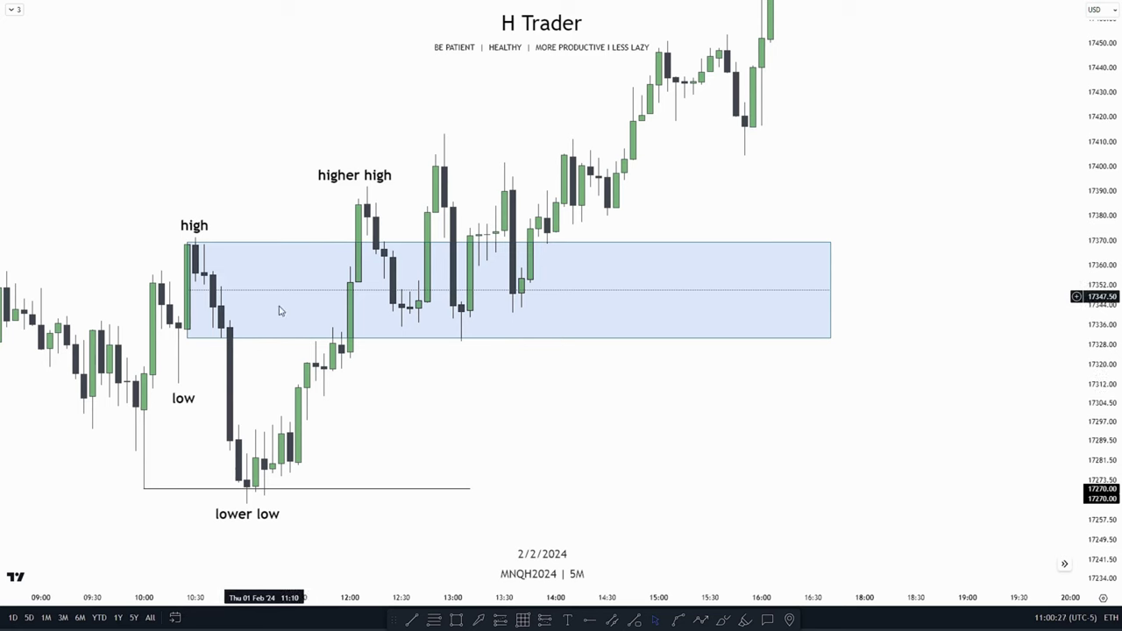
drag(498, 383, 431, 472)
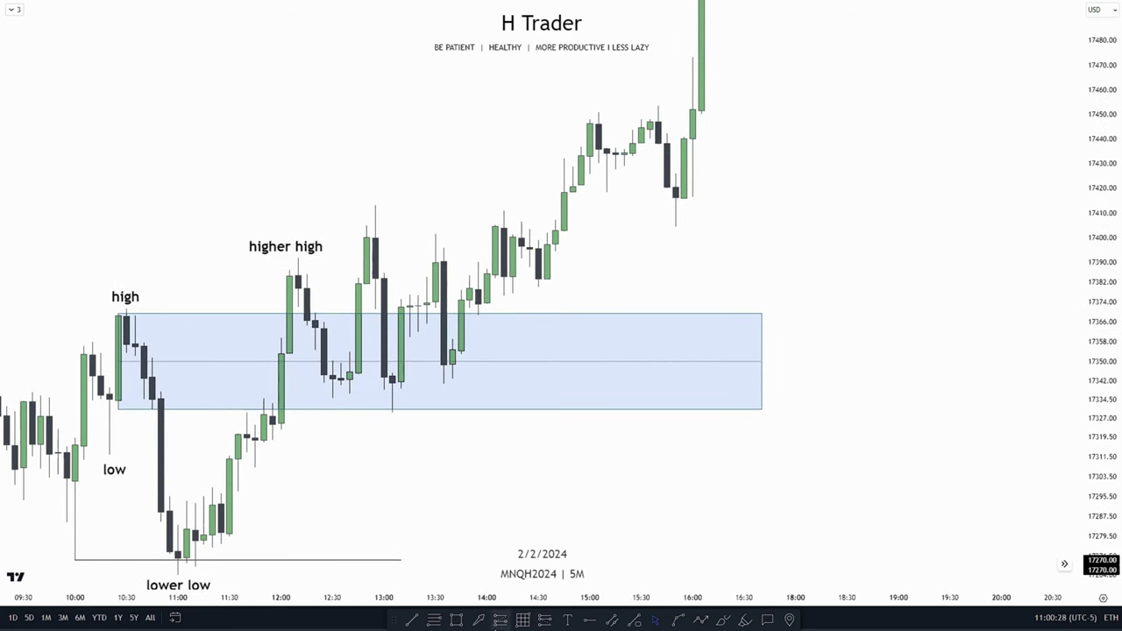
click(511, 618)
click(312, 322)
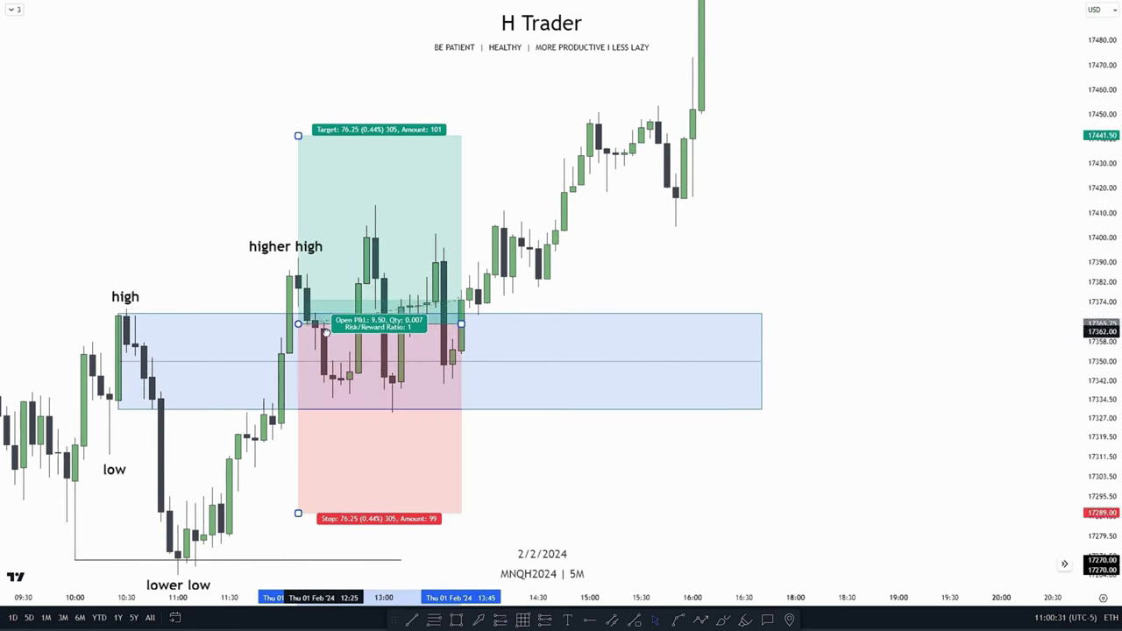
drag(313, 322, 305, 321)
drag(546, 450, 573, 365)
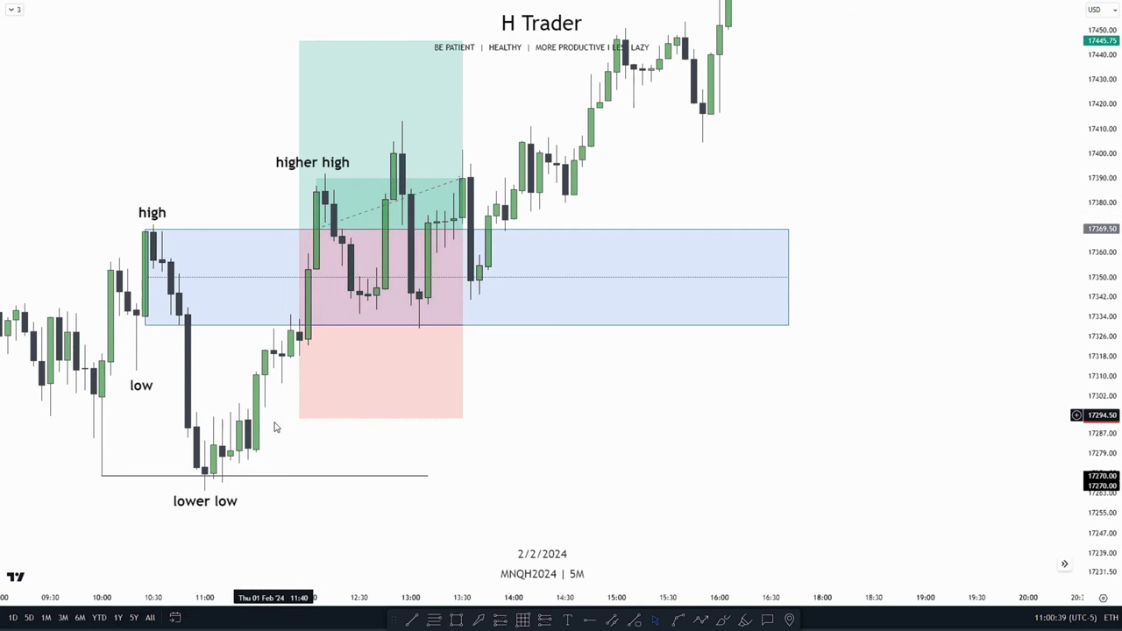
- Set the long position's stop to 17318.25 and raise its target to 17483.75 at the 31 January high
click(299, 417)
drag(299, 417, 303, 363)
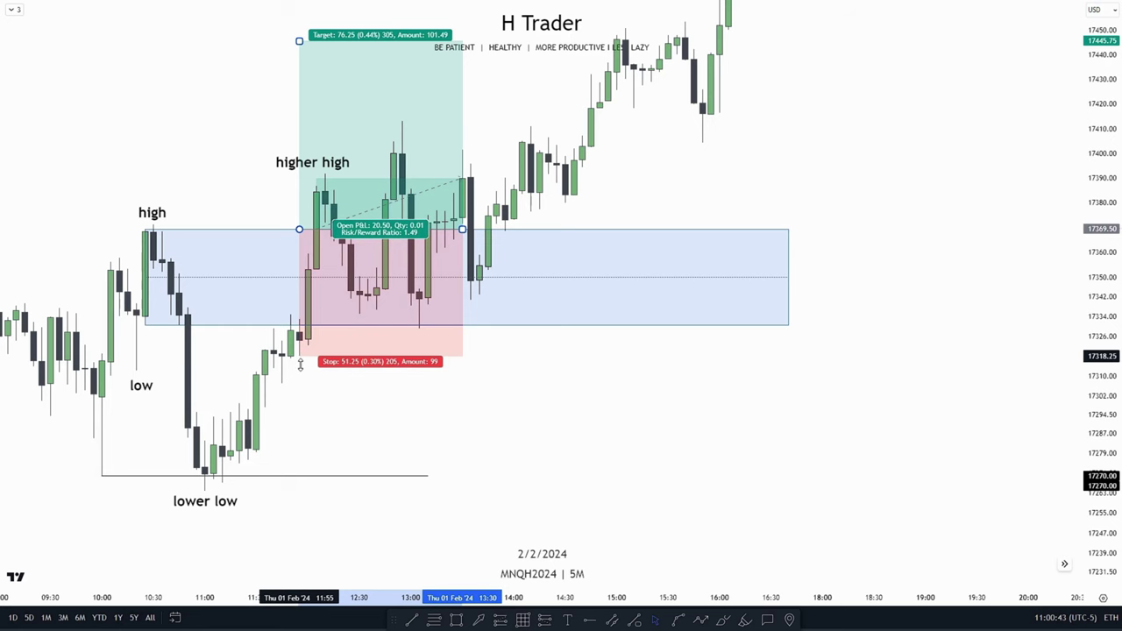
scroll(987, 380, down, 10)
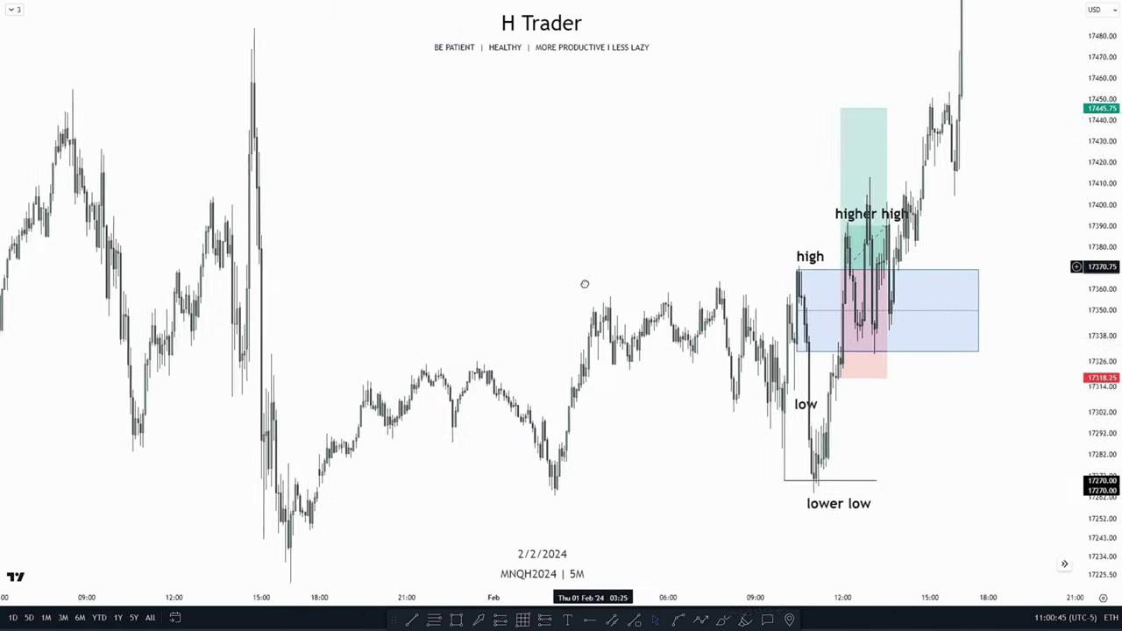
scroll(585, 284, down, 3)
drag(584, 284, 610, 283)
click(809, 253)
drag(810, 253, 623, 177)
scroll(593, 246, up, 10)
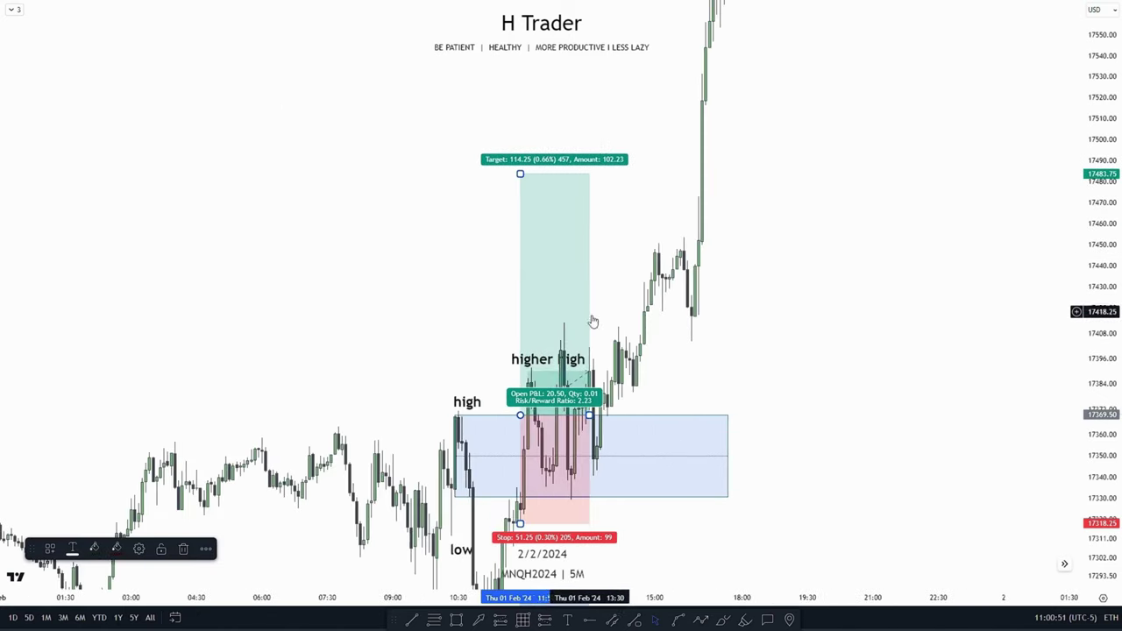
- Examine how price moves from the long entry through the blue zone toward the 17483.75 target on the 5-minute chart
drag(610, 389, 658, 326)
scroll(660, 321, up, 4)
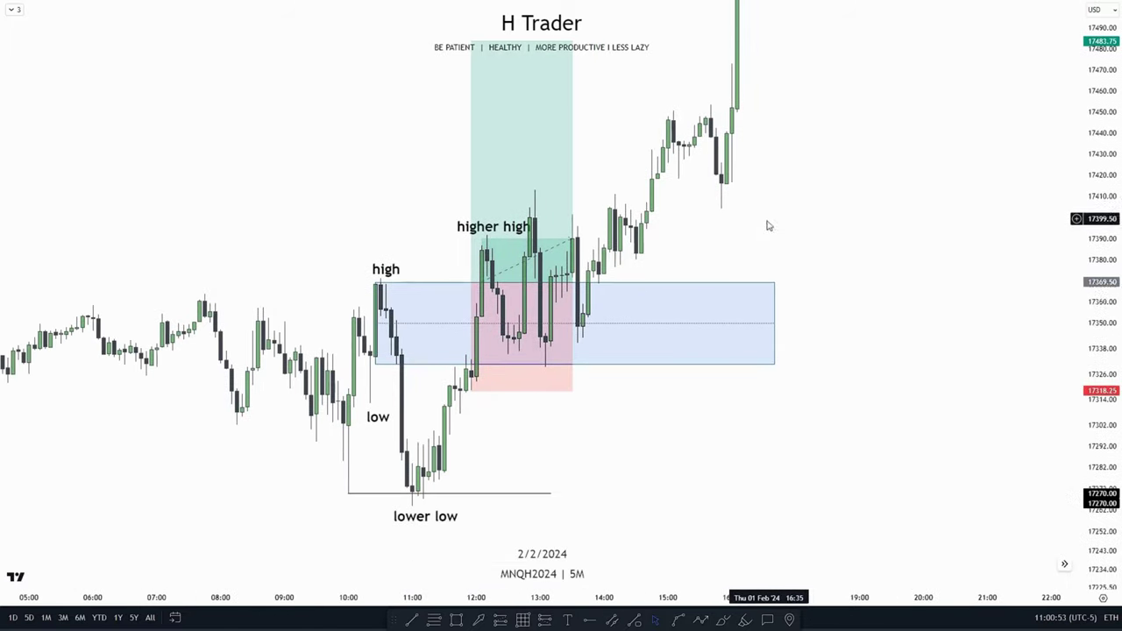
scroll(876, 307, up, 2)
drag(688, 424, 773, 407)
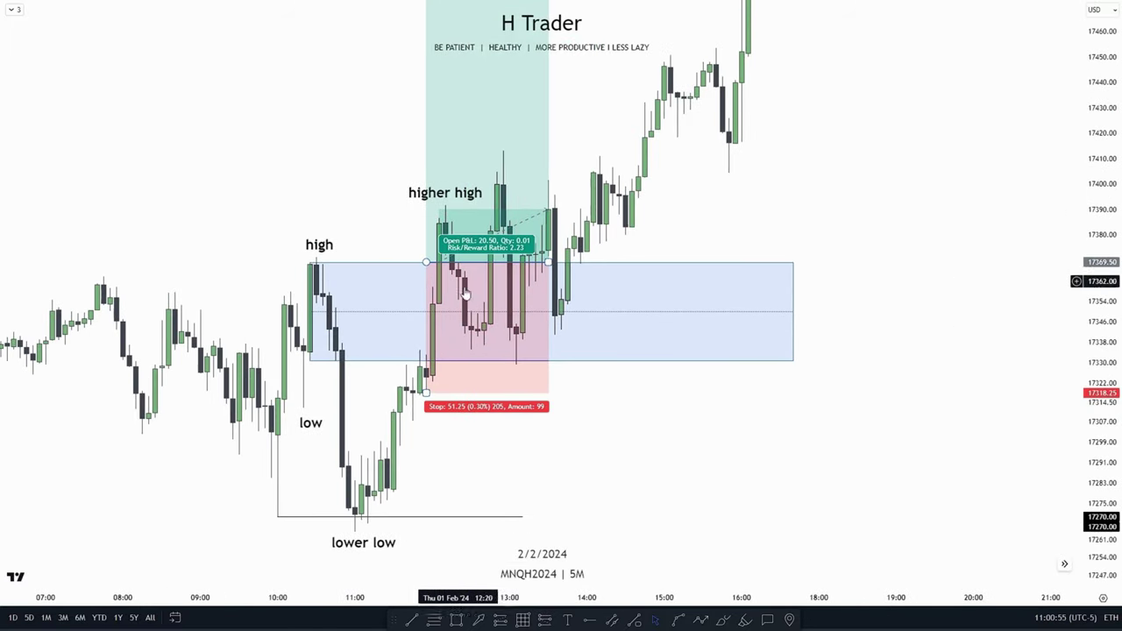
scroll(465, 294, down, 5)
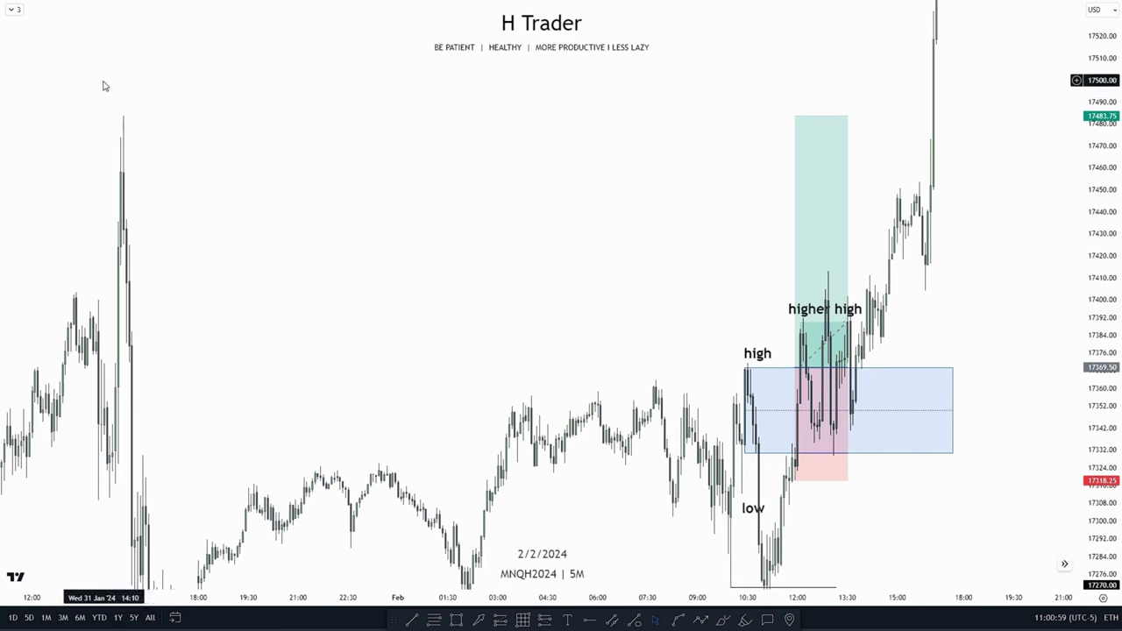
scroll(845, 177, up, 5)
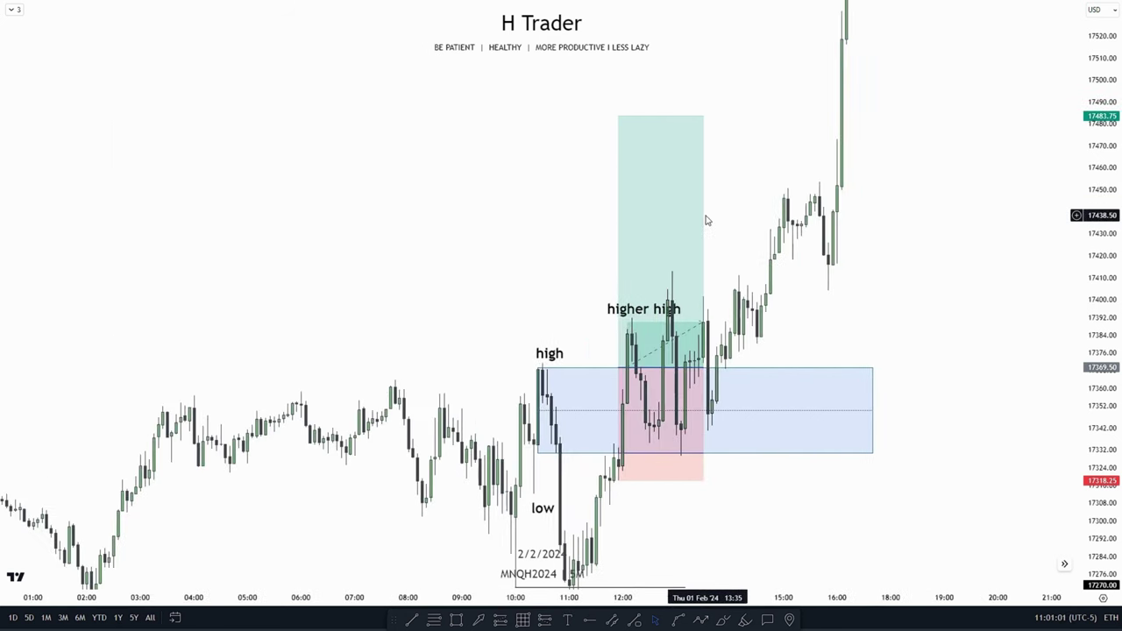
drag(621, 305, 658, 275)
drag(1100, 249, 1100, 157)
drag(661, 281, 853, 244)
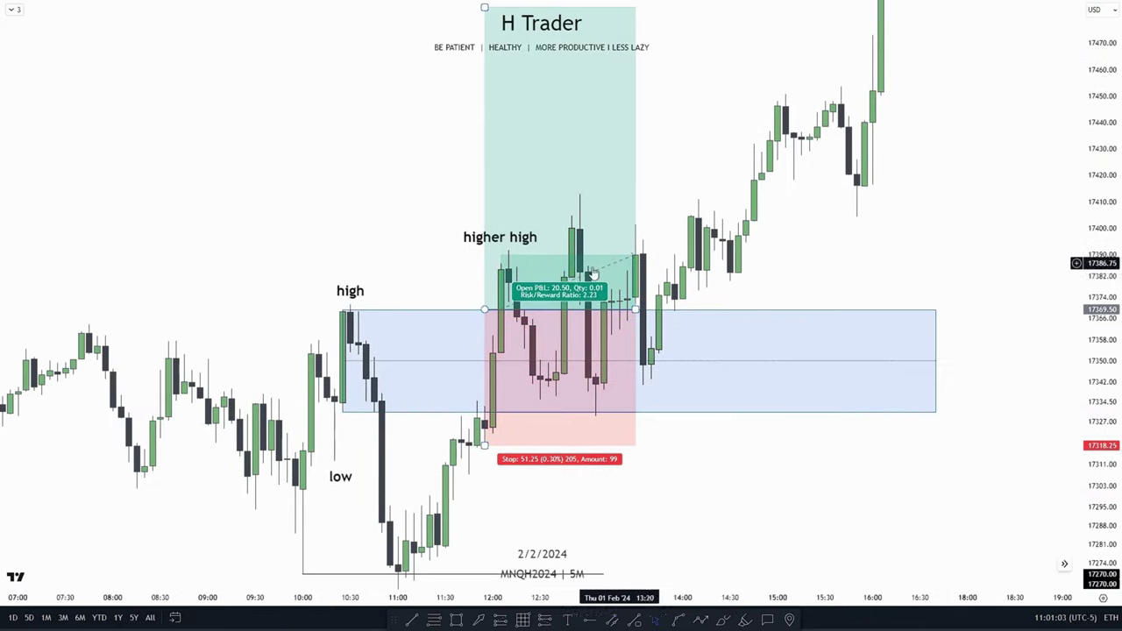
scroll(688, 202, right, 3)
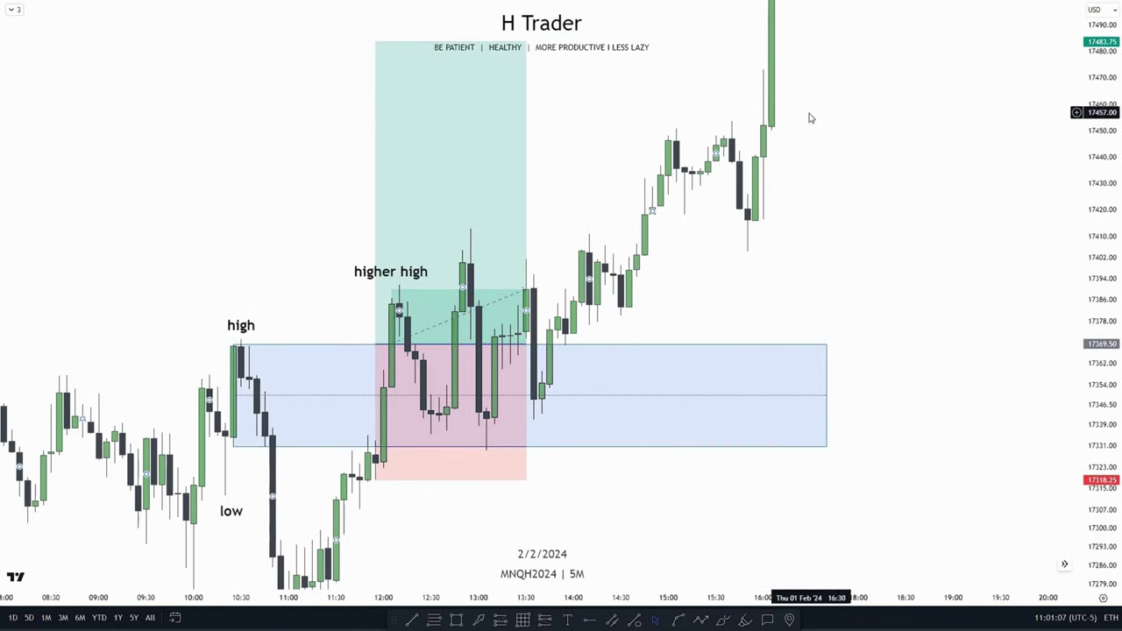
scroll(763, 236, left, 2)
scroll(763, 223, right, 3)
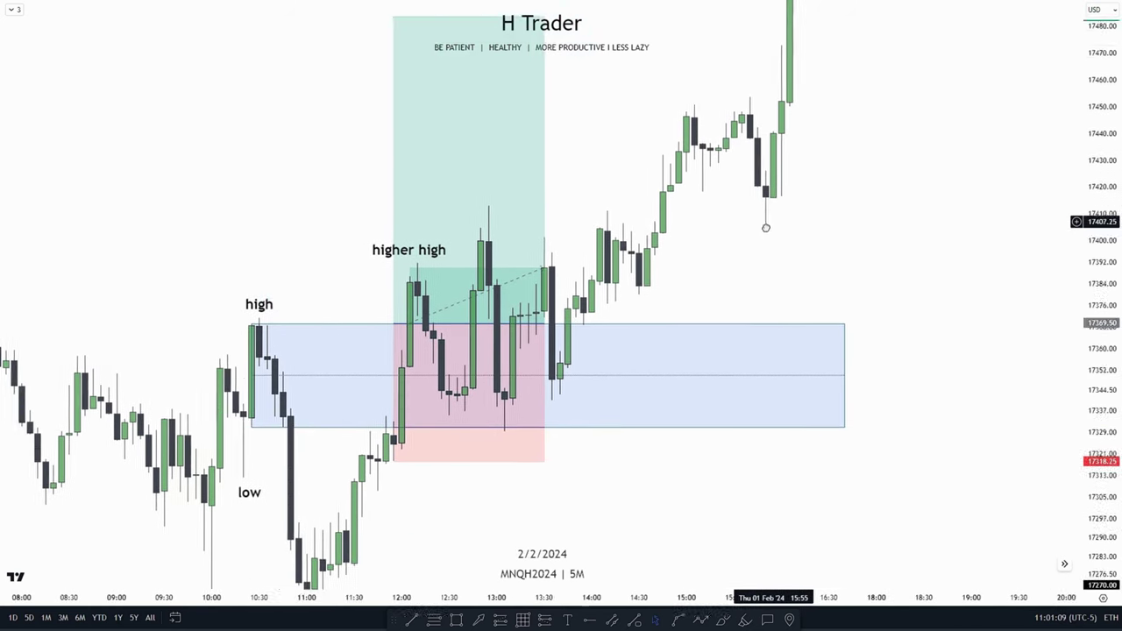
drag(352, 335, 394, 251)
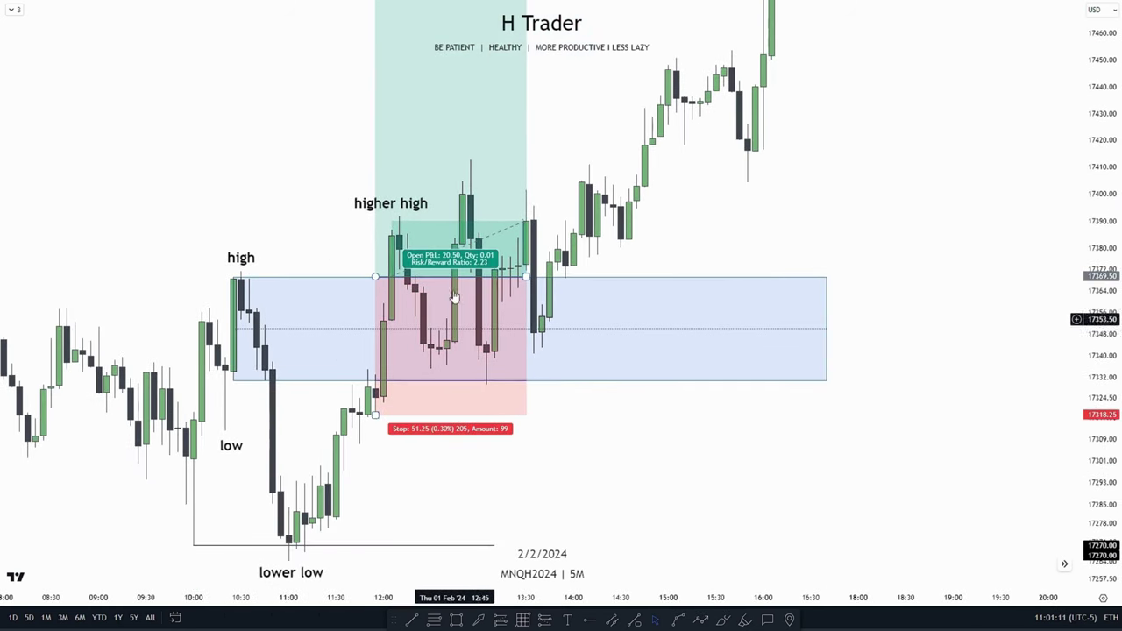
drag(275, 220, 343, 157)
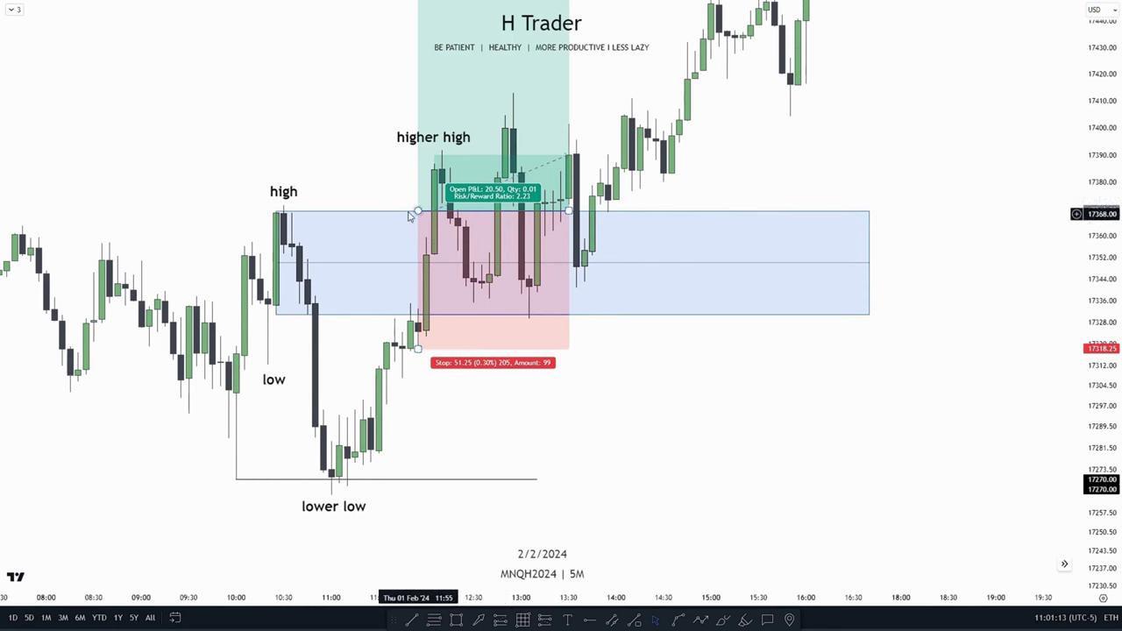
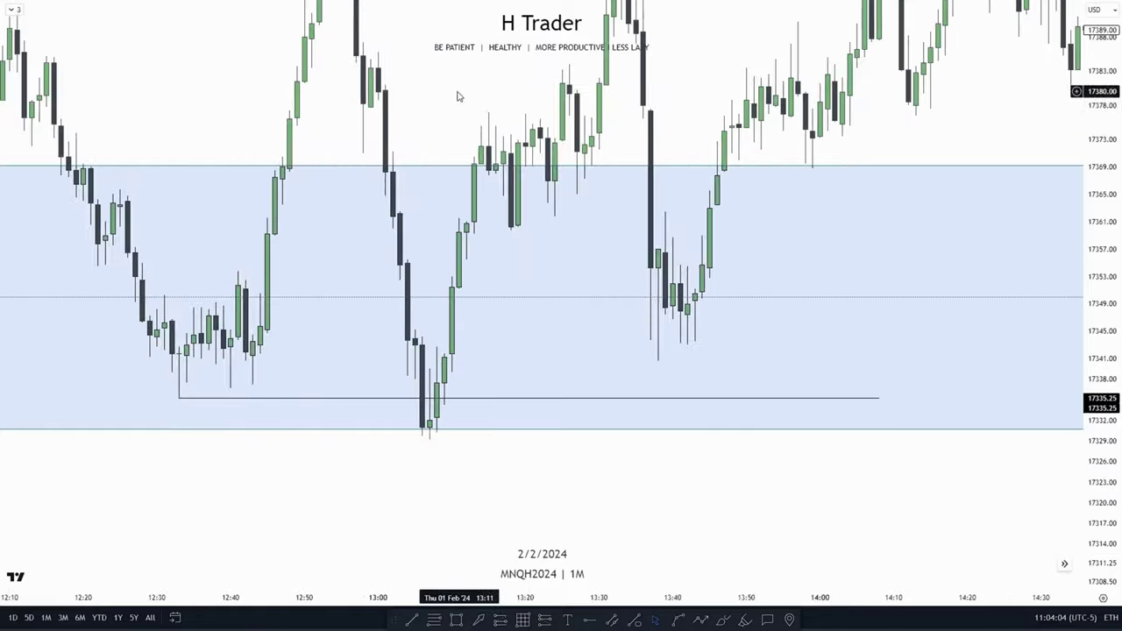
- Draw a rectangle between 17352.50 and 17341.75 from 13:03 to 14:23 on the 1-minute chart and fill it yellow
drag(458, 96, 444, 216)
drag(672, 130, 596, 34)
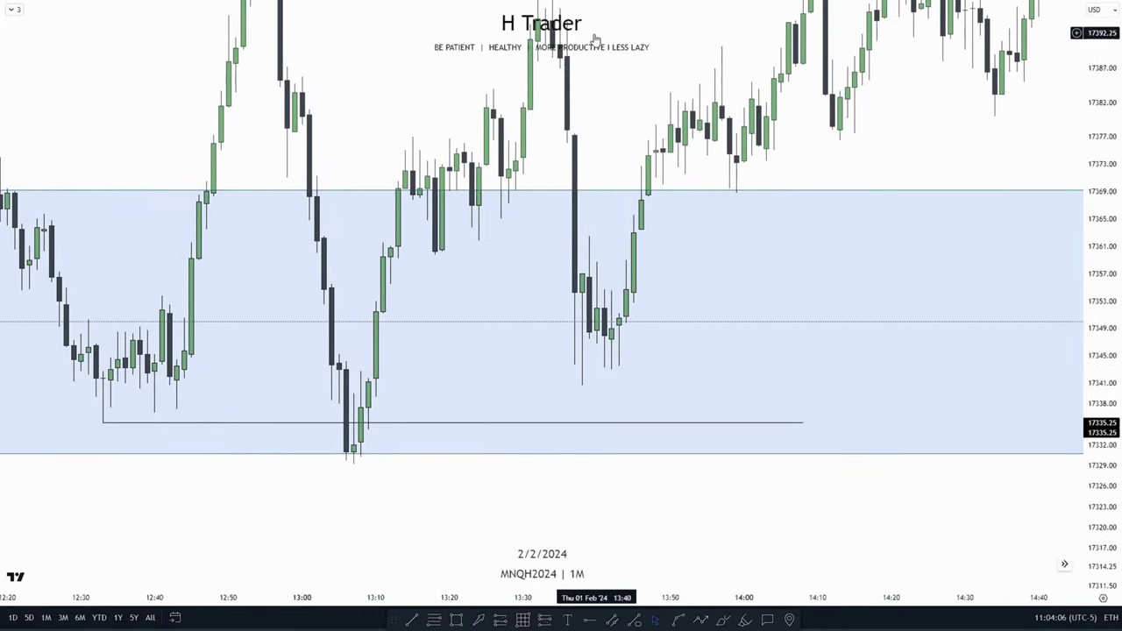
scroll(346, 500, up, 1)
drag(346, 498, 376, 469)
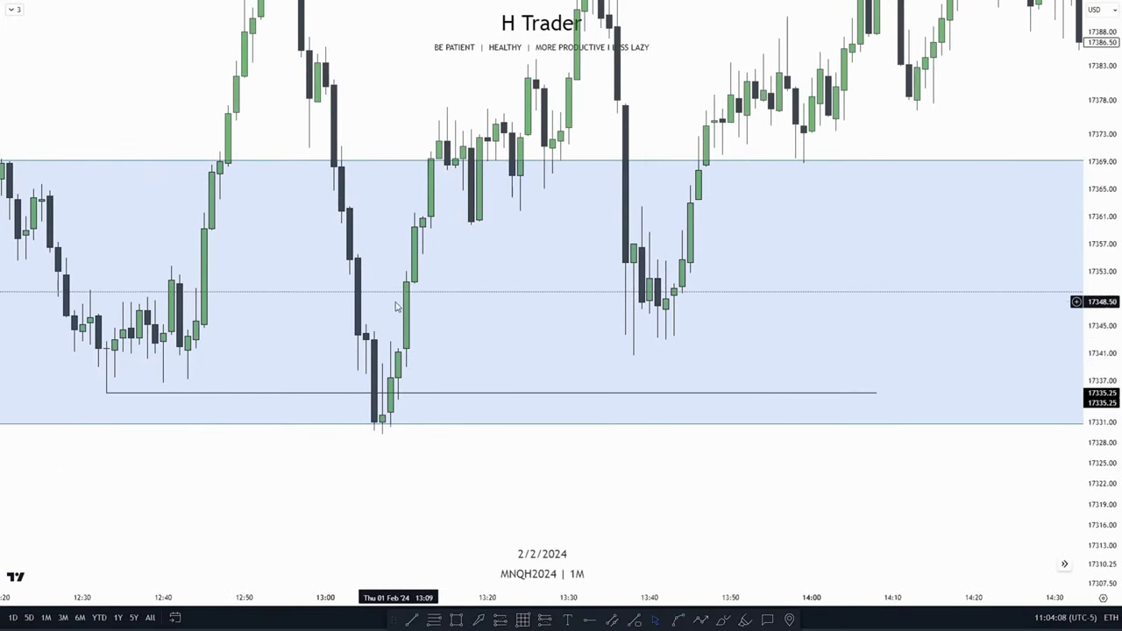
drag(365, 477, 328, 502)
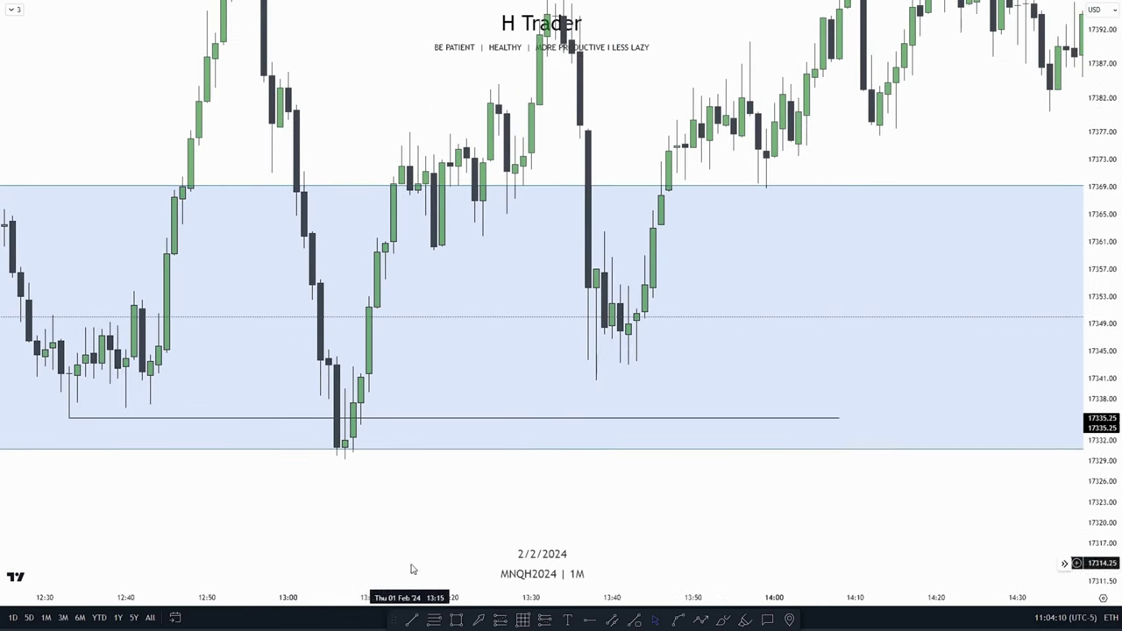
click(457, 620)
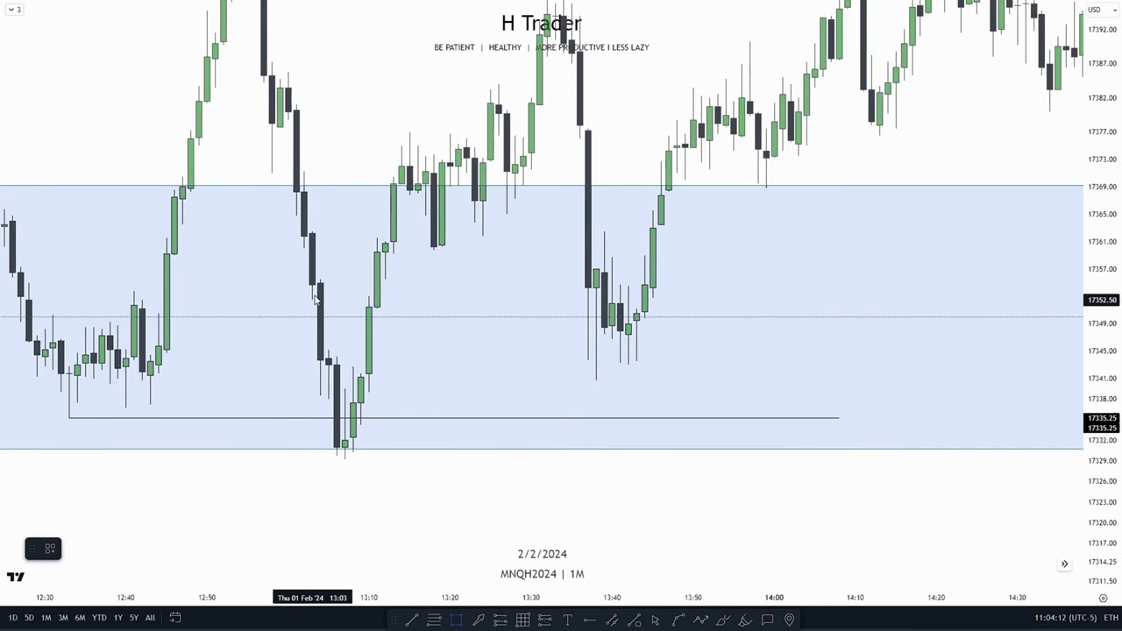
mouse_move(329, 311)
mouse_down()
mouse_move(375, 368)
mouse_move(360, 373)
mouse_move(806, 336)
mouse_move(960, 336)
mouse_up()
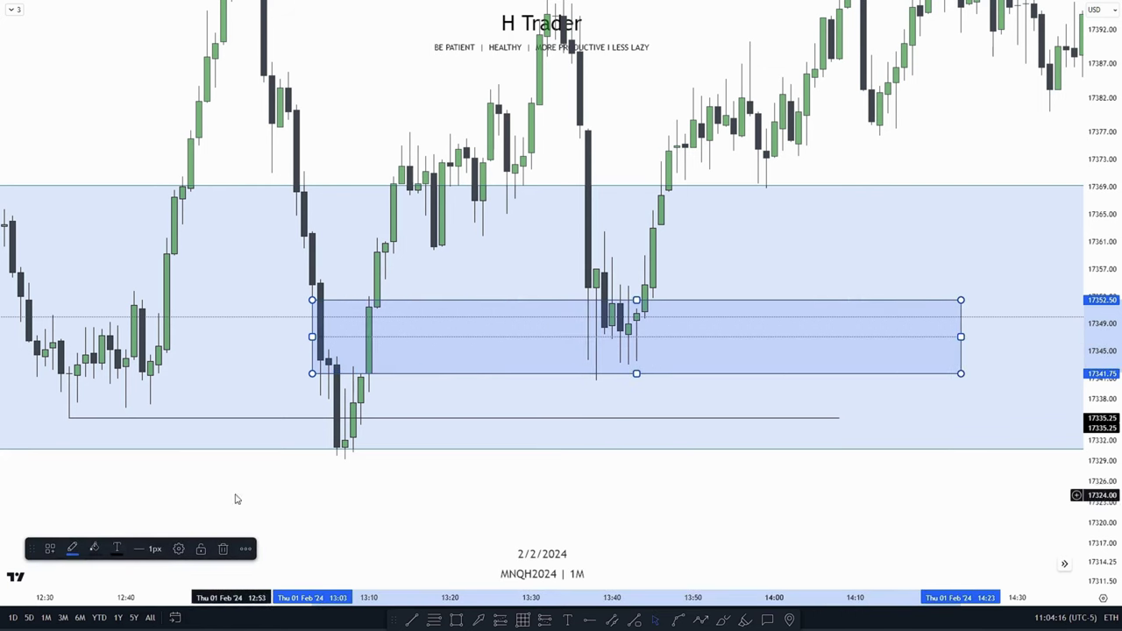
click(94, 548)
mouse_move(128, 617)
mouse_down()
mouse_move(248, 603)
mouse_move(143, 609)
mouse_up()
- Draw a Fibonacci retracement from the 13:07 low at 17329.25 to the 13:34 high at 17401.50 and apply the OTE template
drag(421, 502, 300, 491)
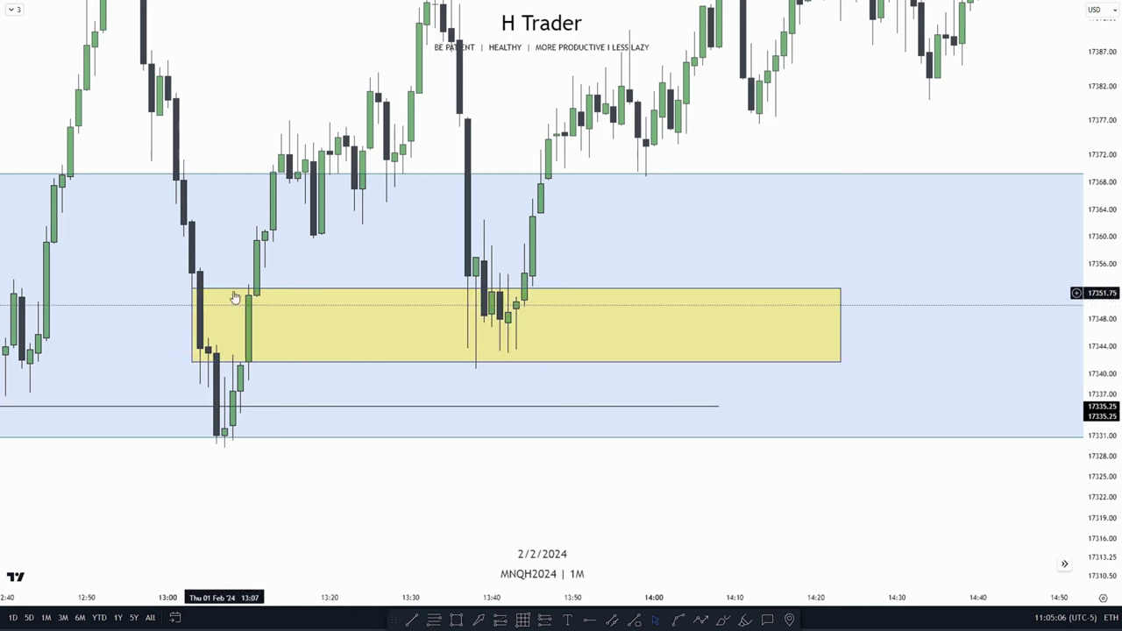
drag(253, 126, 293, 233)
drag(1100, 197, 1101, 303)
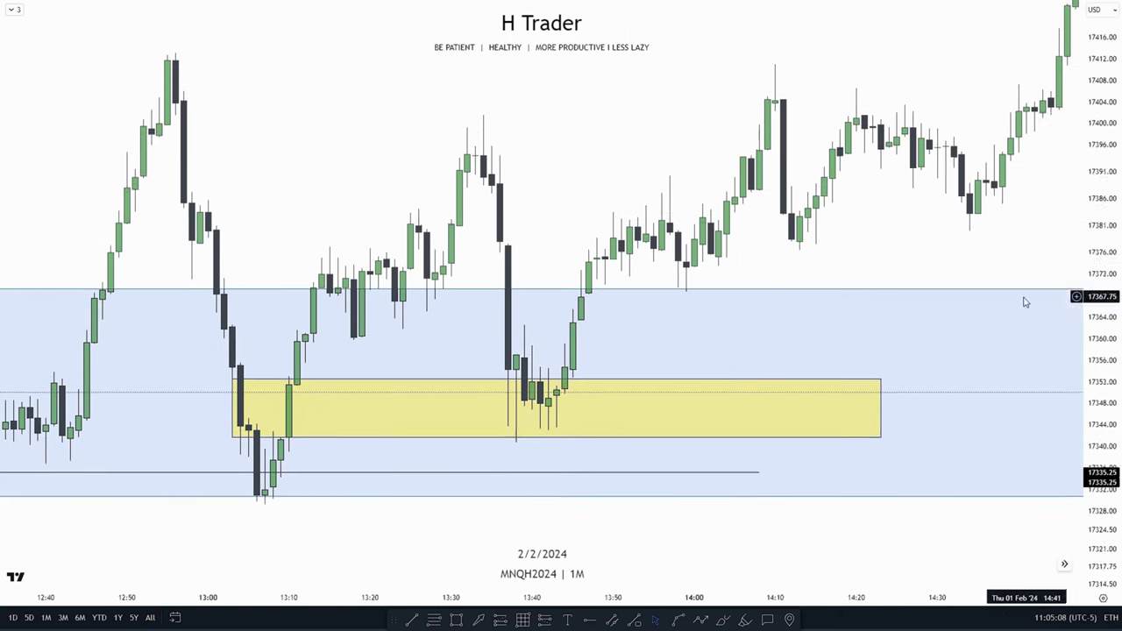
drag(290, 145, 240, 103)
click(436, 618)
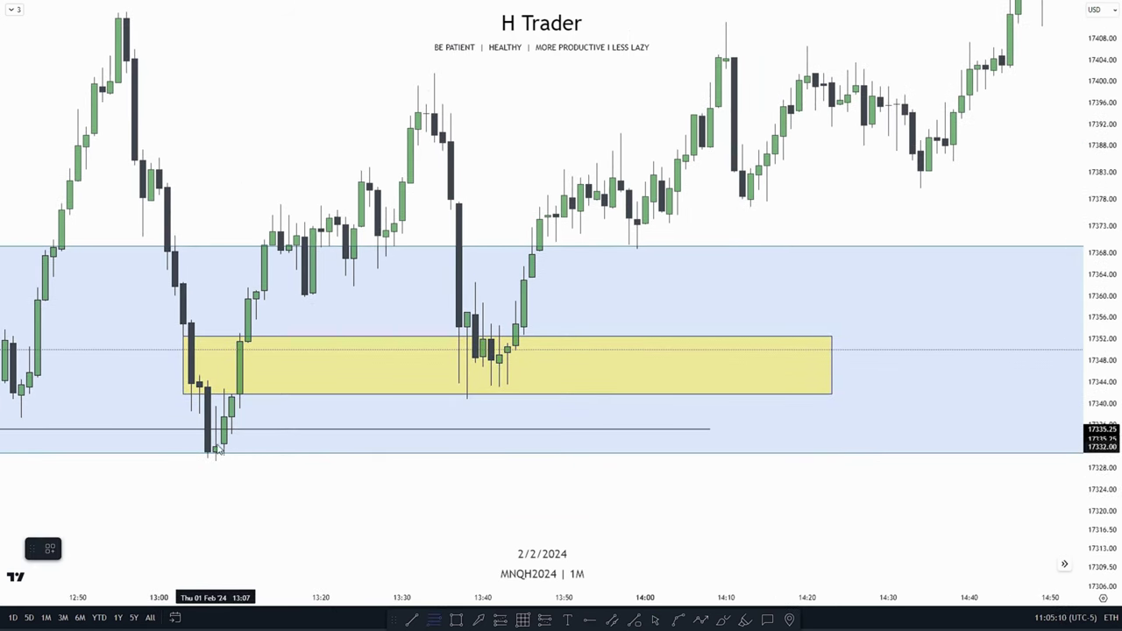
click(434, 71)
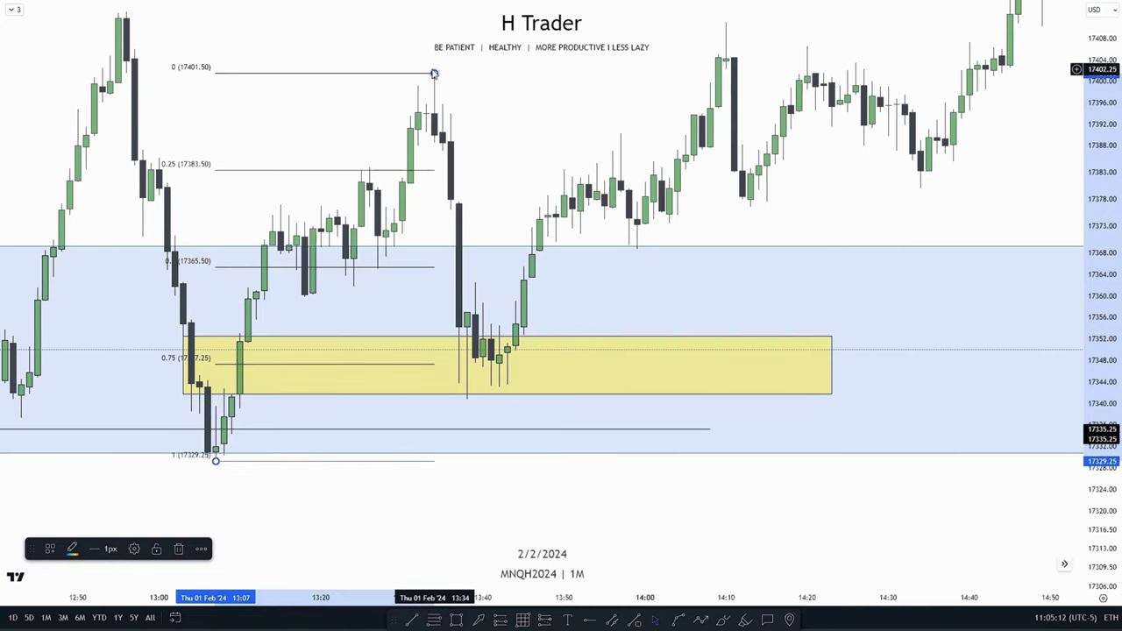
right_click(434, 72)
click(434, 72)
right_click(434, 73)
mouse_move(487, 80)
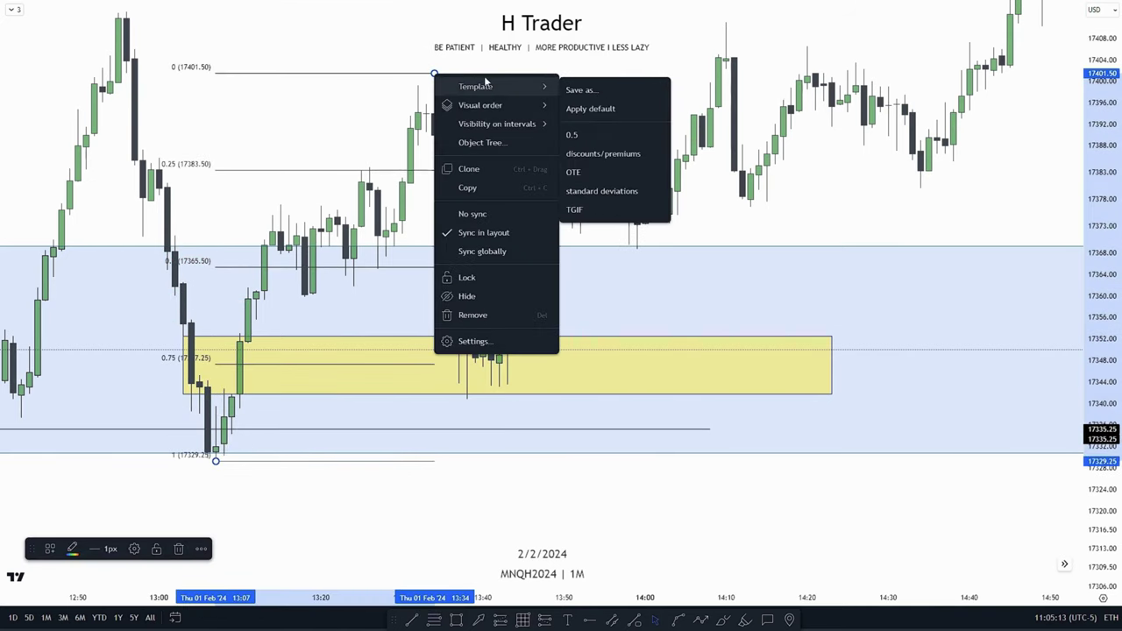
click(603, 180)
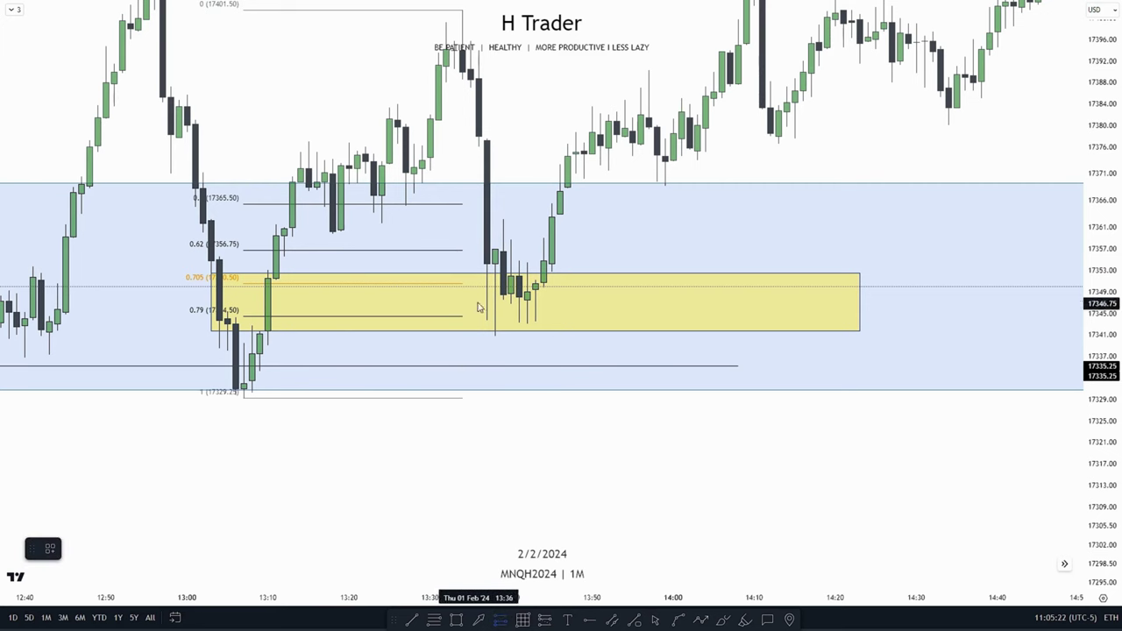
- Place a long position with its entry at the 0.705 level, 17350.50, and its stop at the swing low, 17329.25
click(438, 282)
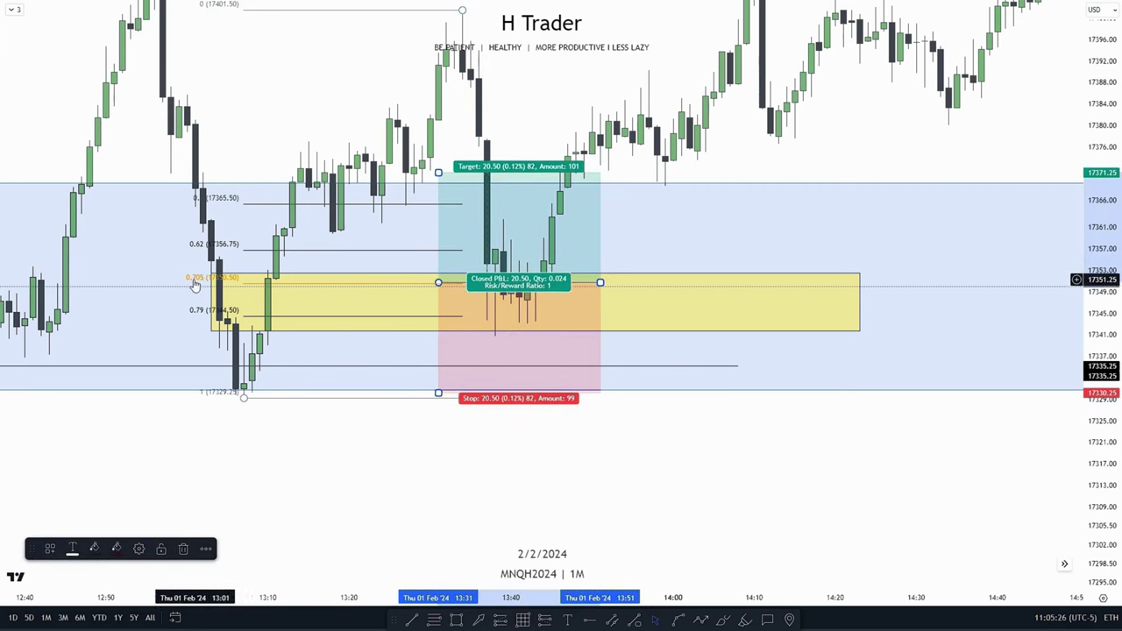
drag(543, 324, 530, 316)
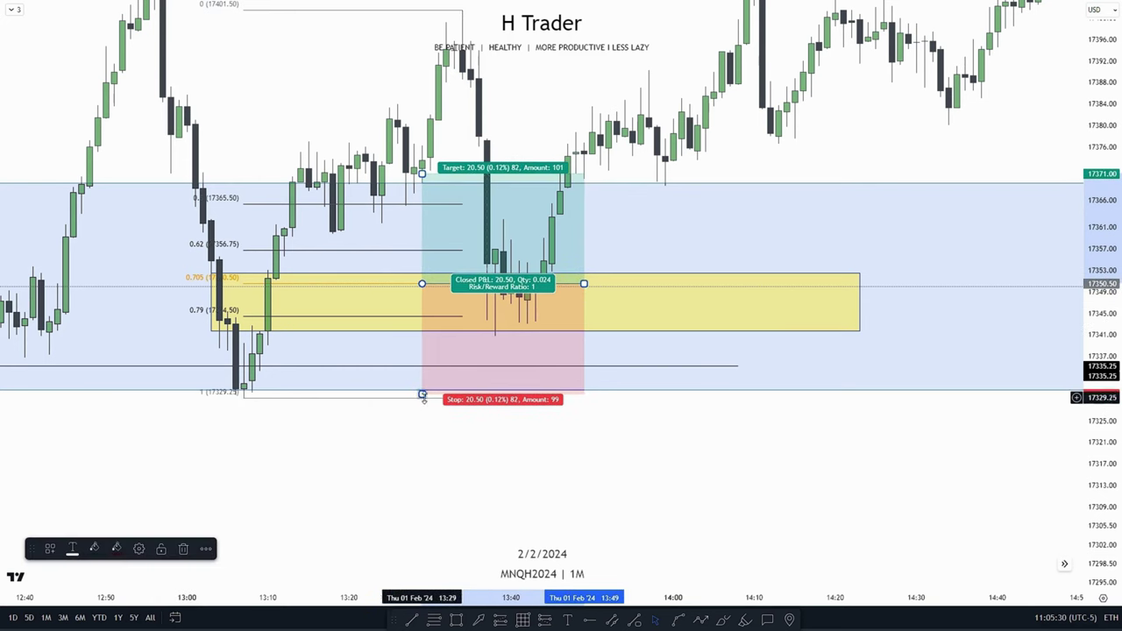
drag(423, 395, 245, 400)
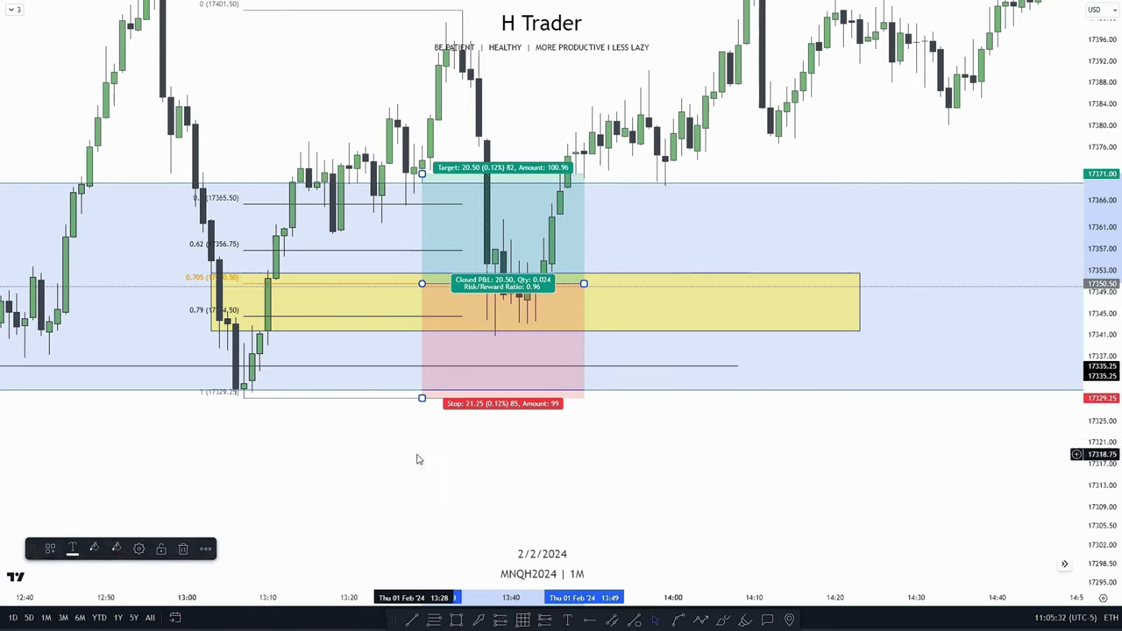
- Raise the long position's target to 17413.00 at the swing high just before 13:00
scroll(420, 458, down, 4)
drag(897, 122, 736, 298)
drag(494, 357, 490, 123)
drag(313, 115, 314, 118)
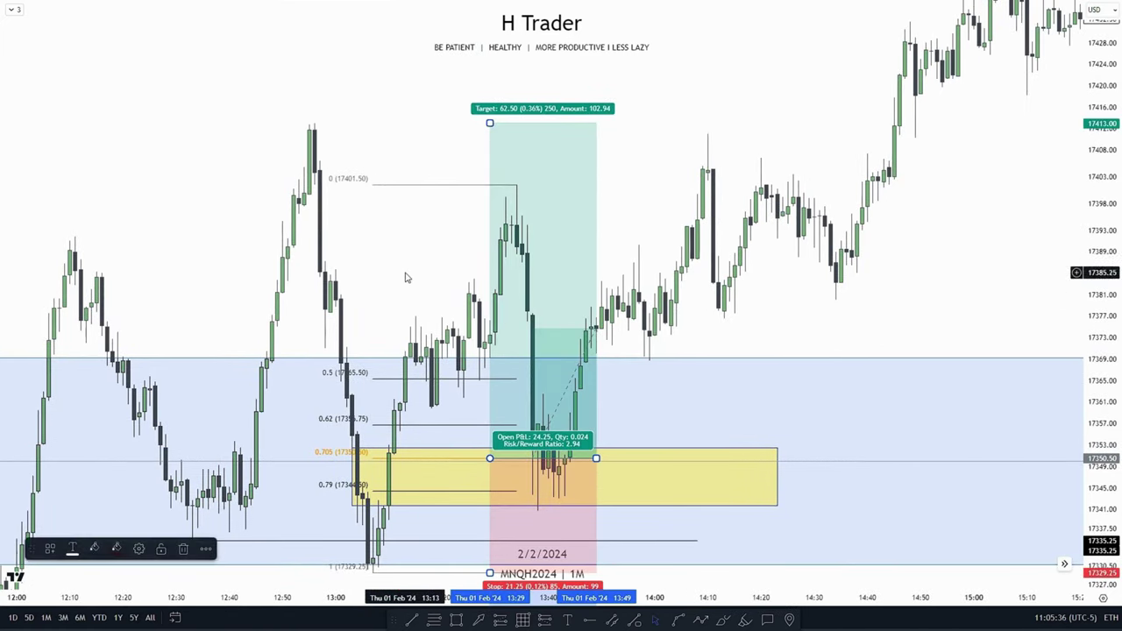
- Review the price move from the 17350.50 entry past the target on the 1-minute chart
drag(408, 275, 427, 137)
scroll(532, 310, up, 4)
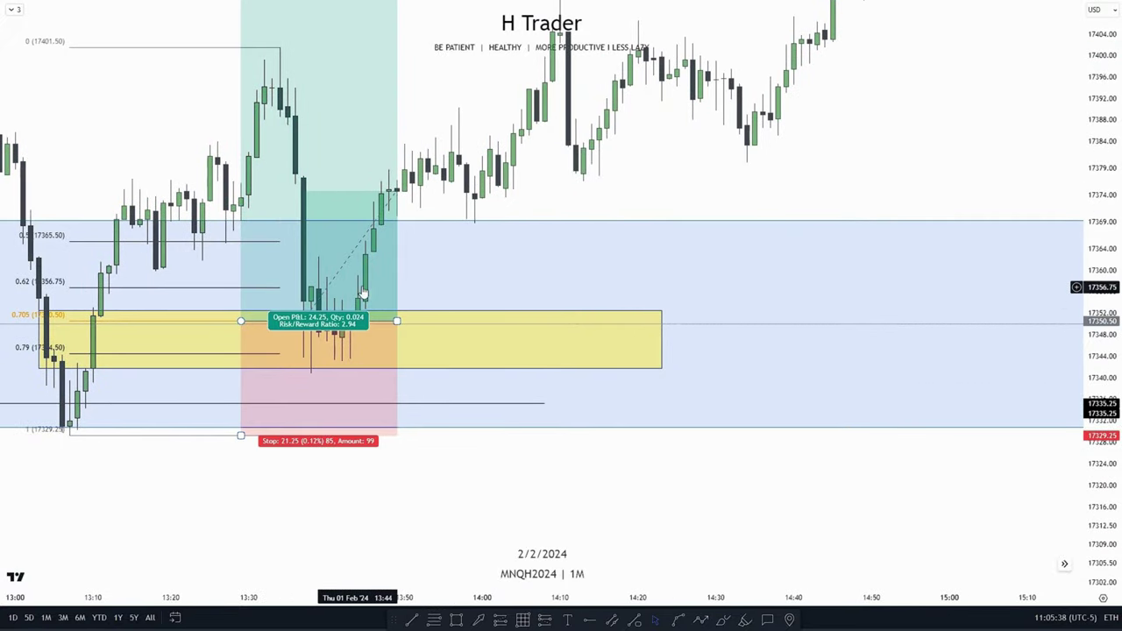
scroll(362, 292, down, 4)
drag(937, 70, 772, 207)
drag(702, 198, 684, 219)
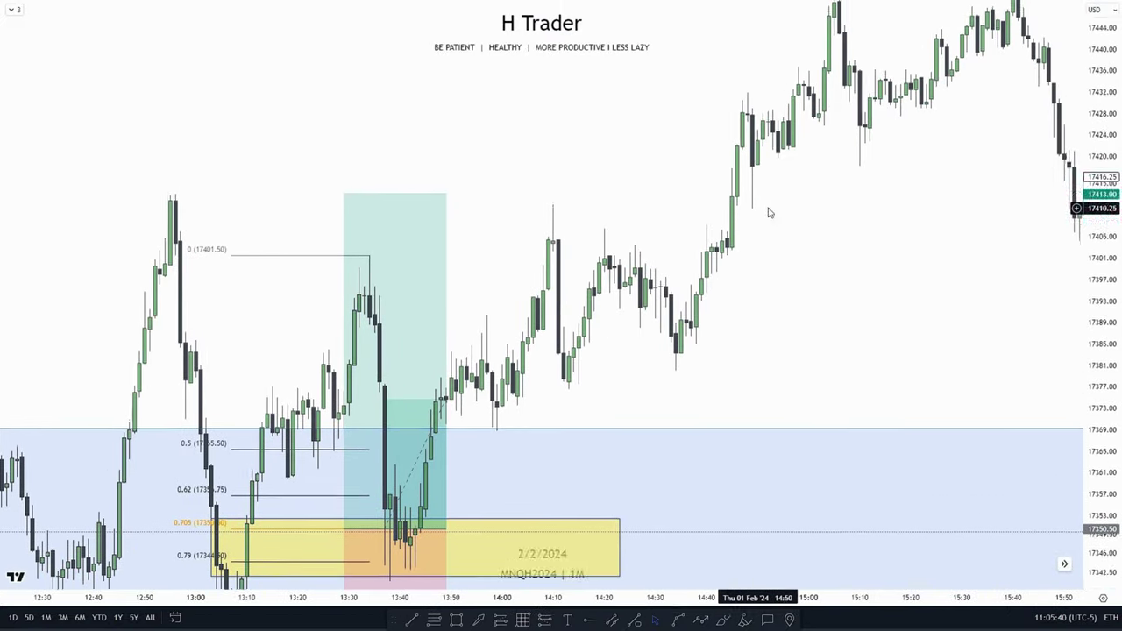
- Examine the completed 1-minute long setup and the blue 15-minute zone starting at the 22:30 candle on 29 January
drag(1101, 223, 1101, 270)
drag(454, 370, 518, 288)
drag(538, 190, 767, 149)
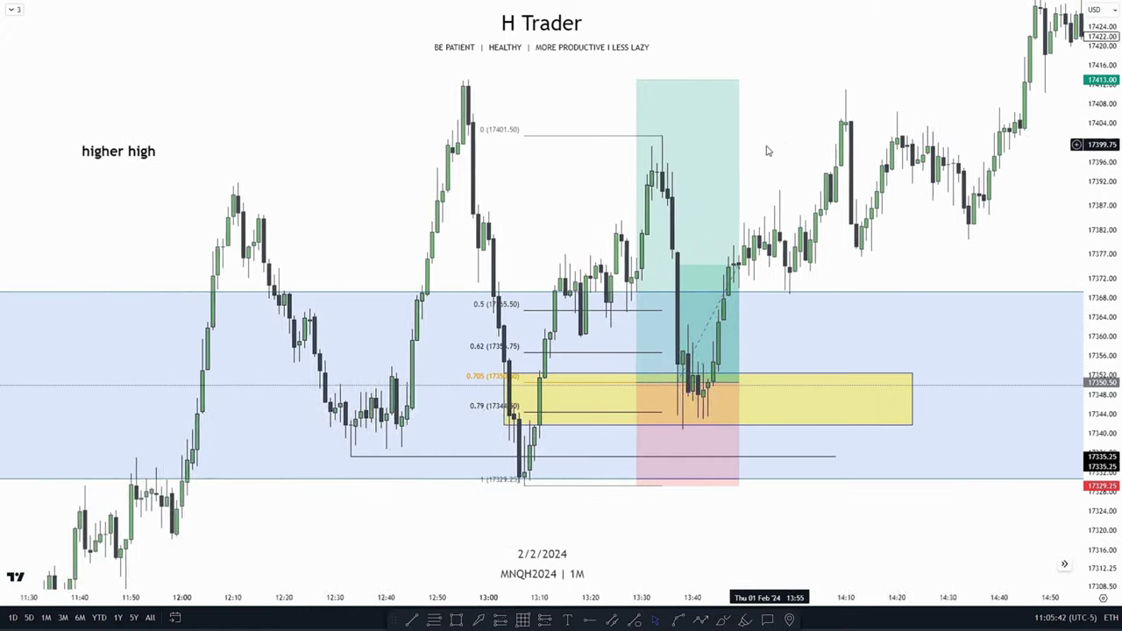
scroll(733, 153, up, 2)
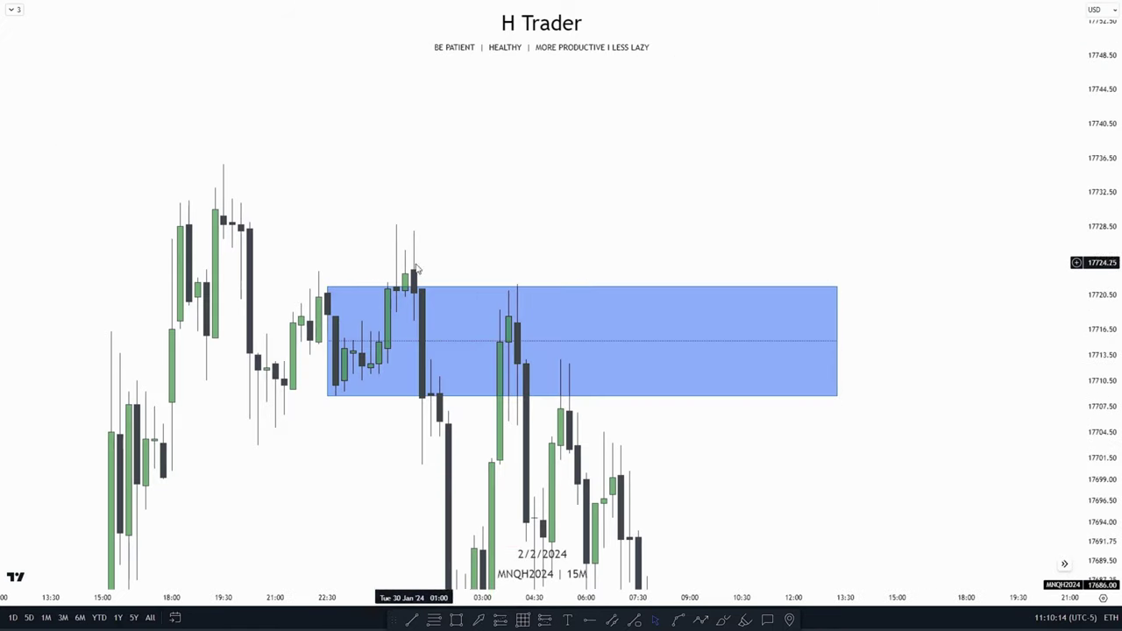
drag(401, 447, 534, 442)
scroll(534, 443, up, 1)
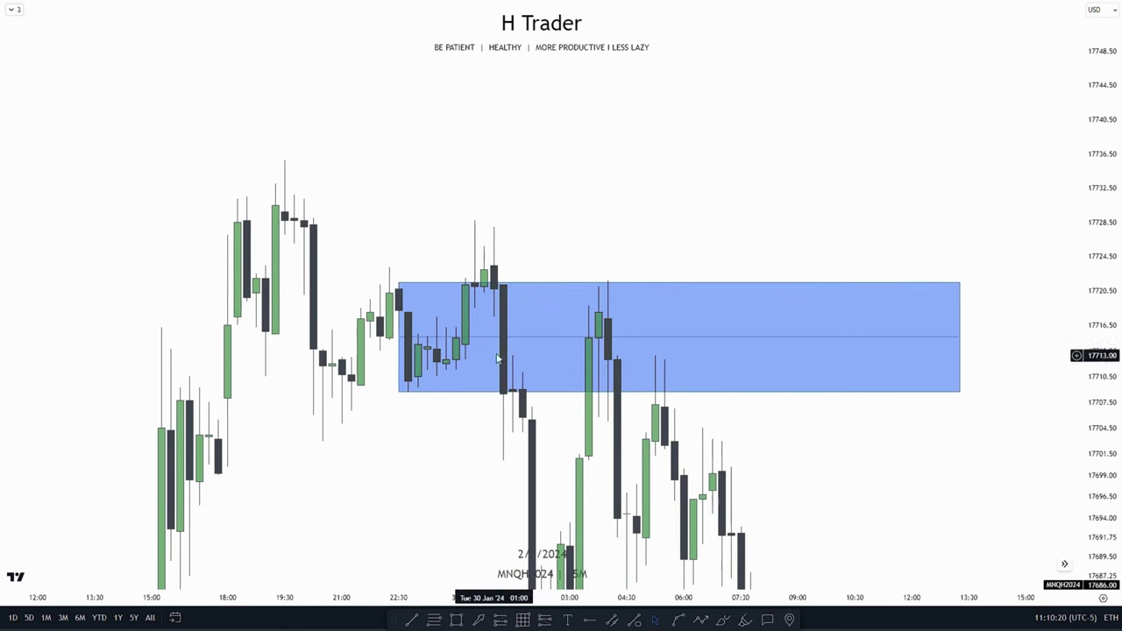
drag(392, 517, 401, 483)
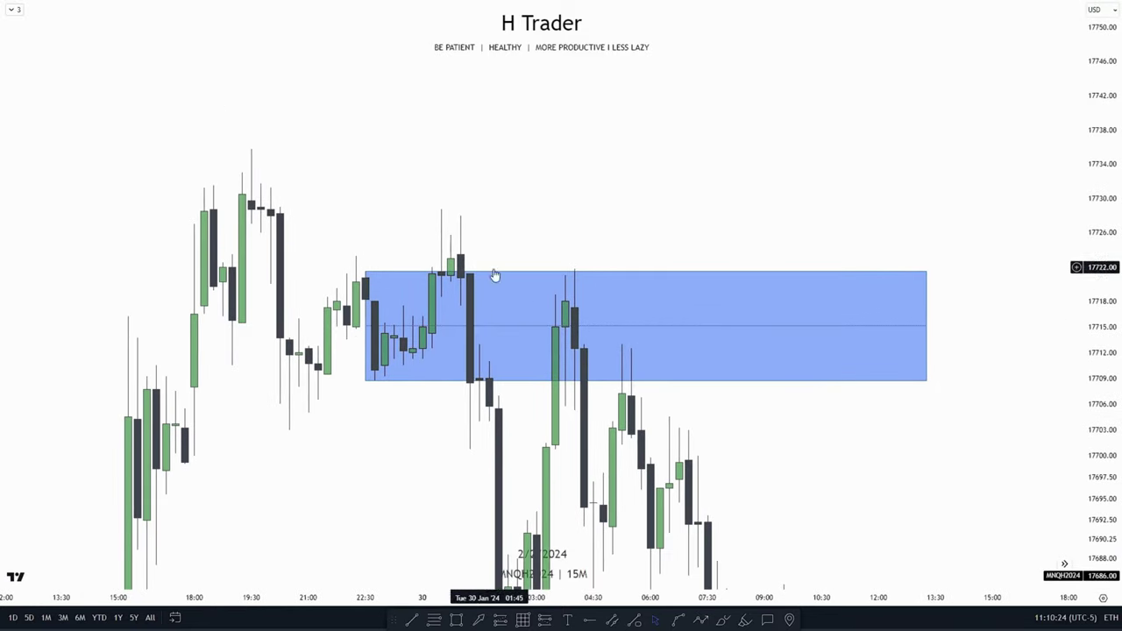
drag(423, 409, 482, 431)
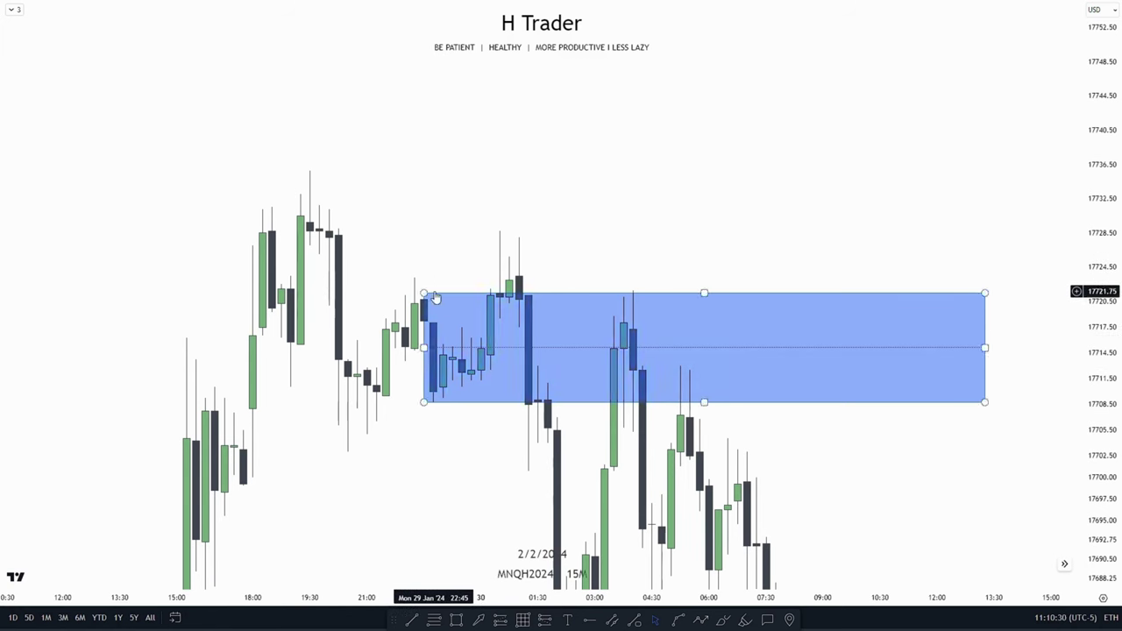
drag(470, 426, 346, 395)
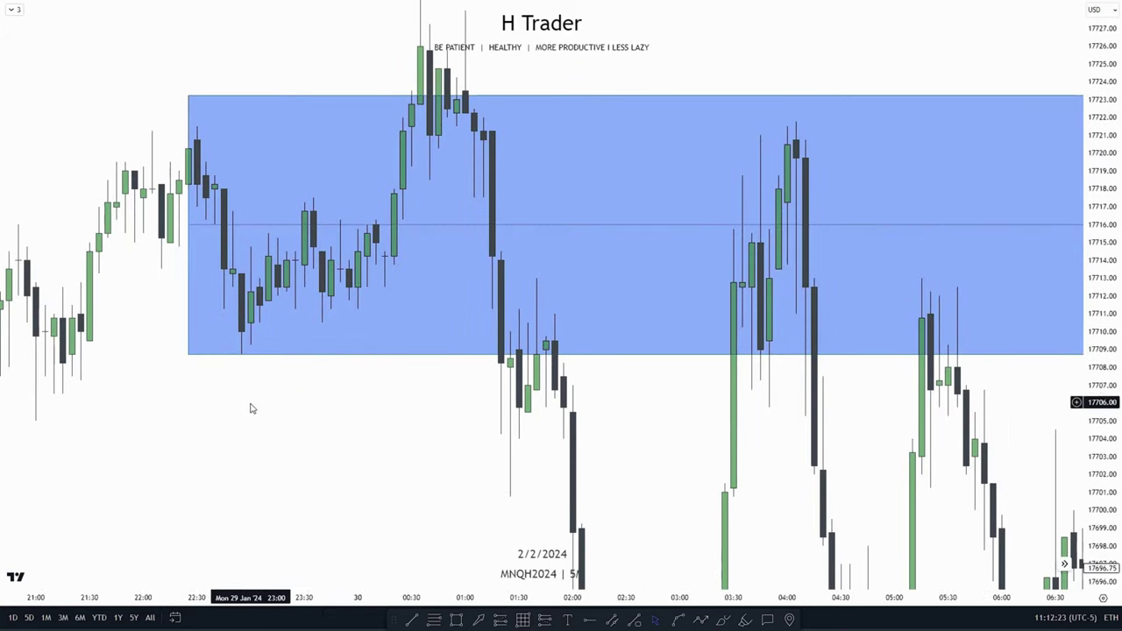
- Narrow the blue zone on the 5-minute chart to the 22:55 candle, spanning from its open down to its low
drag(250, 401, 313, 476)
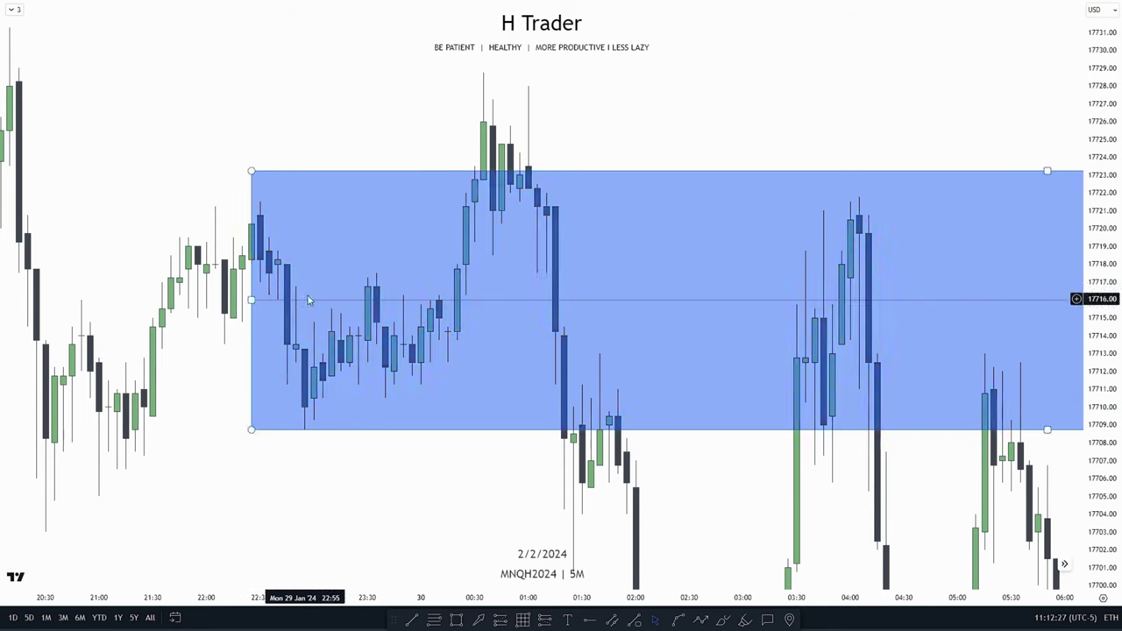
mouse_move(231, 213)
mouse_down()
mouse_move(236, 141)
mouse_move(198, 108)
mouse_move(242, 193)
mouse_move(259, 279)
mouse_move(248, 240)
mouse_up()
click(208, 109)
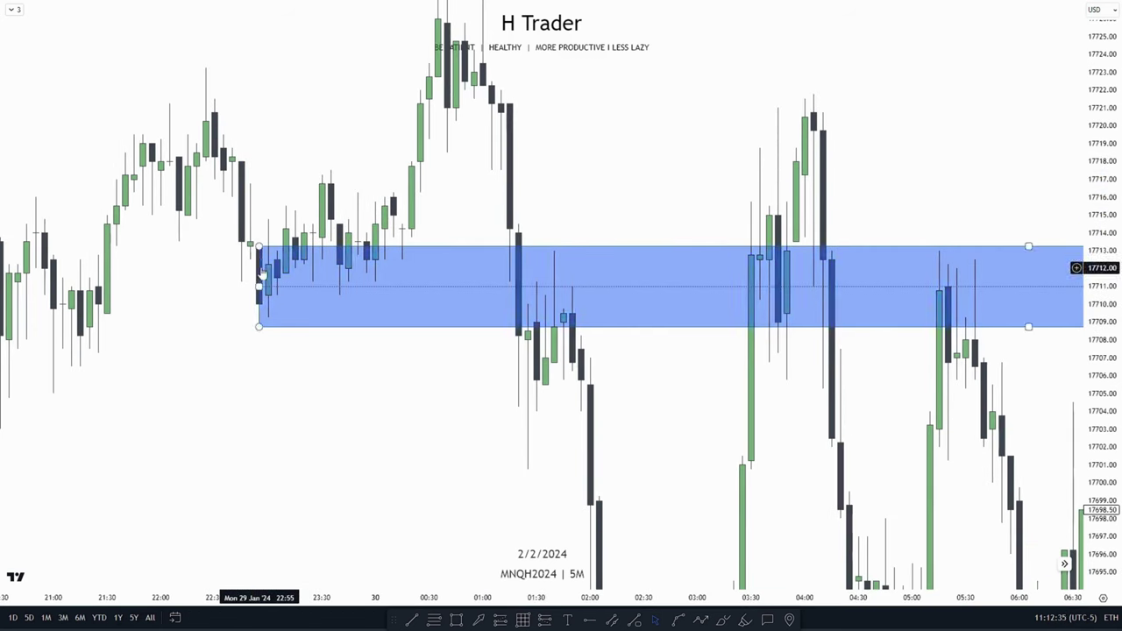
drag(745, 375, 764, 403)
drag(1101, 399, 1101, 350)
scroll(324, 427, up, 3)
drag(300, 422, 380, 400)
drag(569, 314, 659, 333)
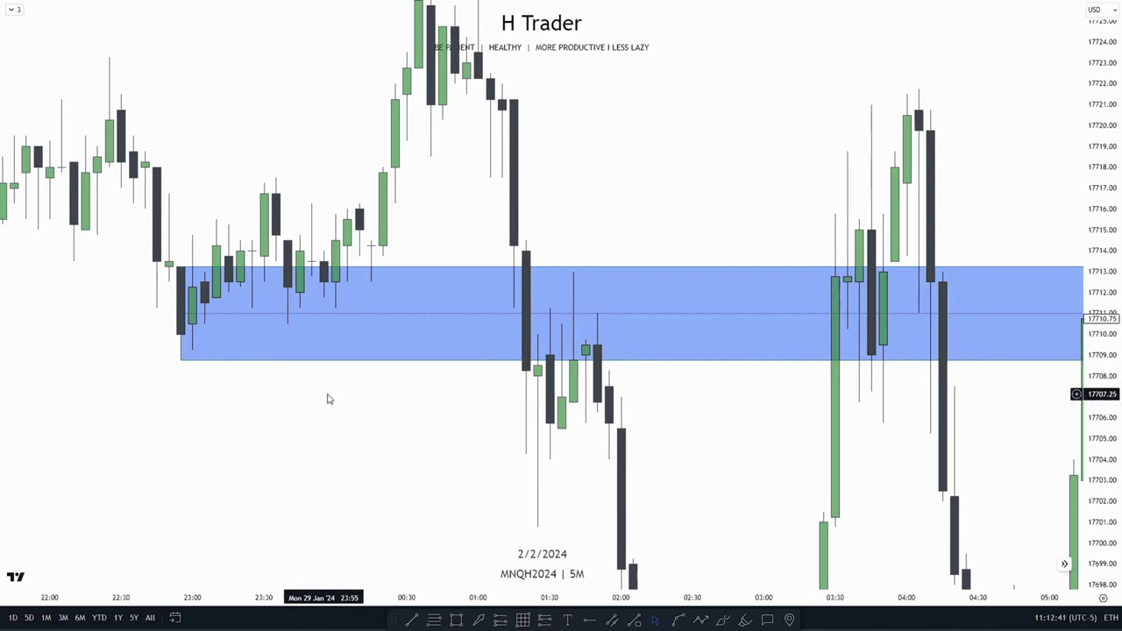
scroll(325, 395, right, 2)
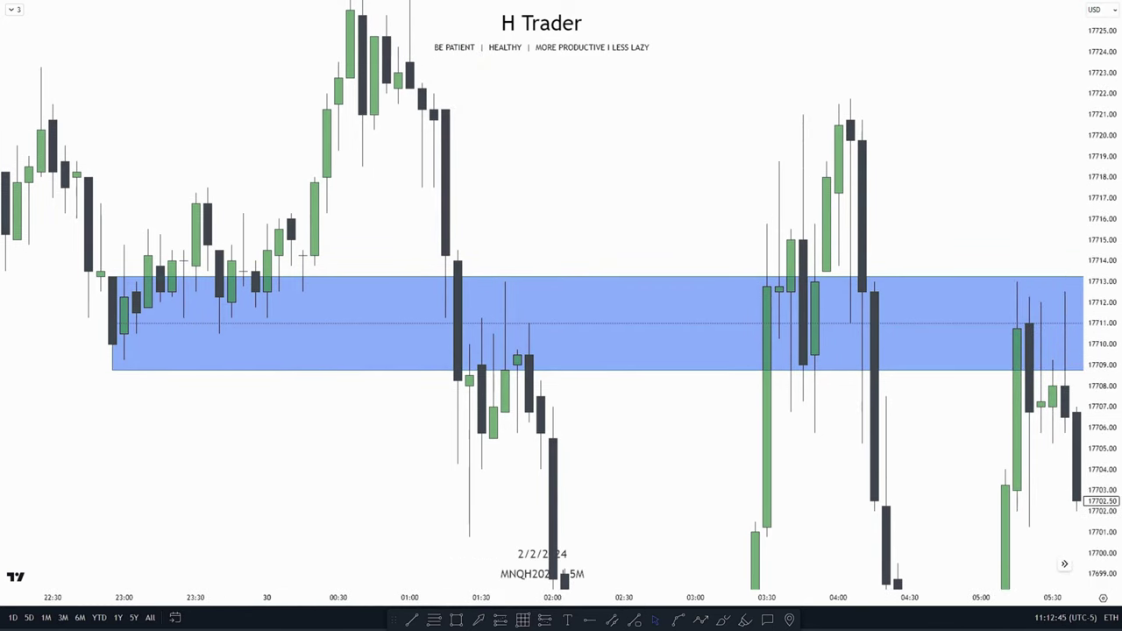
- Place a short position at the 01:20 candle with its entry at the blue zone's lower edge, 17708.75
click(544, 618)
click(468, 377)
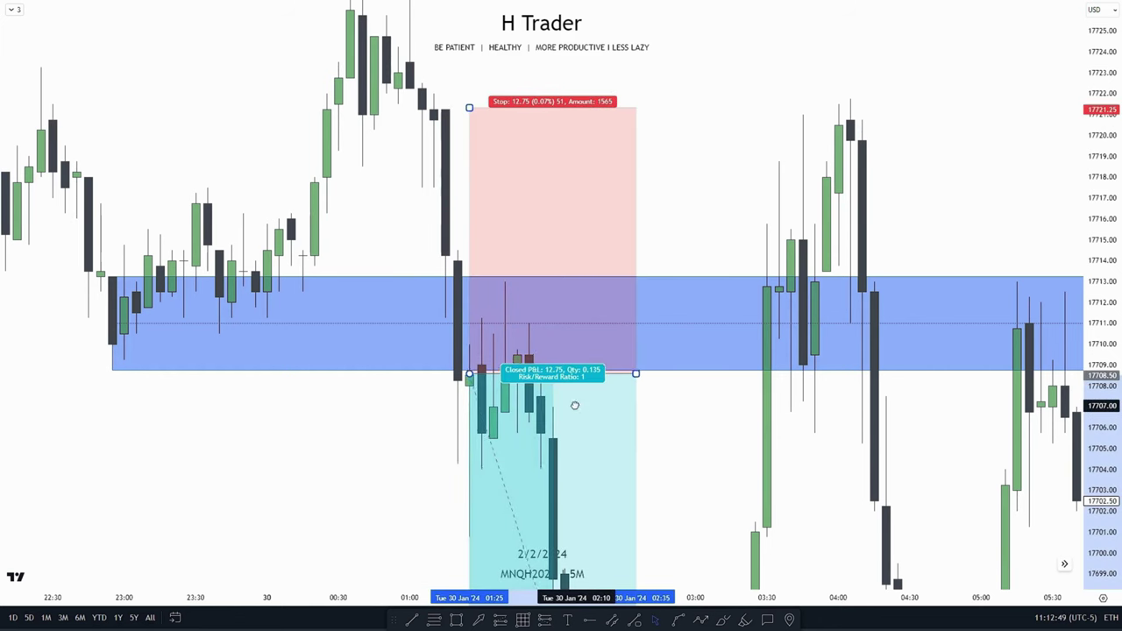
drag(576, 401, 560, 402)
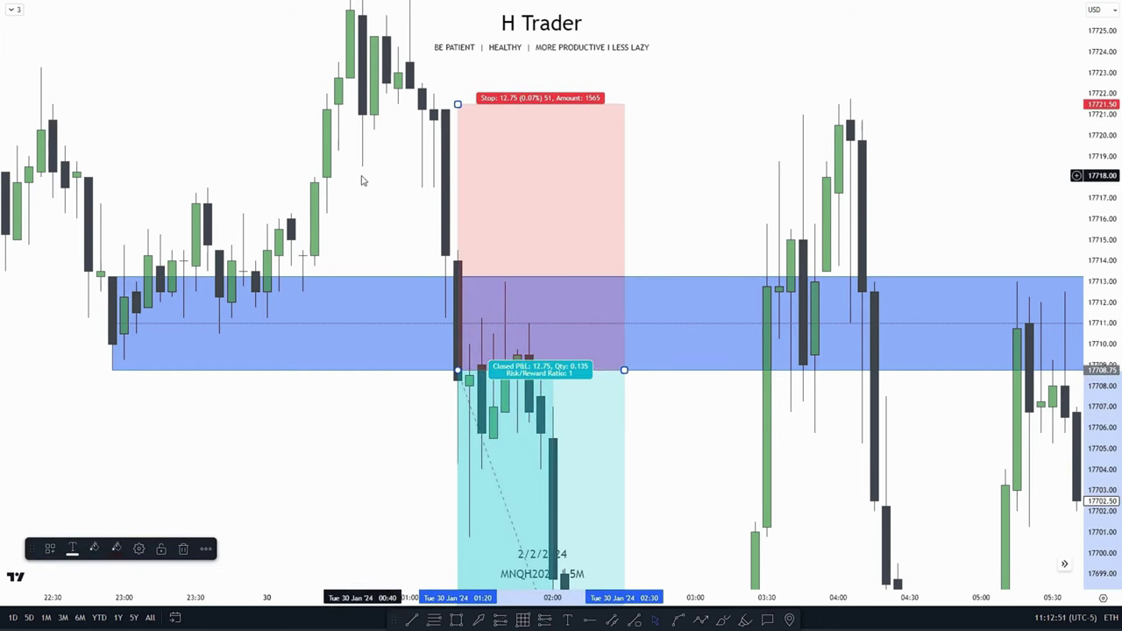
- Lower the short position's stop to 17717.50
drag(430, 178, 422, 260)
click(441, 220)
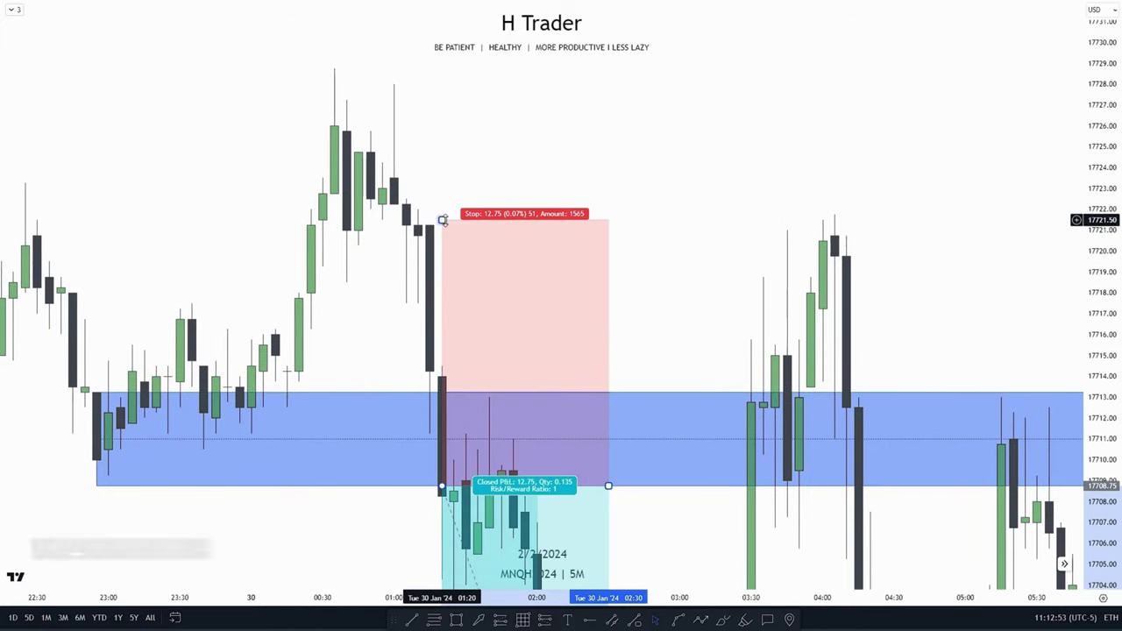
drag(442, 220, 351, 260)
click(472, 263)
- Draw a Fibonacci retracement from the swing high at 17723.25 to the 22:55 low at 17708.75 and apply the standard deviations template
drag(1074, 156, 1083, 294)
scroll(397, 484, down, 3)
drag(397, 485, 365, 418)
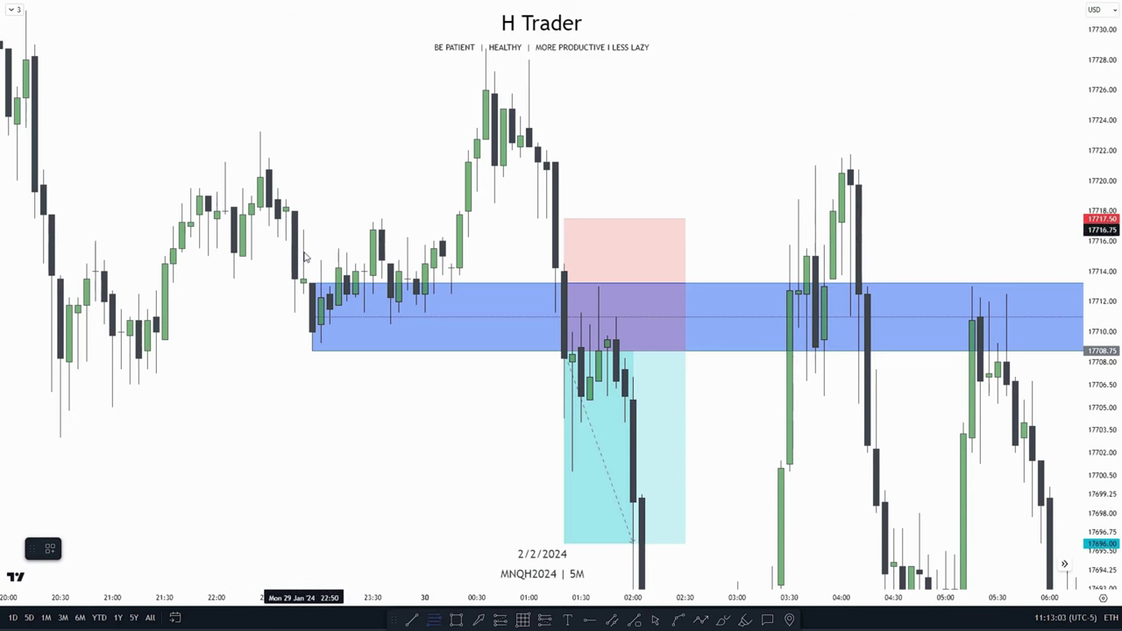
mouse_move(259, 131)
mouse_down()
mouse_move(263, 185)
mouse_move(313, 350)
mouse_up()
right_click(313, 351)
mouse_move(386, 361)
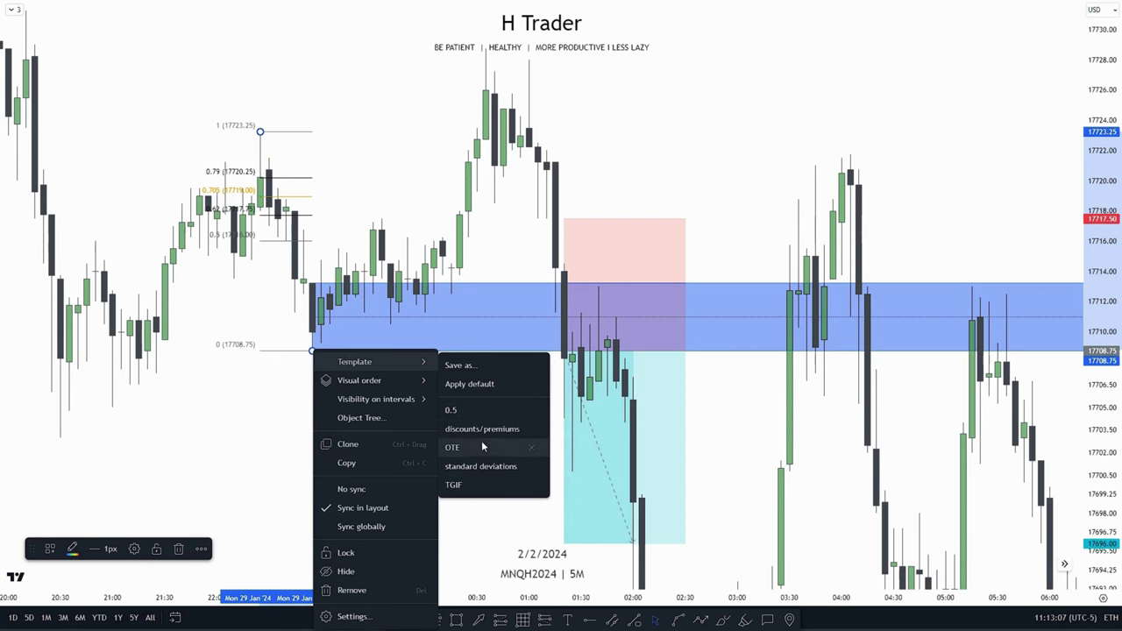
click(464, 466)
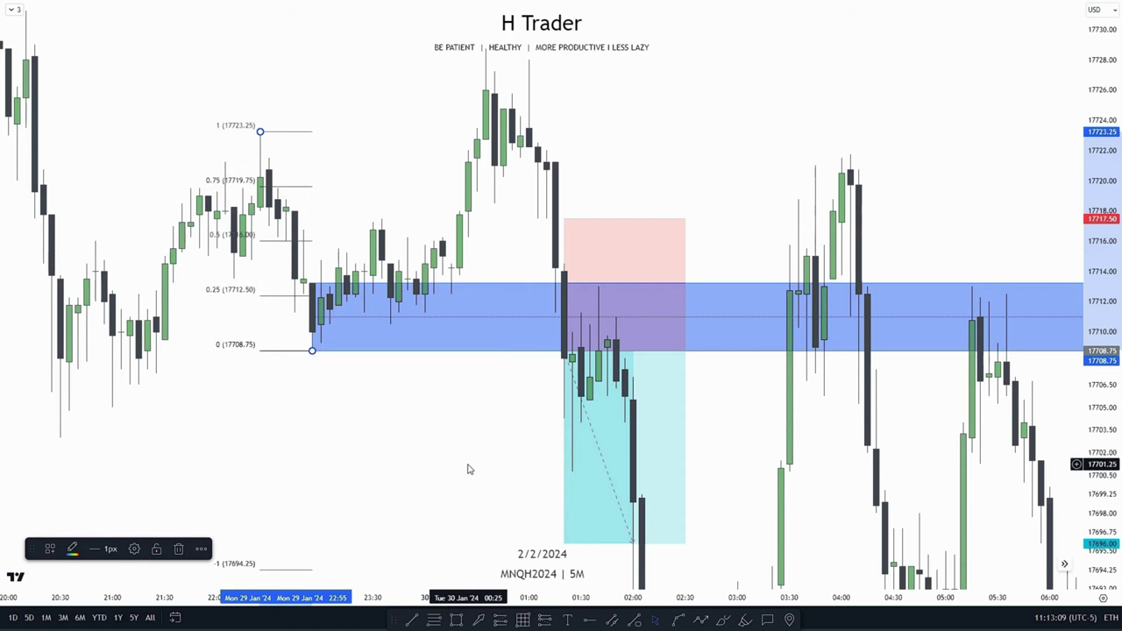
- Extend the short position's target down to 17673.00, just above the -2.5 standard deviation level
drag(465, 466, 409, 353)
drag(1100, 275, 1099, 325)
scroll(565, 438, down, 3)
drag(561, 443, 473, 392)
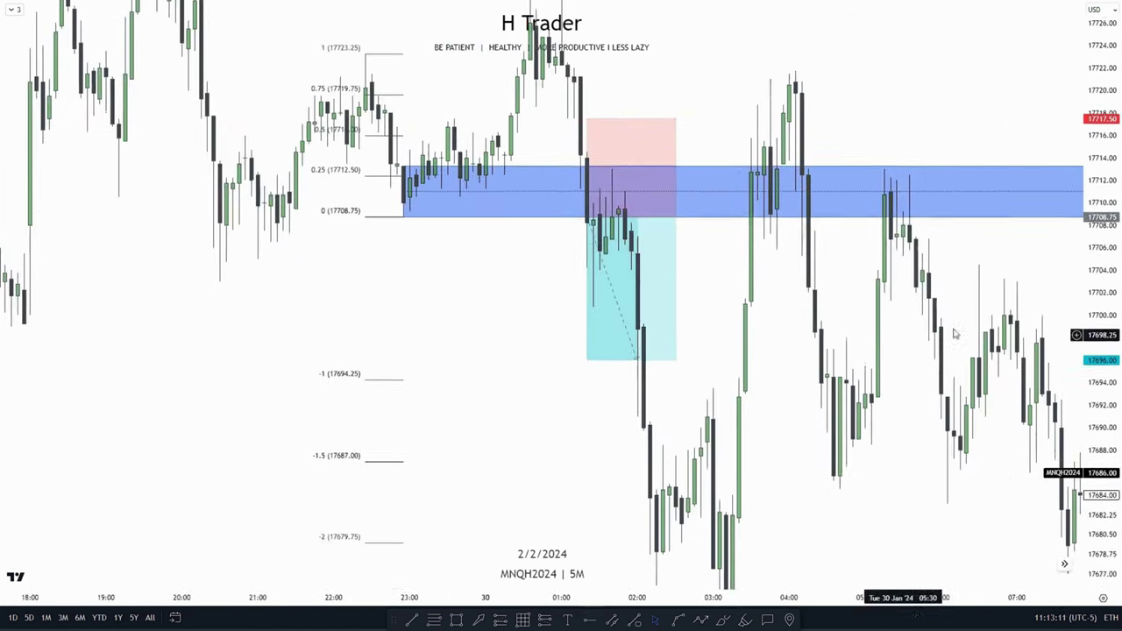
drag(1099, 335, 1100, 423)
scroll(561, 495, down, 1)
drag(560, 491, 359, 397)
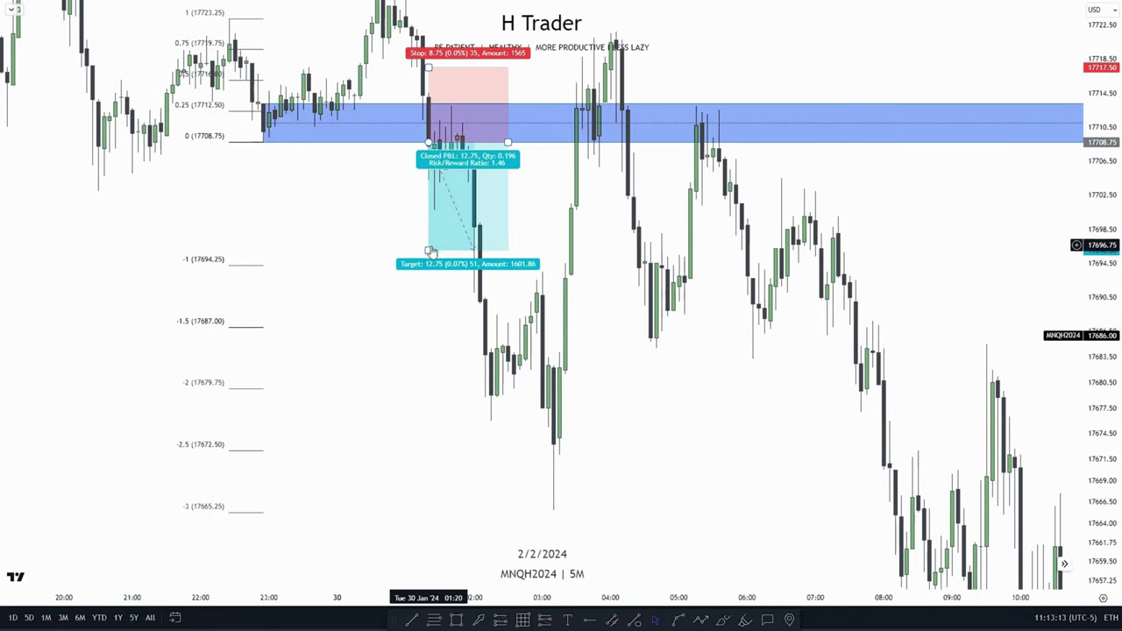
drag(427, 249, 245, 446)
click(305, 421)
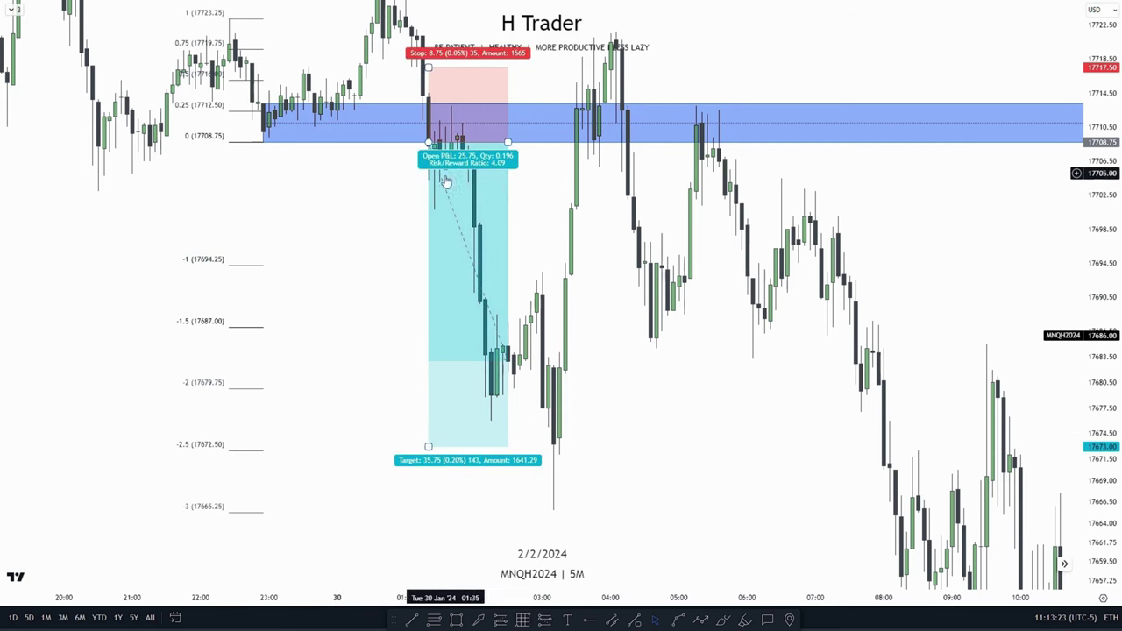
drag(656, 425, 552, 364)
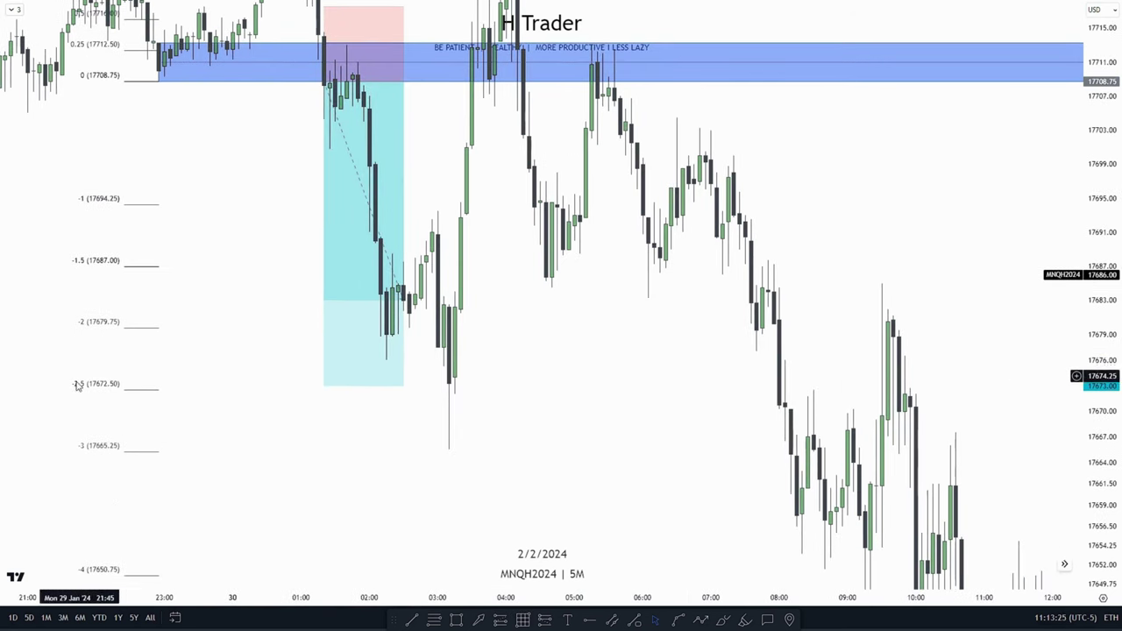
drag(237, 461, 275, 415)
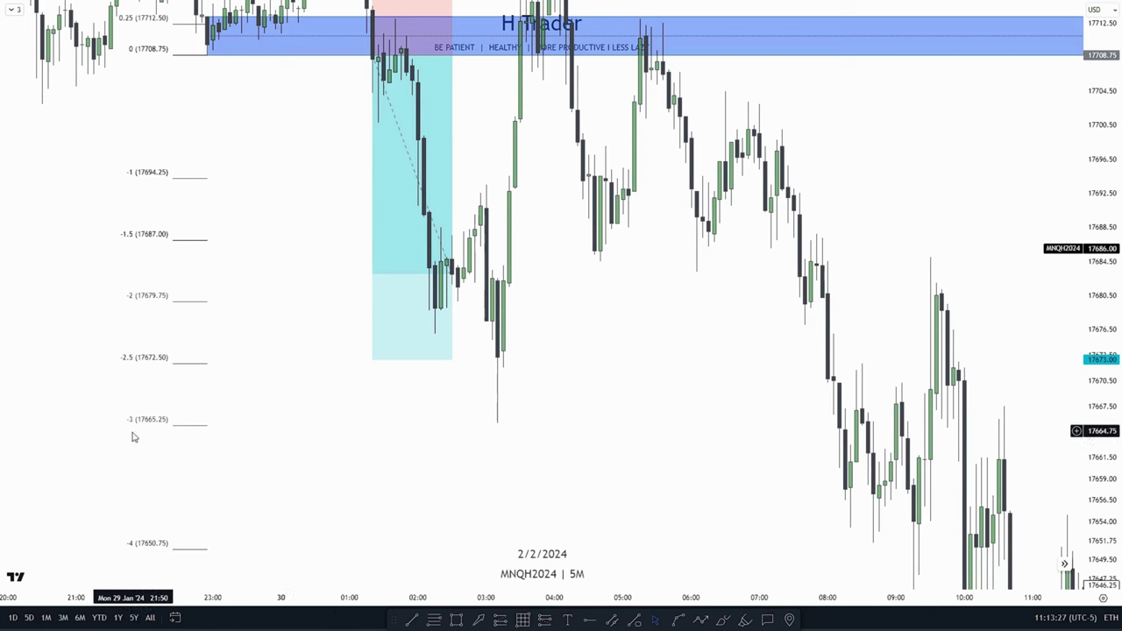
- Widen the blue zone so it starts at the 22:30 candle and its upper edge reaches the swing high at 17723.25
drag(578, 303, 584, 476)
drag(277, 304, 331, 427)
drag(269, 319, 237, 235)
drag(566, 168, 432, 150)
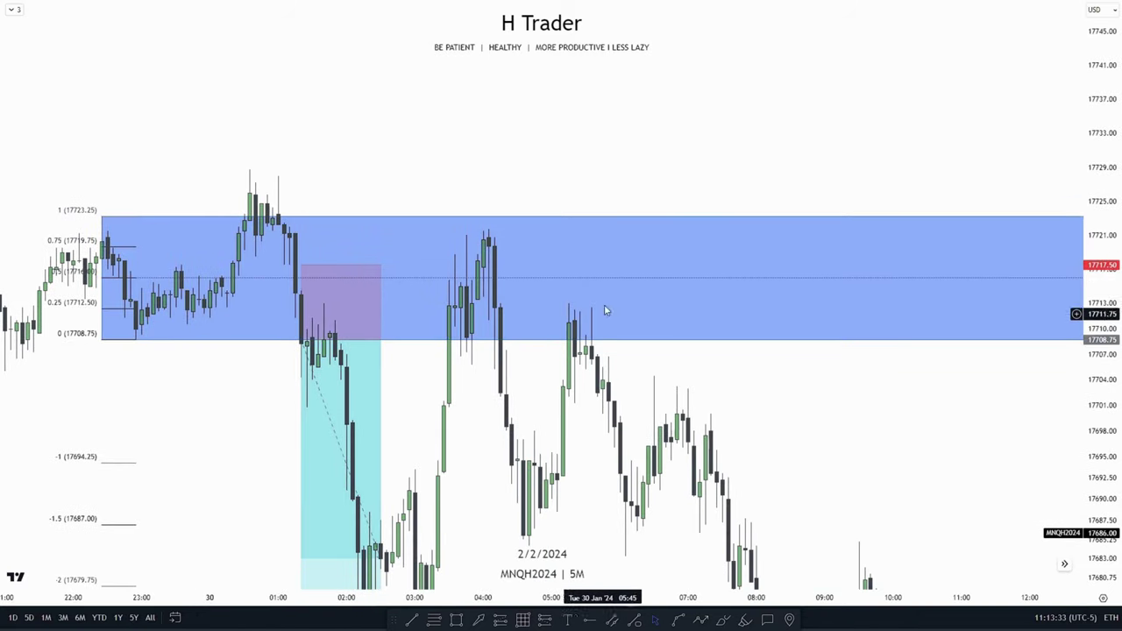
click(363, 279)
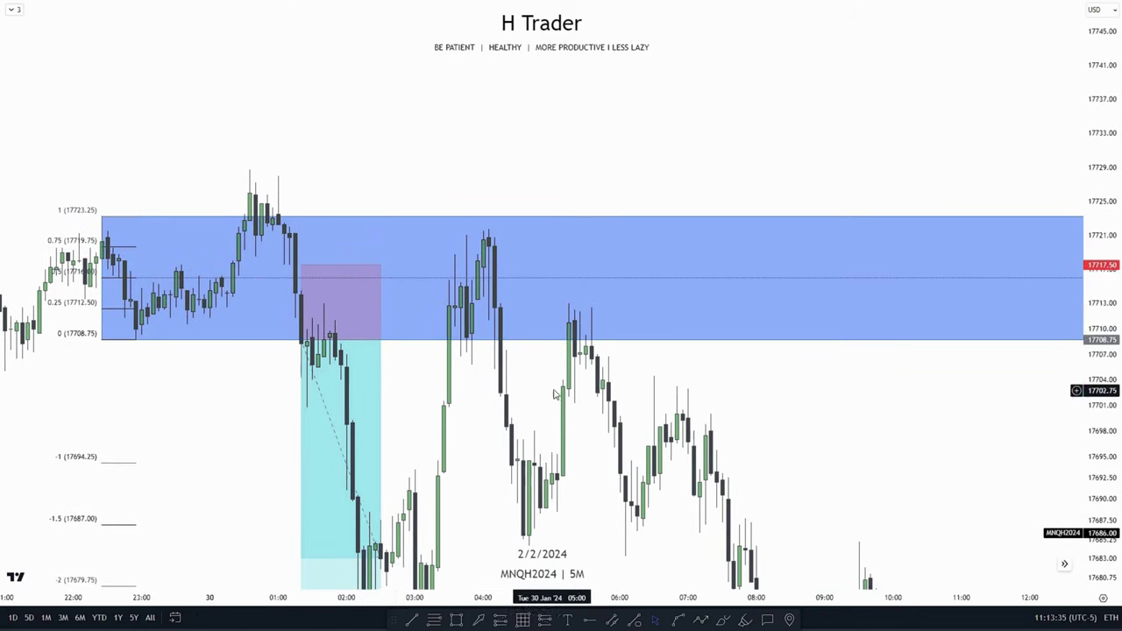
- Review the price decline after the blue zone's retests against the lower standard deviation levels on the 5-minute chart
drag(556, 389, 545, 373)
drag(1100, 202, 1099, 324)
scroll(1049, 294, down, 4)
drag(1049, 294, 855, 118)
drag(1100, 132, 1100, 313)
scroll(719, 371, down, 5)
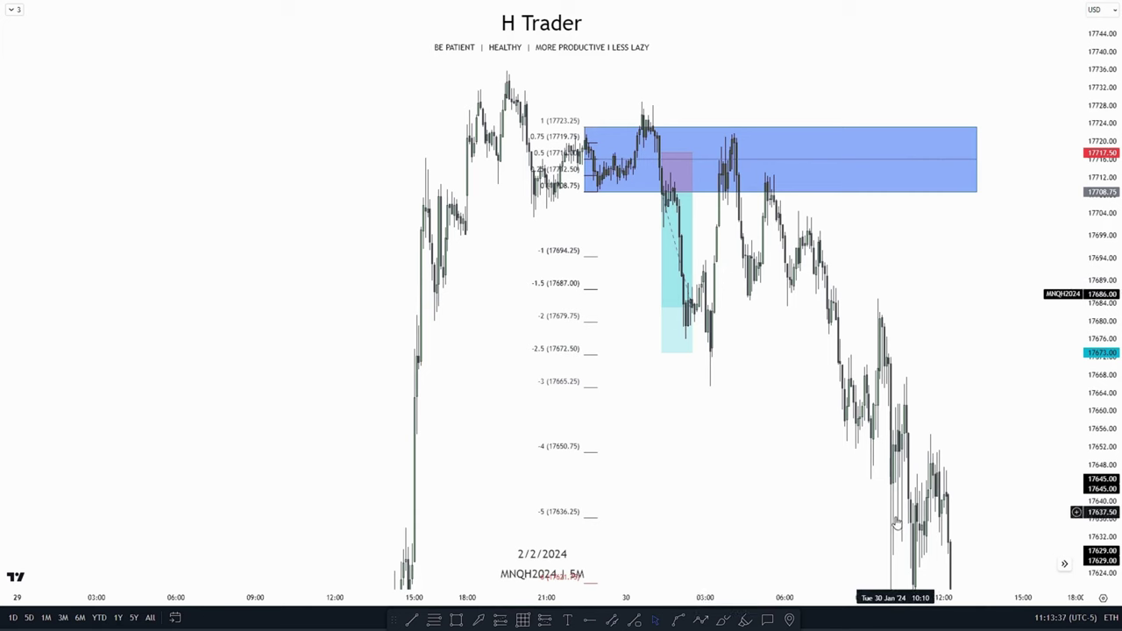
scroll(696, 418, up, 3)
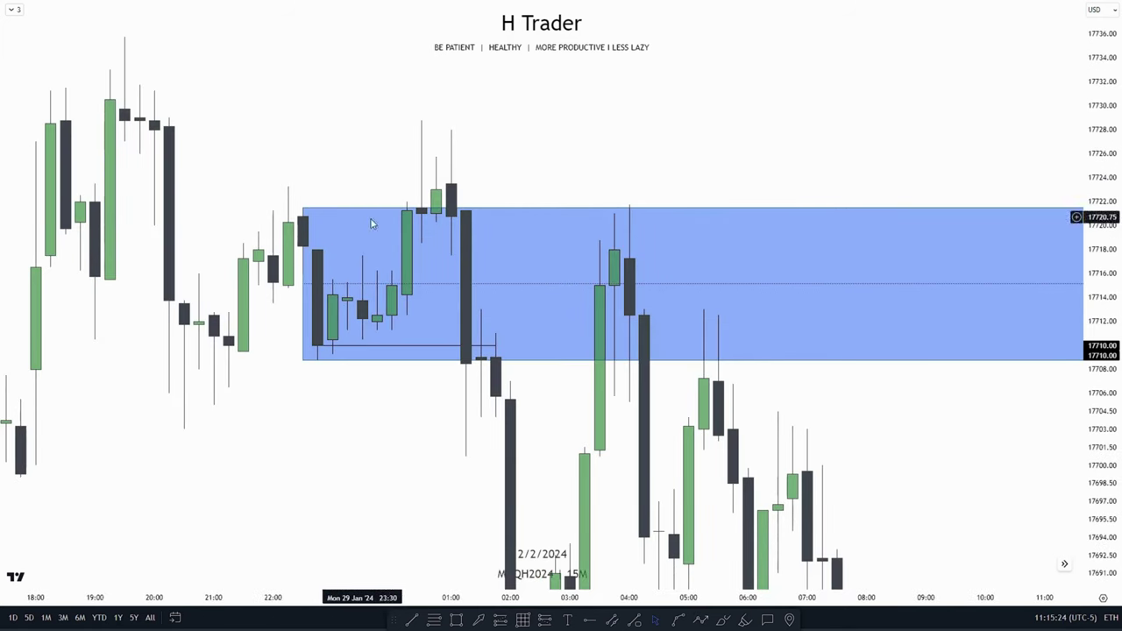
- Narrow the blue zone on the 15-minute chart to start at the 22:45 candle, with its upper edge at 17718.00
drag(334, 427, 257, 434)
drag(288, 187, 327, 158)
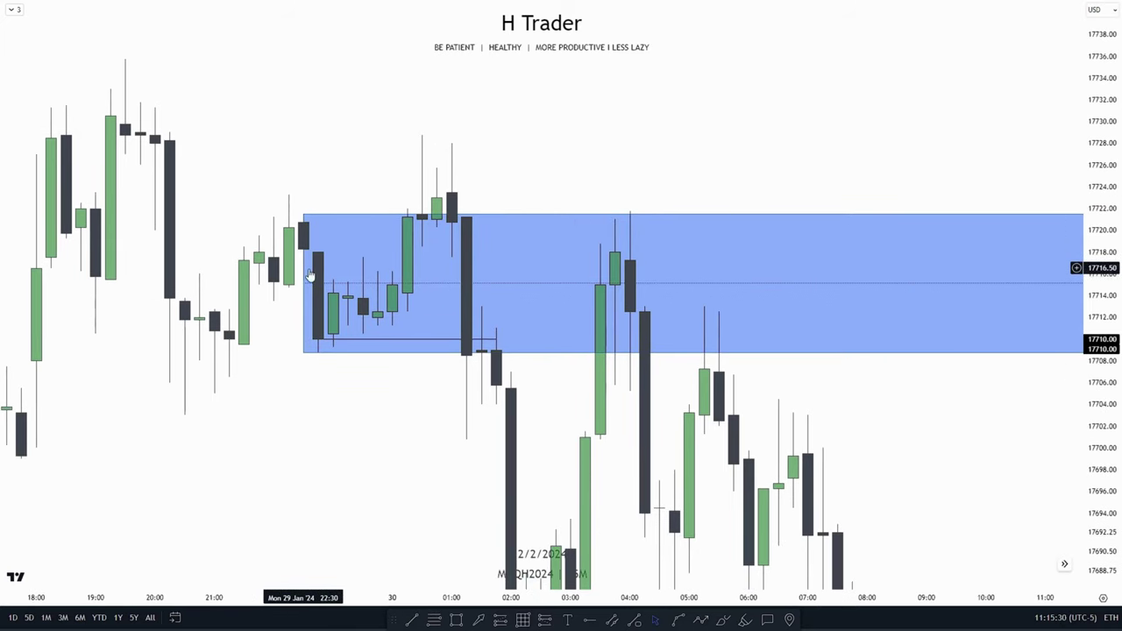
drag(357, 172, 359, 255)
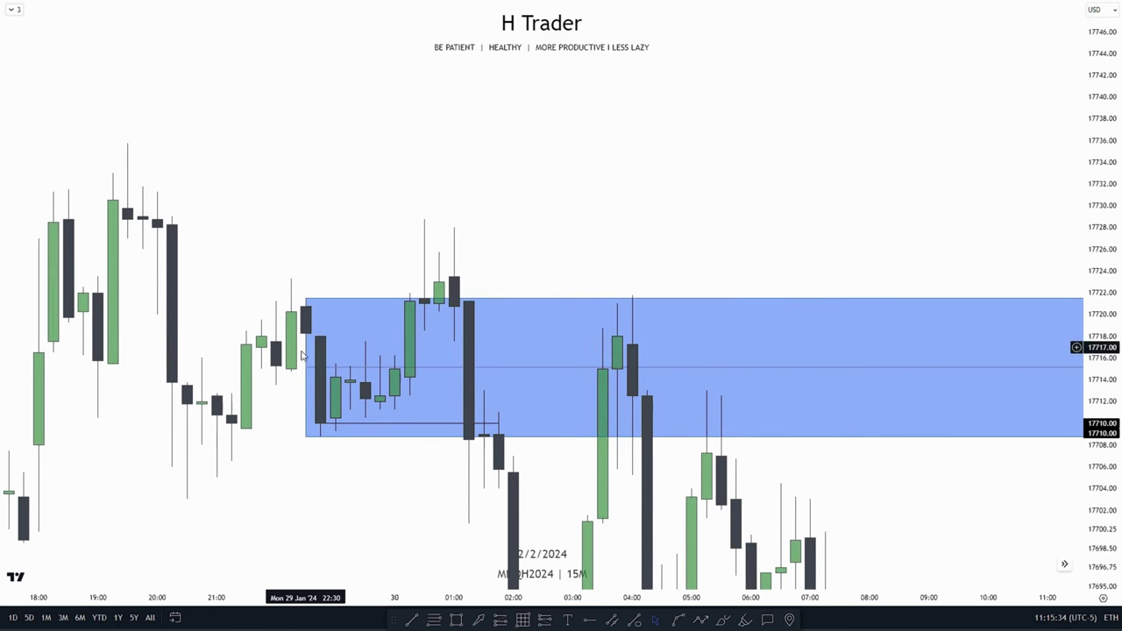
drag(326, 296, 336, 208)
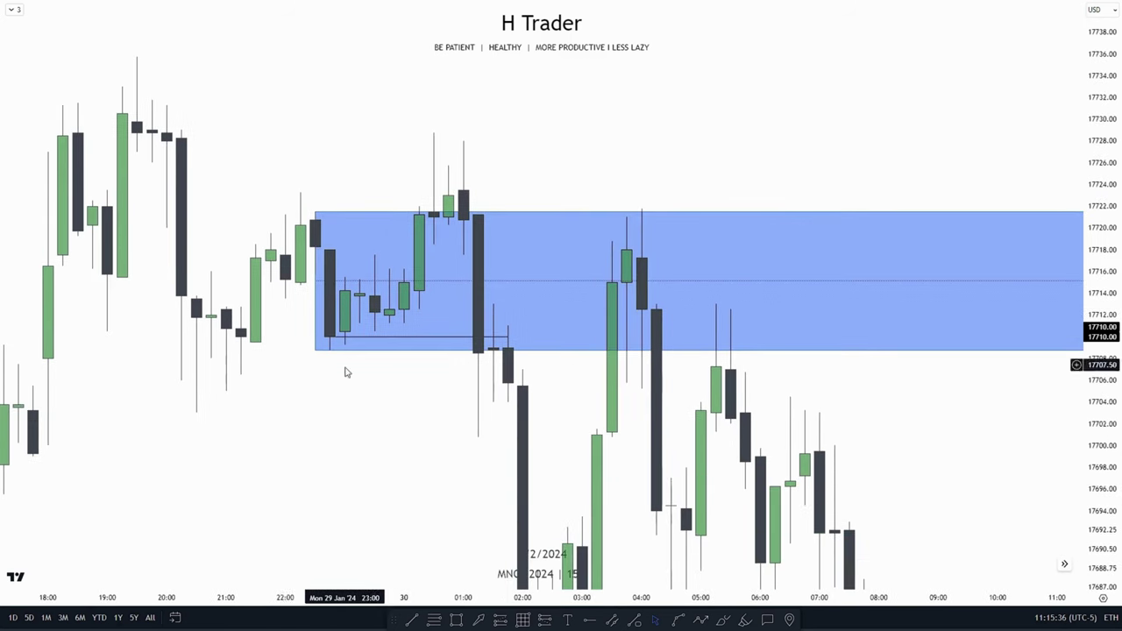
drag(355, 384, 316, 416)
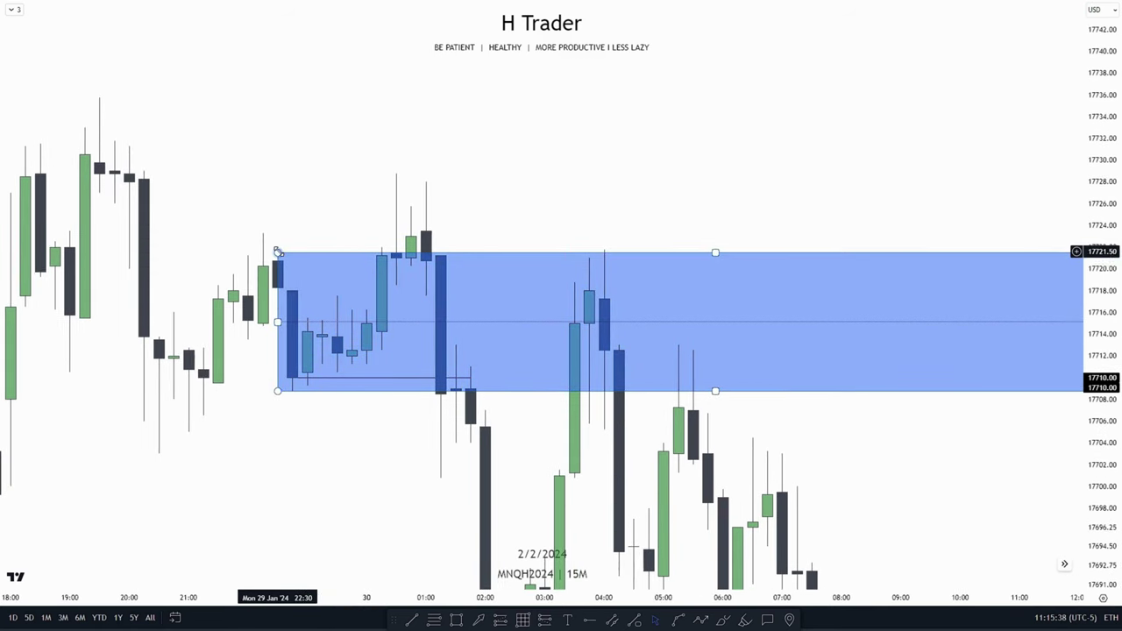
drag(282, 254, 289, 289)
drag(320, 237, 337, 168)
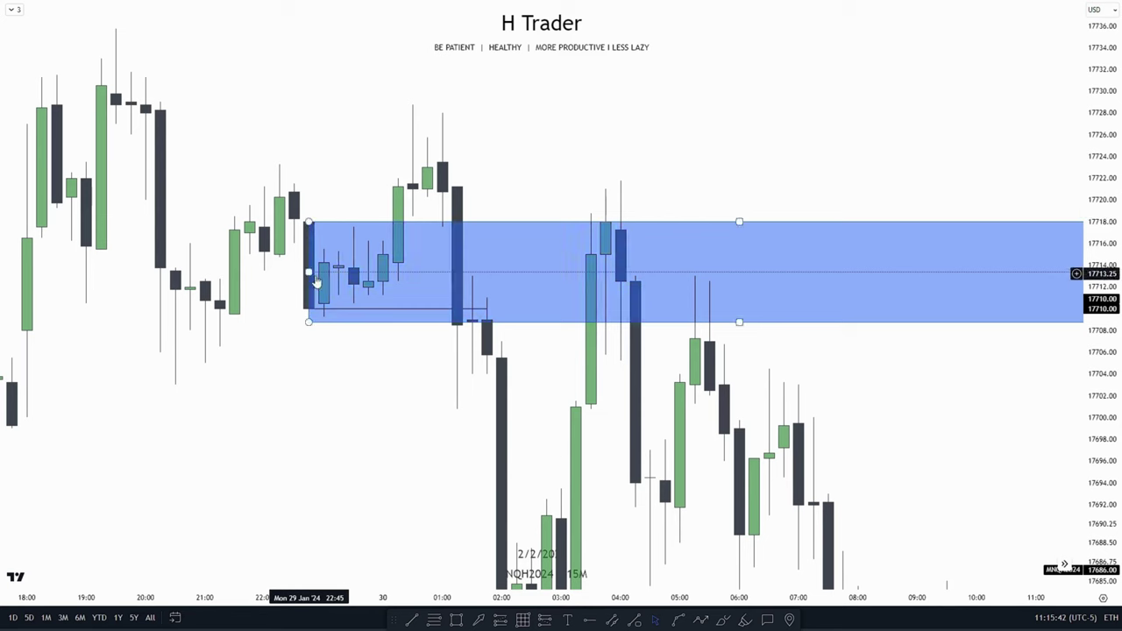
drag(367, 159, 365, 222)
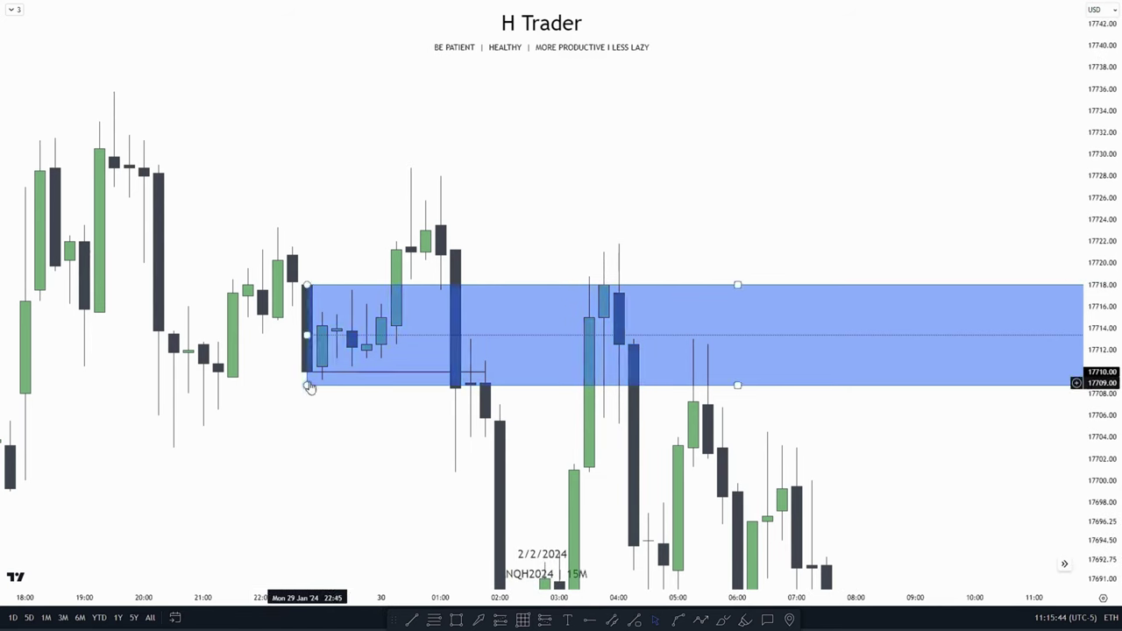
- Remove the short horizontal line at 17710.00 inside the blue zone on the 15-minute chart
drag(349, 446, 511, 355)
scroll(477, 309, up, 2)
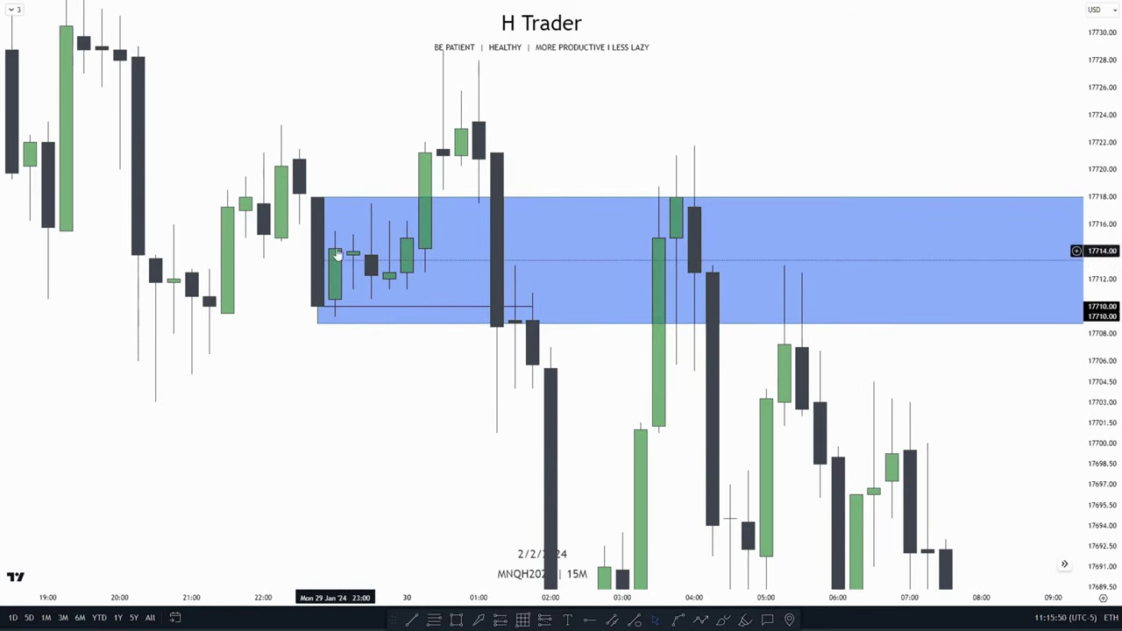
drag(404, 349, 365, 380)
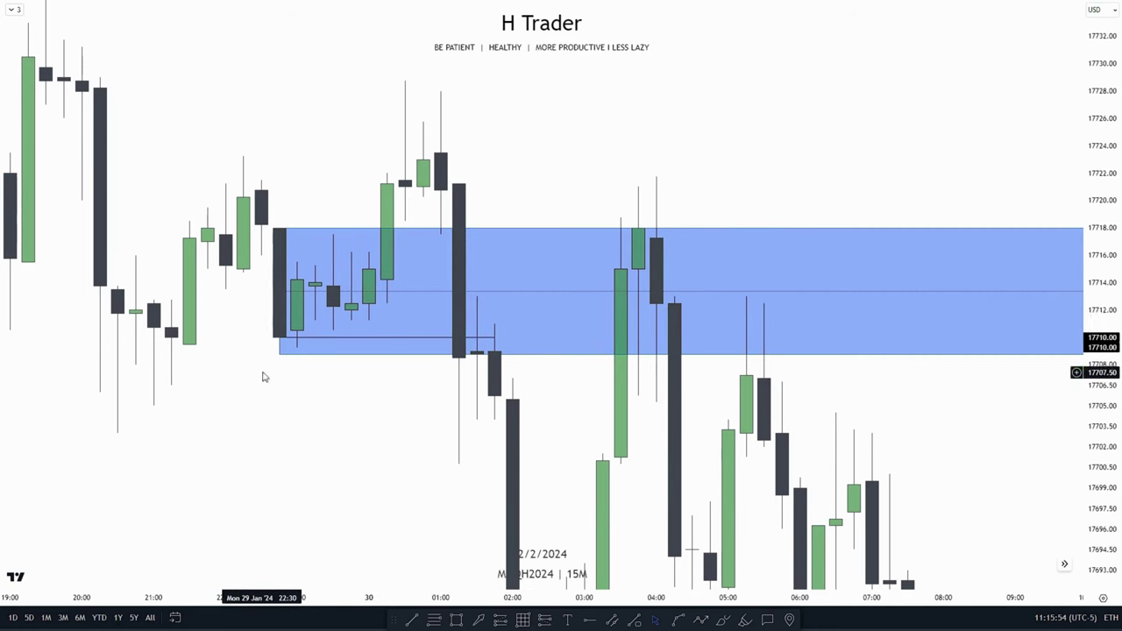
drag(301, 357, 224, 377)
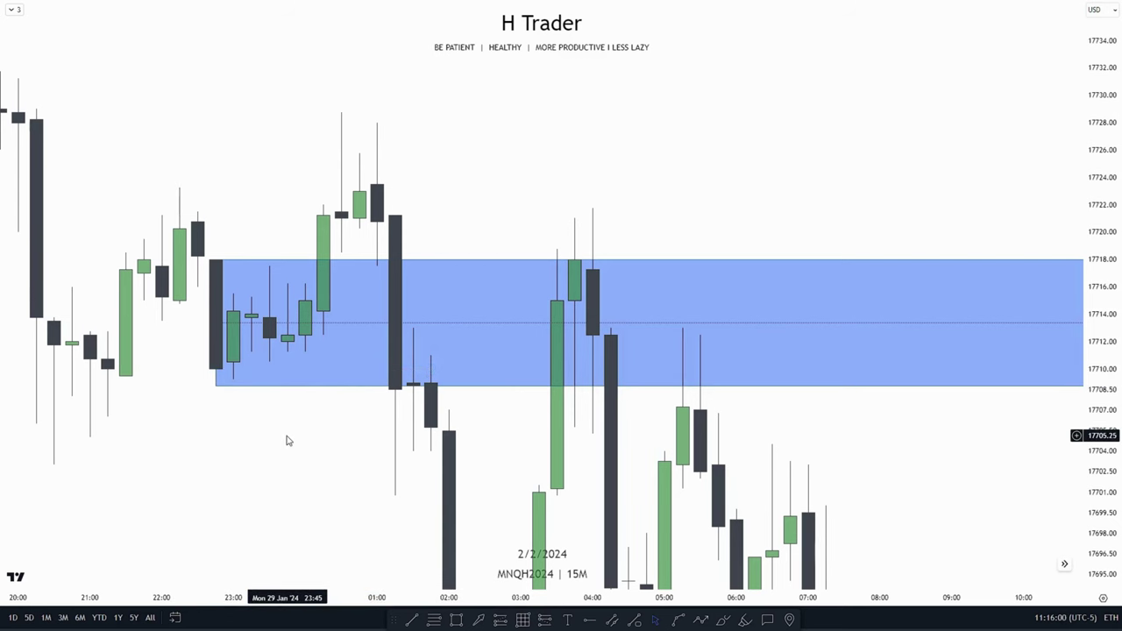
- Mark the 03:00 swing low at 17665.50 with a horizontal line running to the 08:00 candle
drag(286, 440, 219, 445)
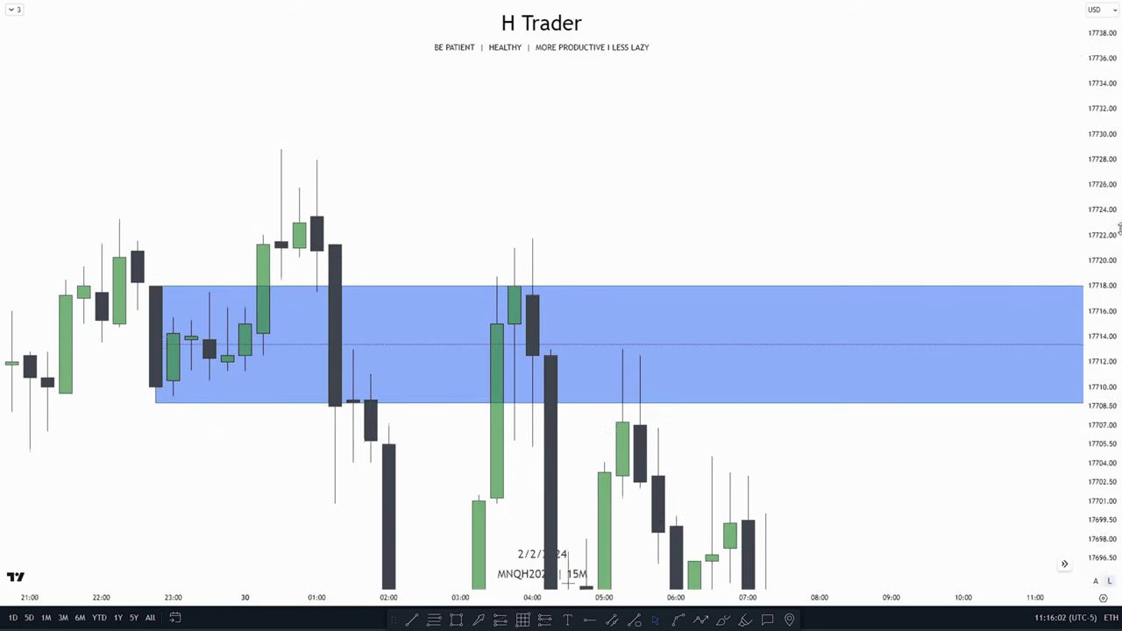
drag(529, 300, 533, 302)
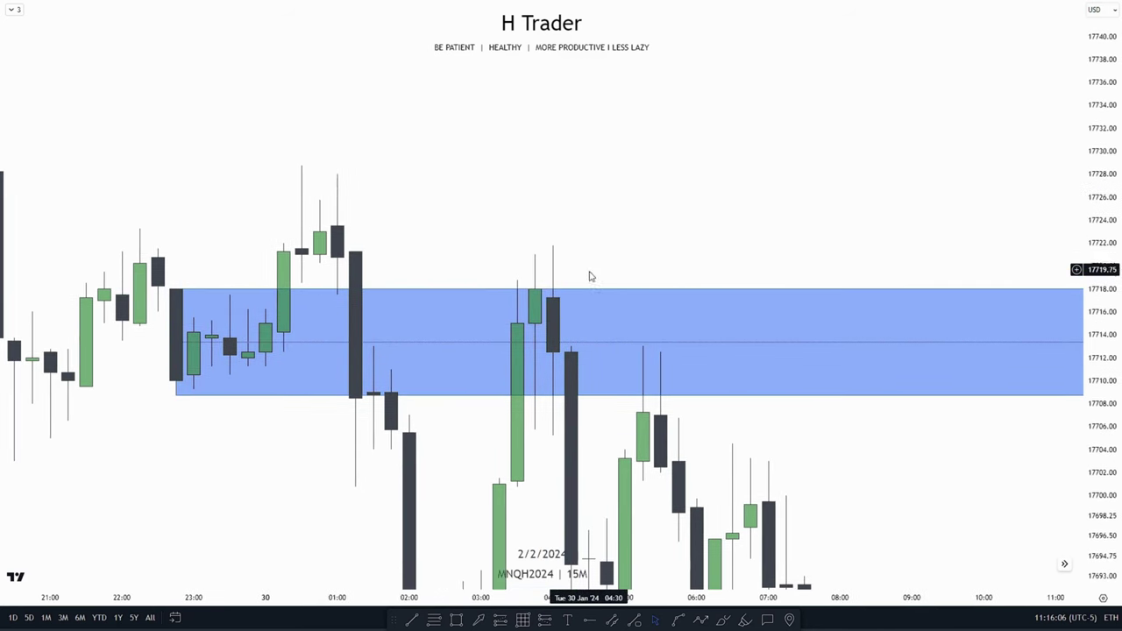
scroll(859, 451, down, 5)
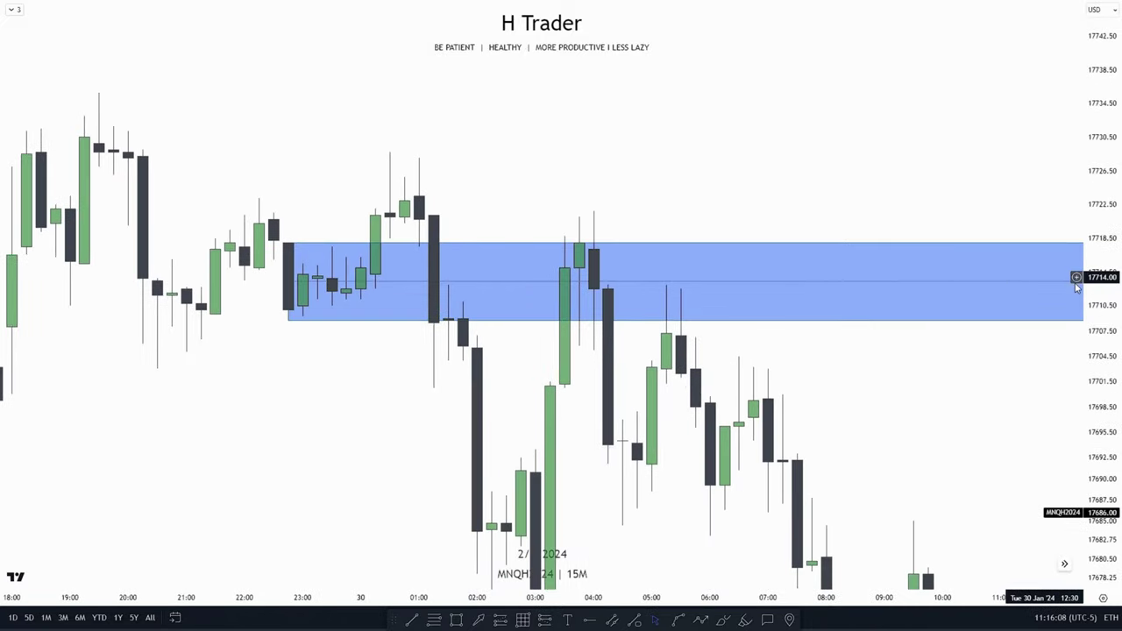
drag(692, 348, 436, 422)
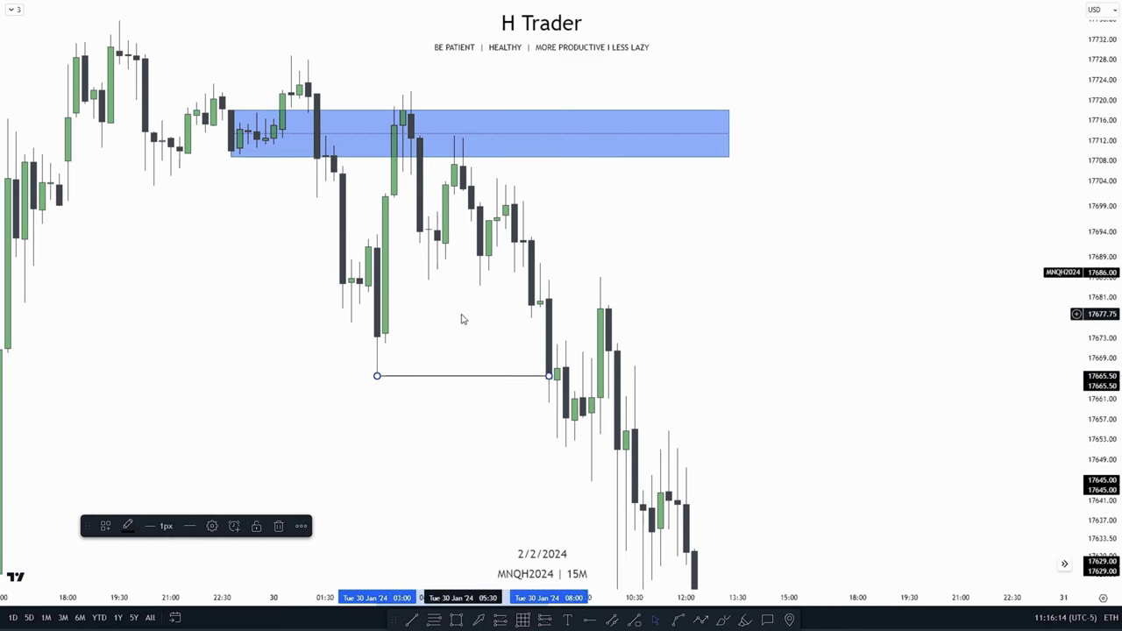
- Review the narrowed blue zone, the highs before it and its retests on the 15-minute chart
drag(463, 319, 603, 437)
drag(1101, 450, 1101, 282)
scroll(613, 294, up, 2)
drag(226, 323, 468, 390)
drag(1101, 351, 1101, 252)
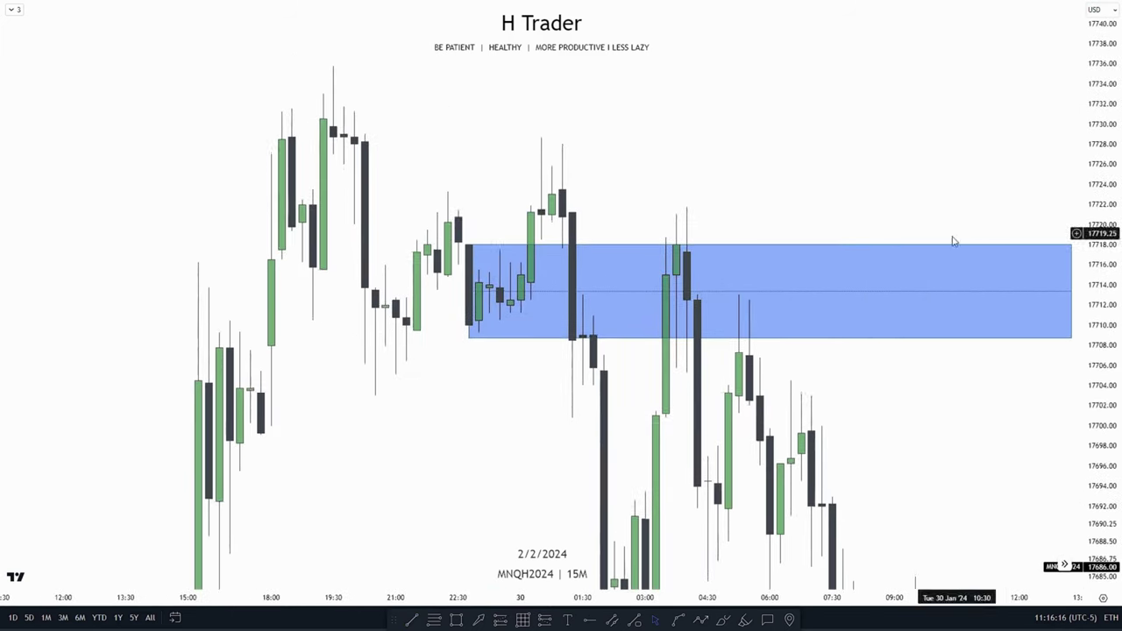
scroll(323, 393, up, 2)
drag(323, 393, 253, 421)
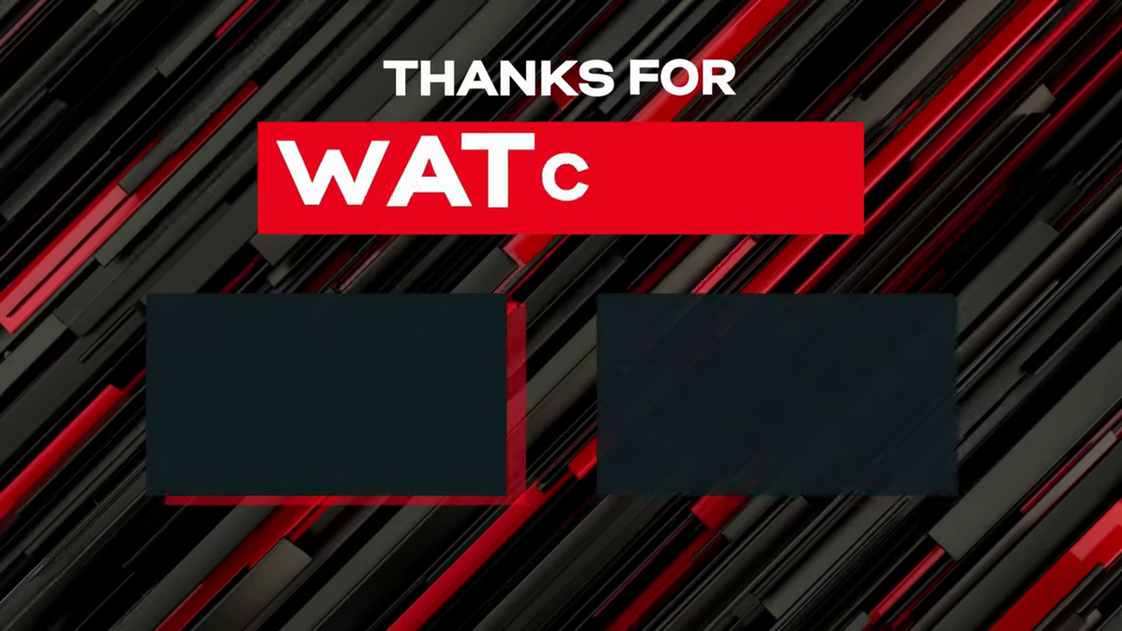